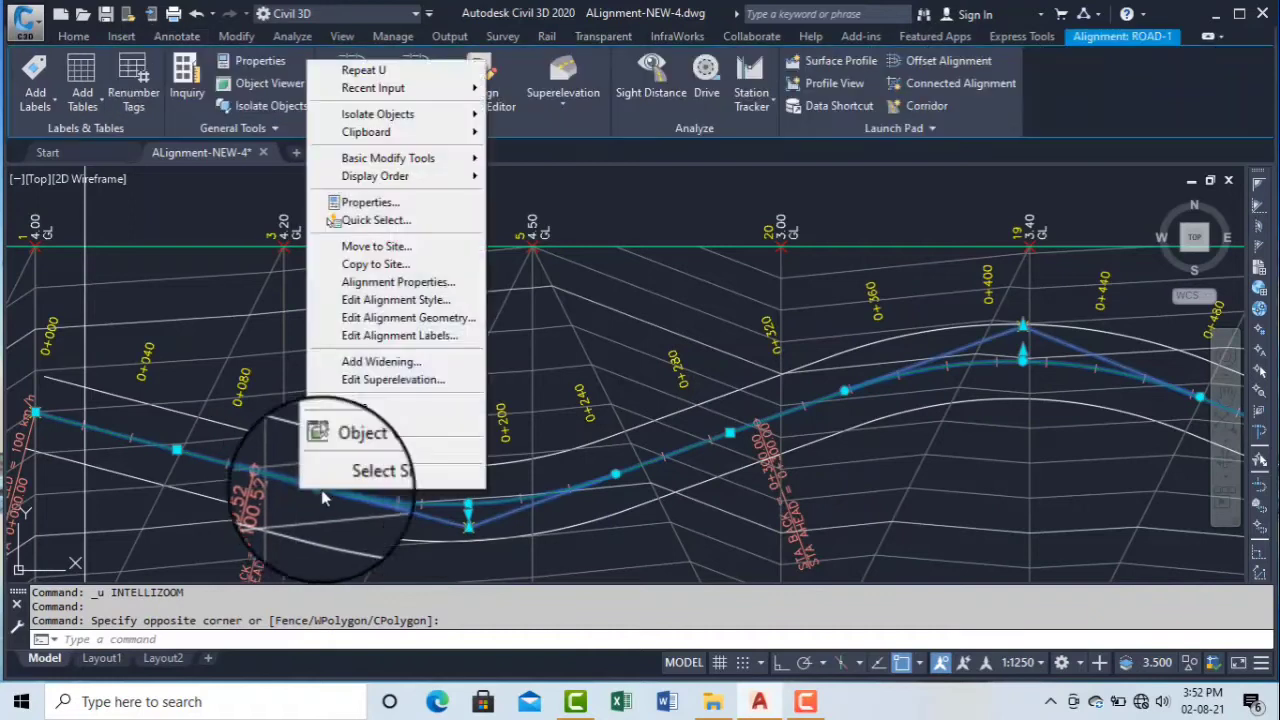
Add a station equation to the ROAD-1 alignment at the midpoint of its second curve, at about station 0+410.34.
left_click(420, 289)
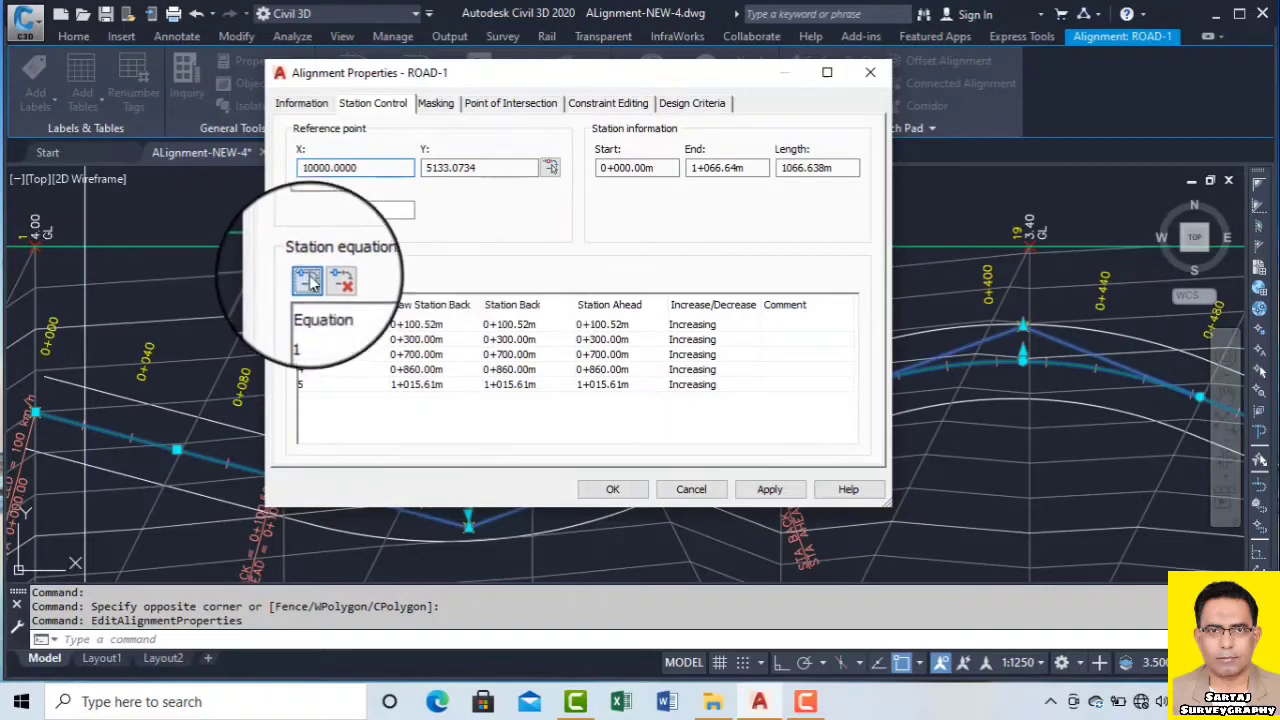
left_click(309, 281)
left_click(648, 336)
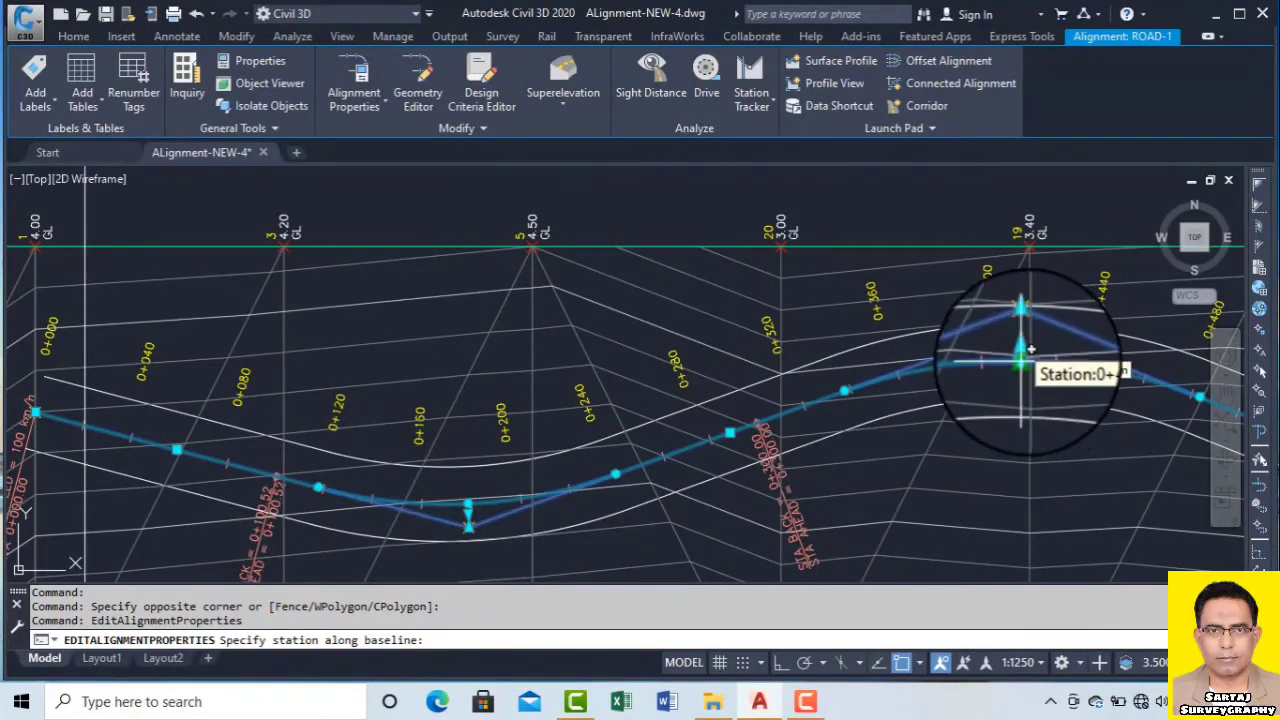
left_click(1012, 358)
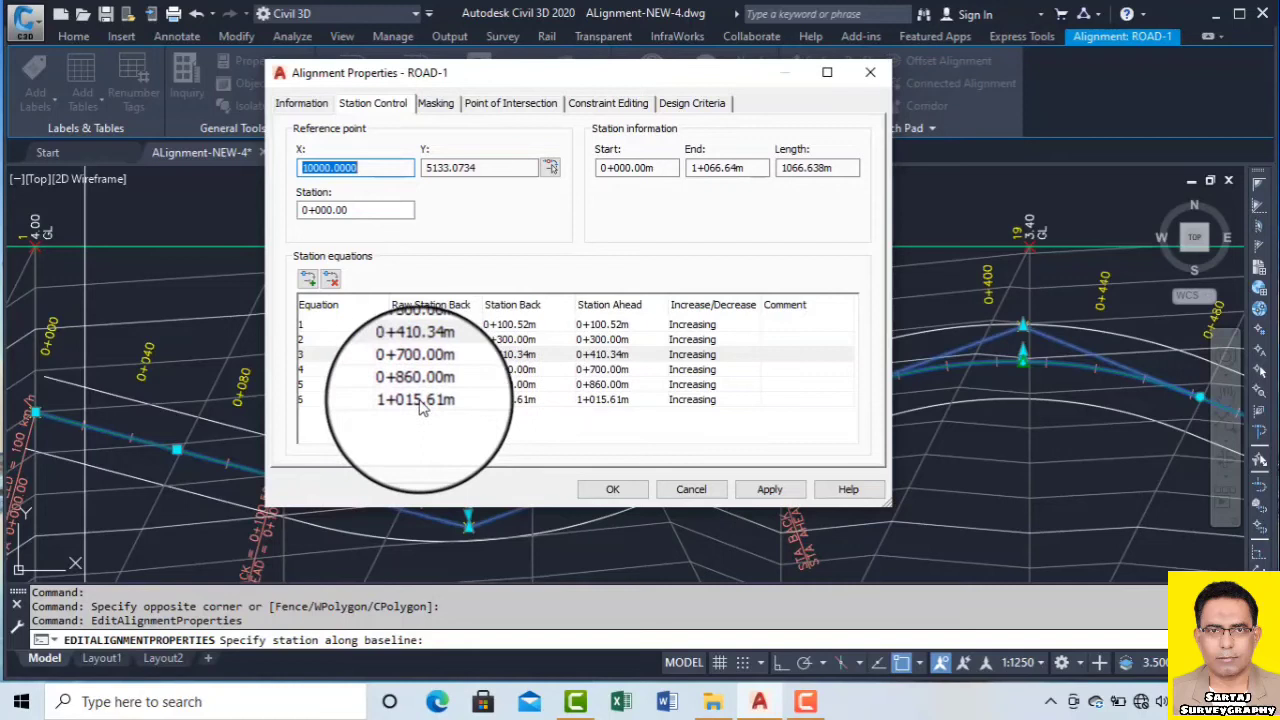
Add another station equation to the alignment at station 460.569.
left_click(310, 282)
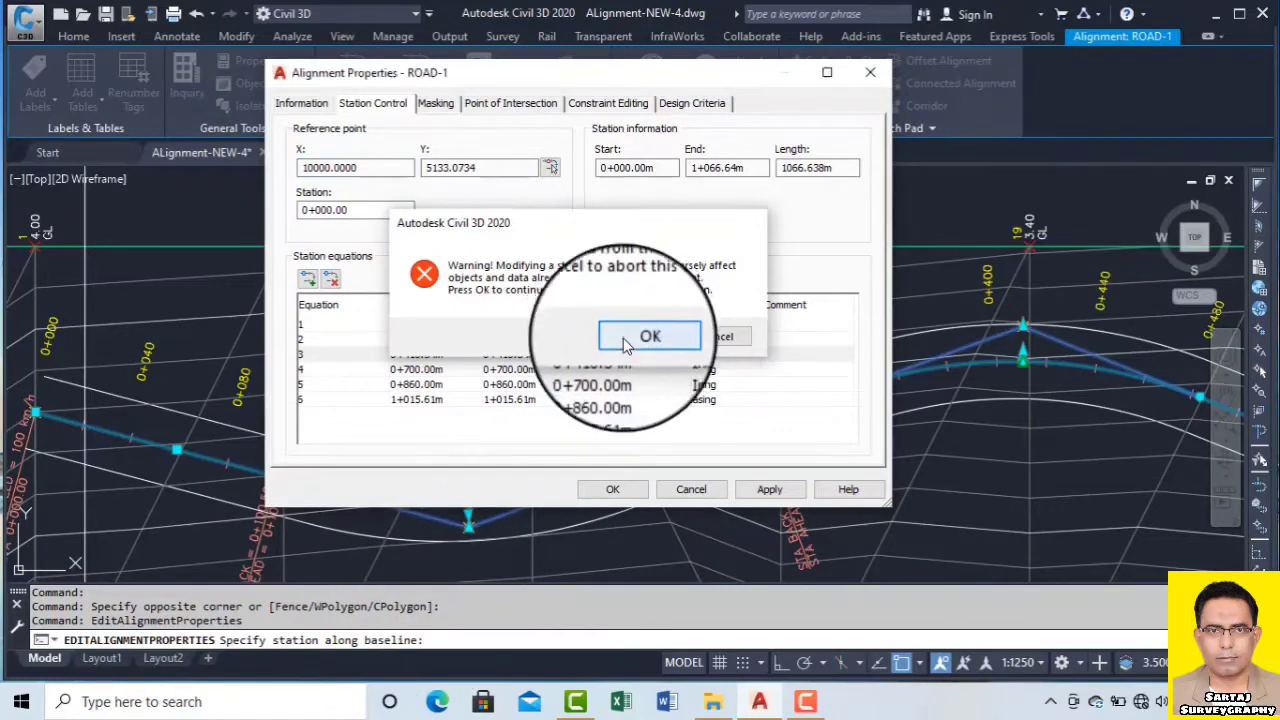
left_click(648, 337)
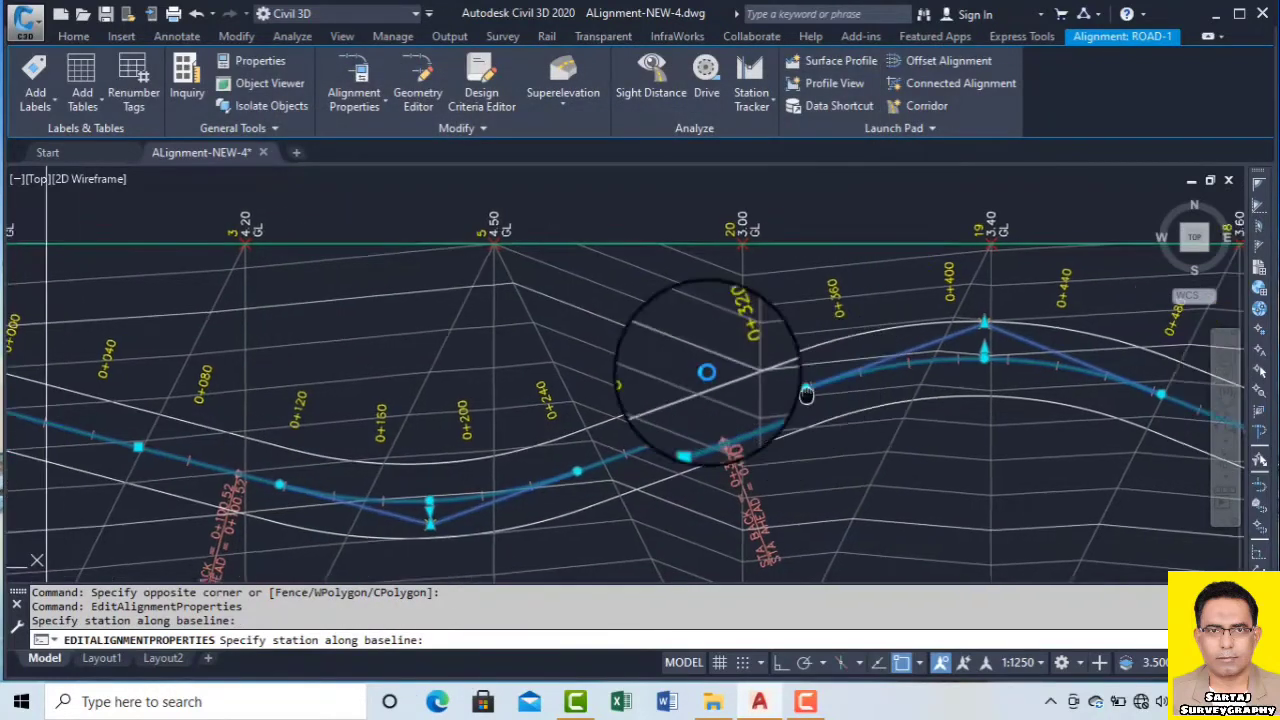
middle_click_drag(806, 396, 405, 314)
scroll(751, 283, "up", 2)
middle_click_drag(738, 306, 722, 393)
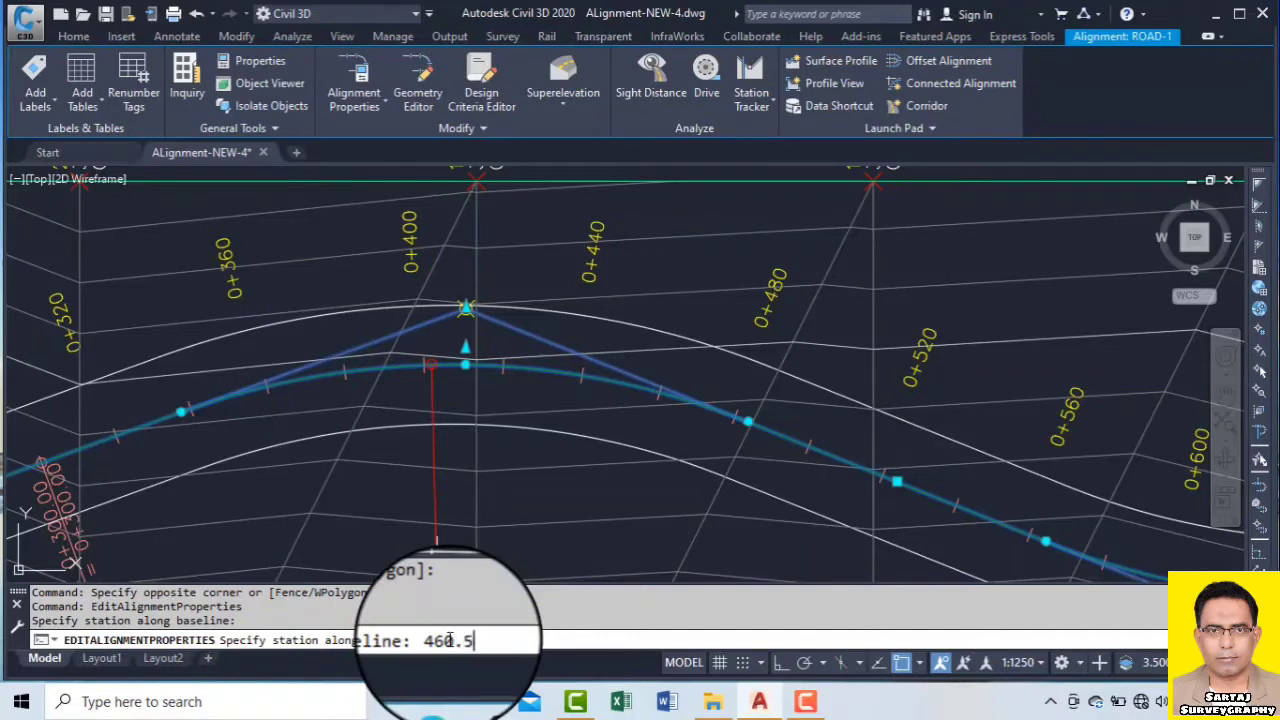
key("Return")
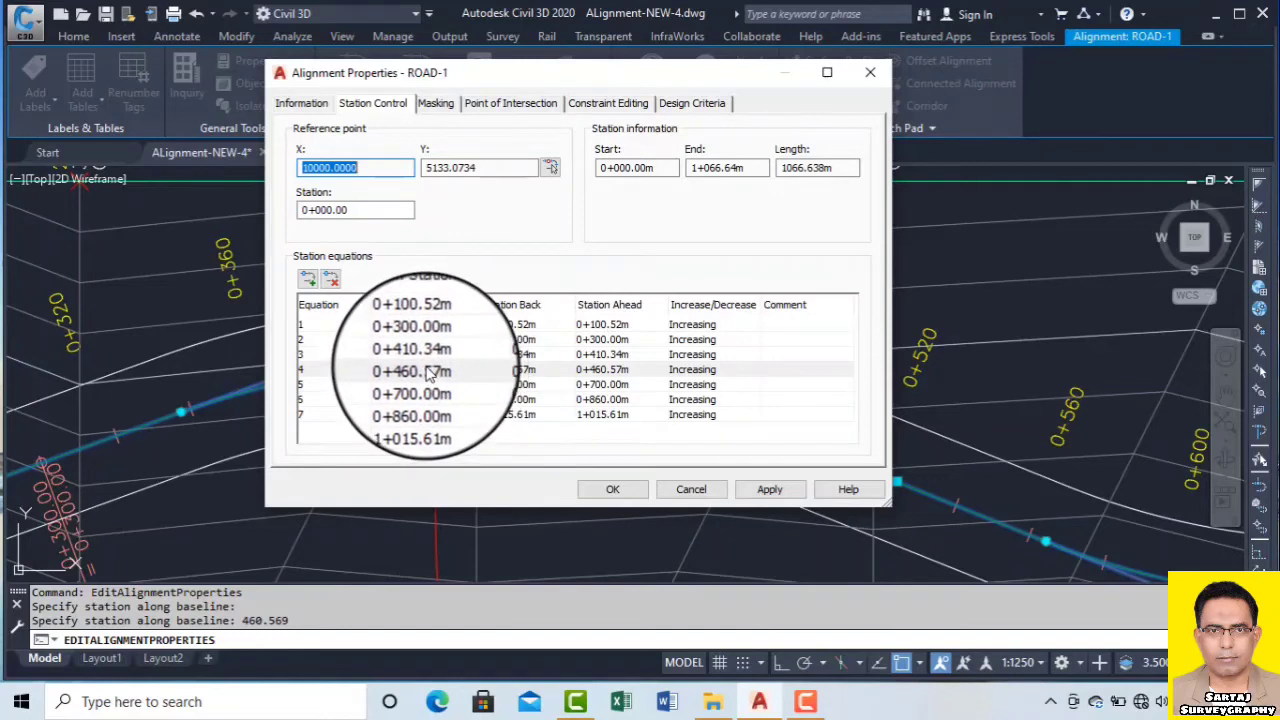
Delete the station equation at 0+300.00 and accept the alignment properties.
left_click(422, 342)
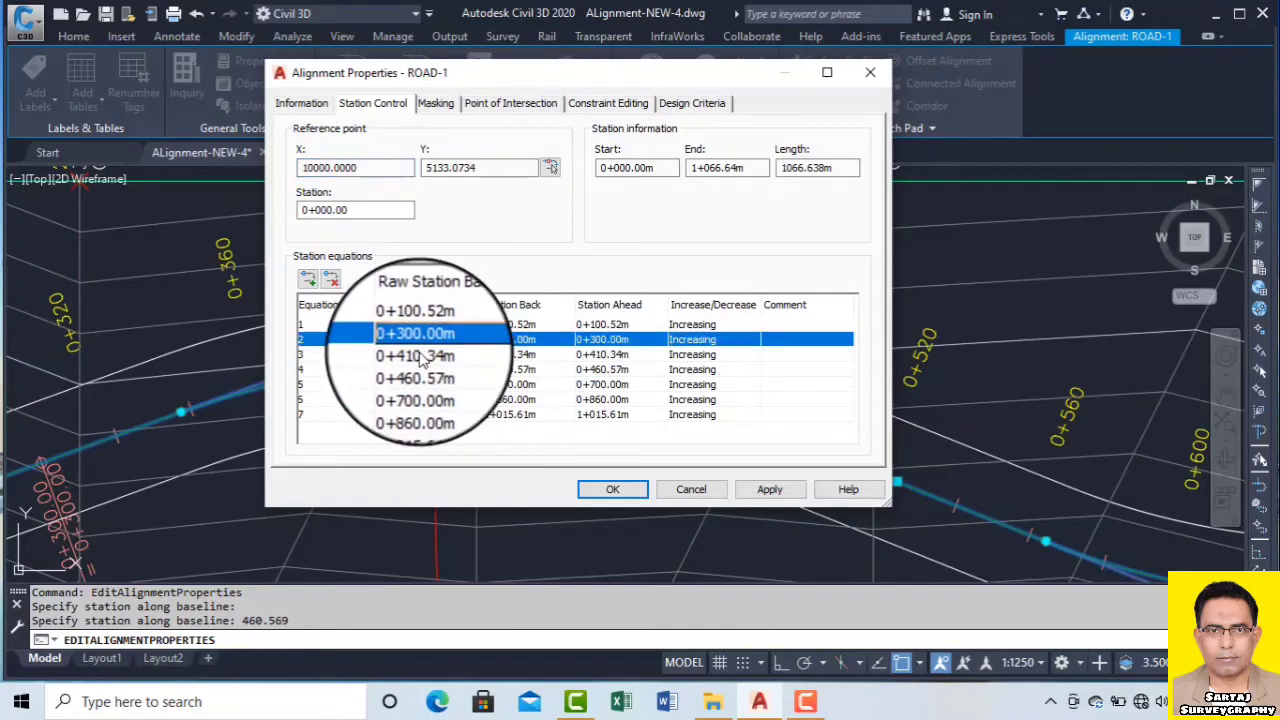
left_click(331, 281)
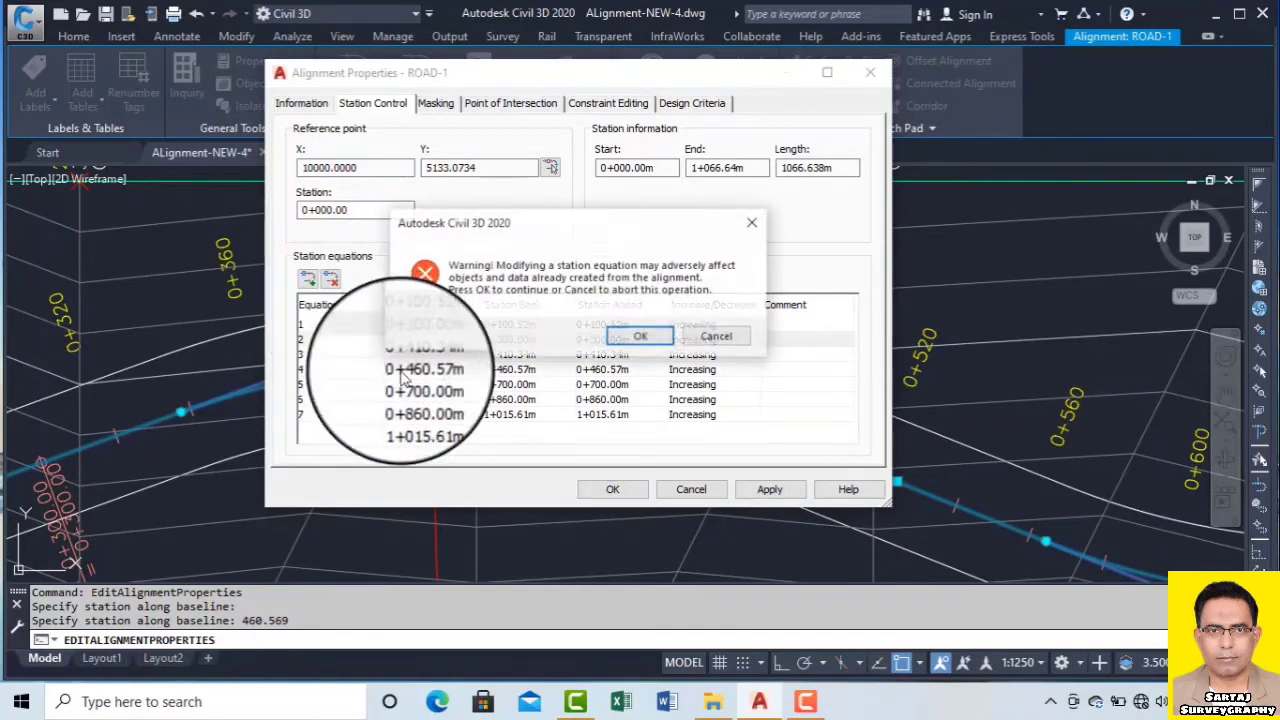
left_click(646, 336)
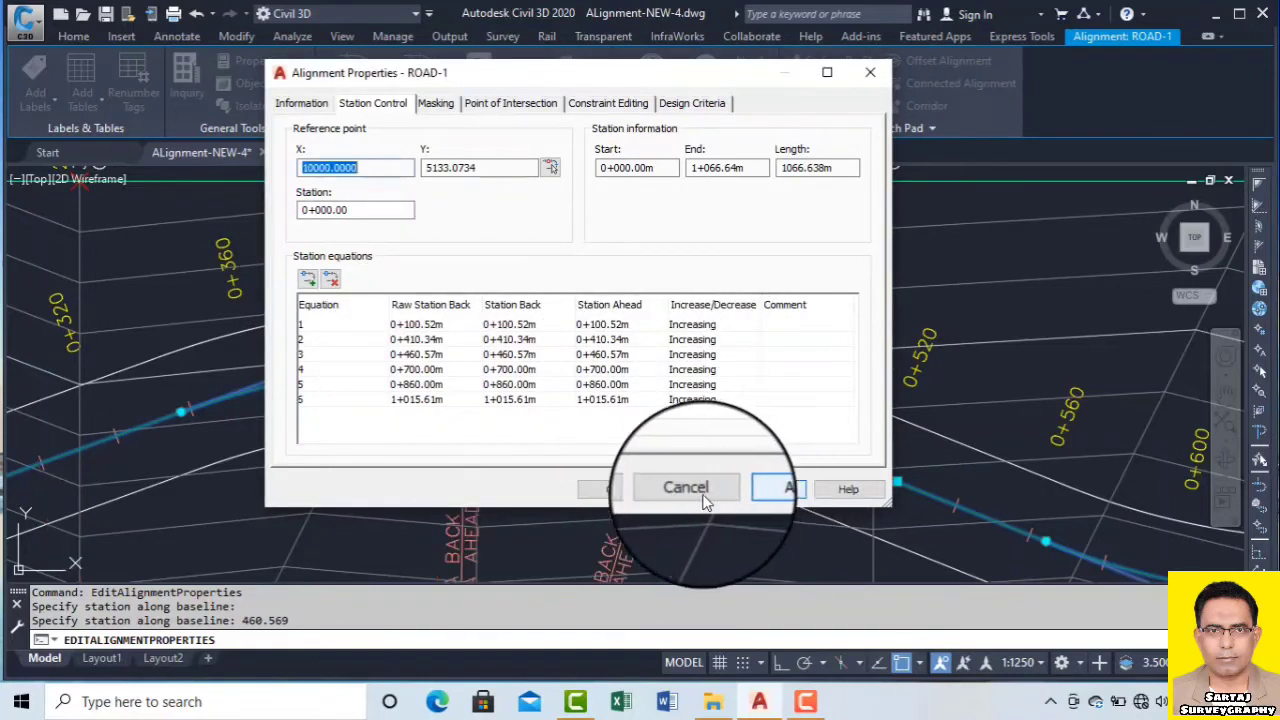
left_click(612, 489)
Examine the profile view's data bands, especially the station labels in the STATION band.
scroll(590, 337, "down", 5)
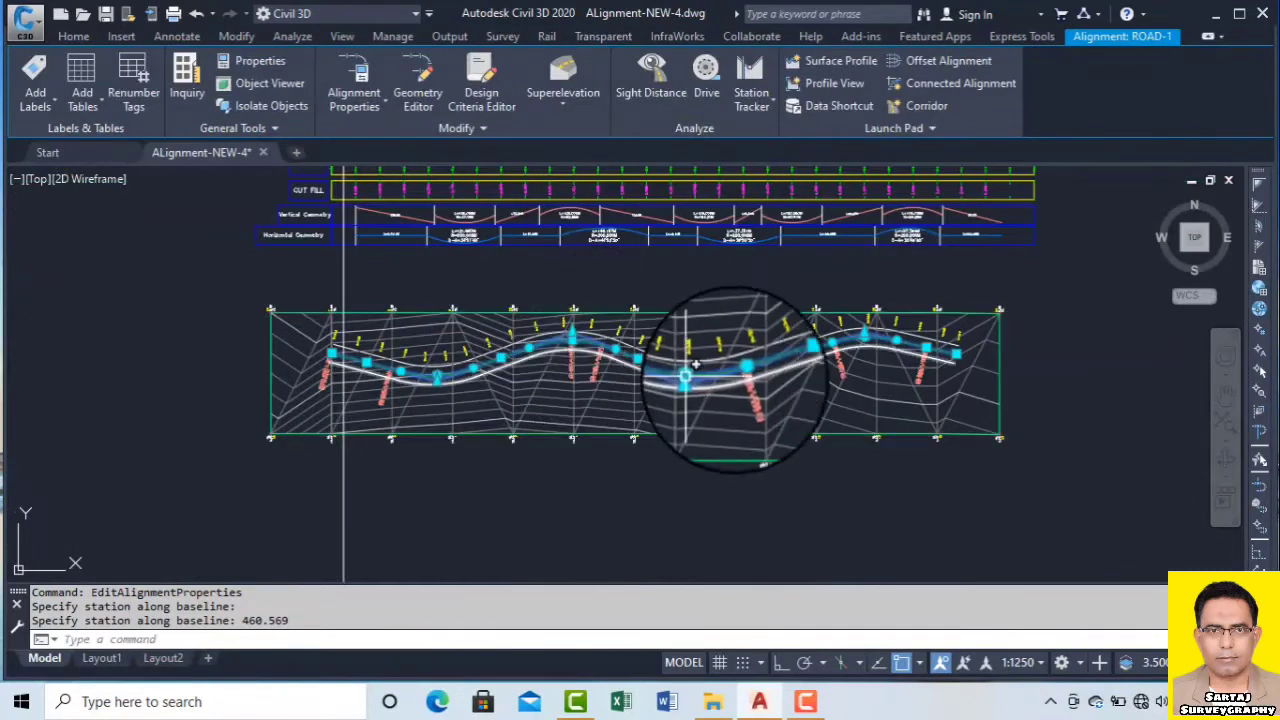
middle_click_drag(520, 472, 537, 570)
scroll(540, 560, "down", 2)
scroll(577, 352, "up", 5)
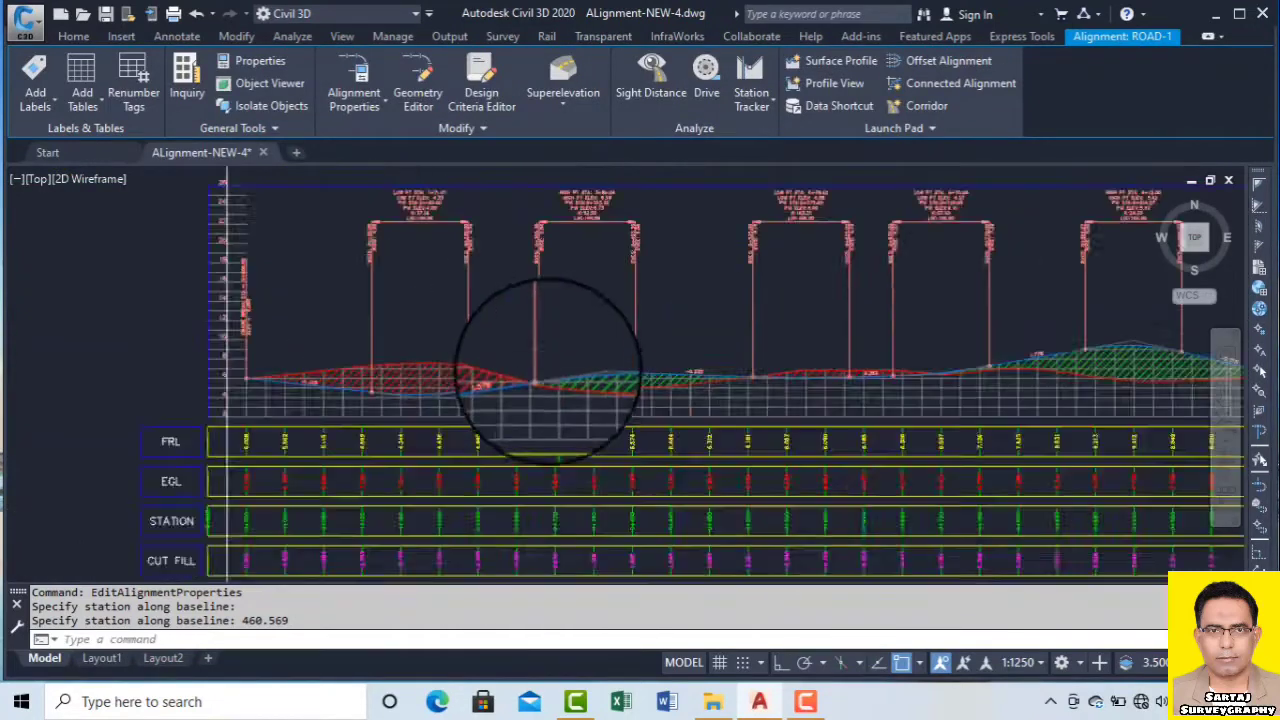
key("Escape")
key("Escape")
scroll(600, 400, "down", 3)
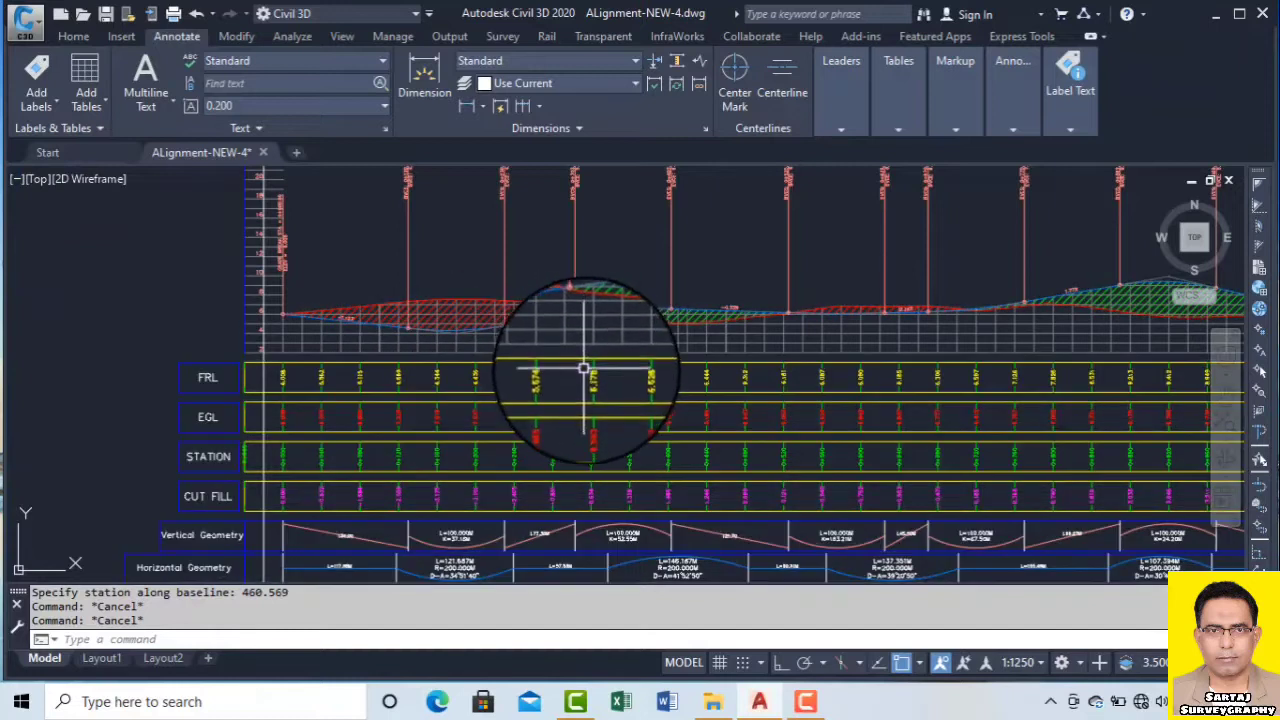
scroll(587, 370, "up", 4)
middle_click_drag(589, 390, 638, 272)
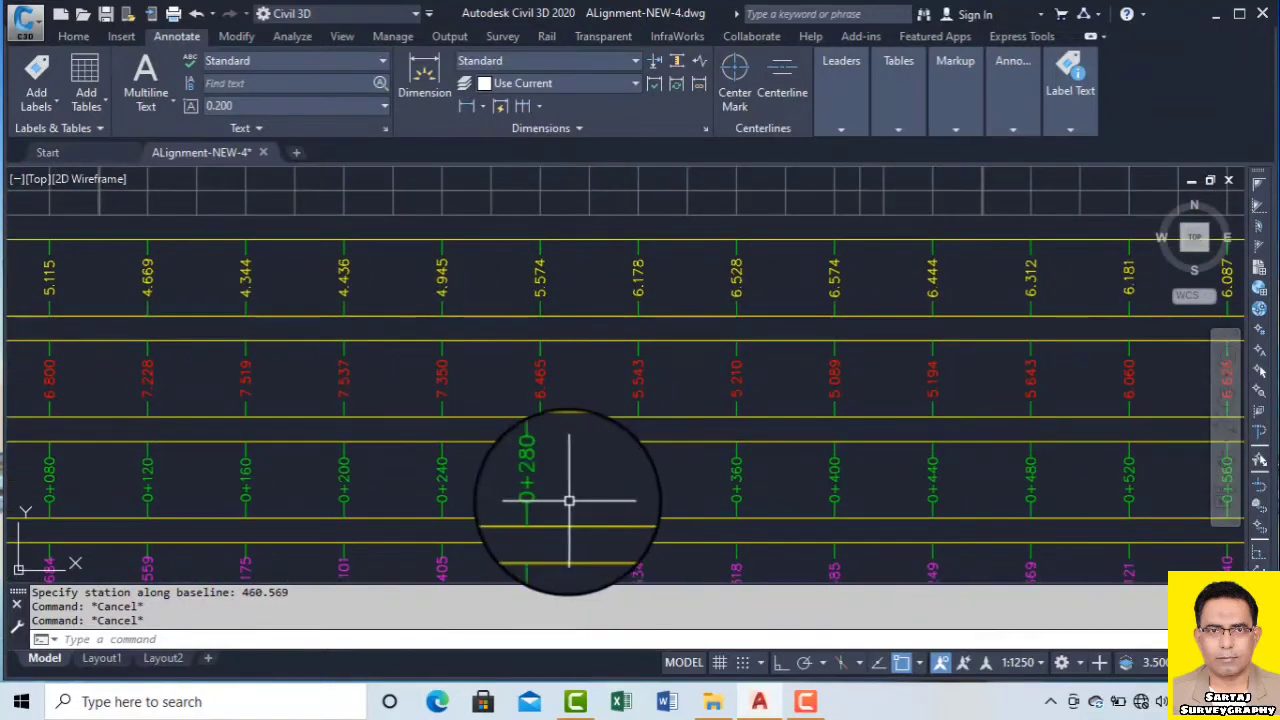
middle_click_drag(562, 503, 664, 459)
scroll(664, 459, "up", 2)
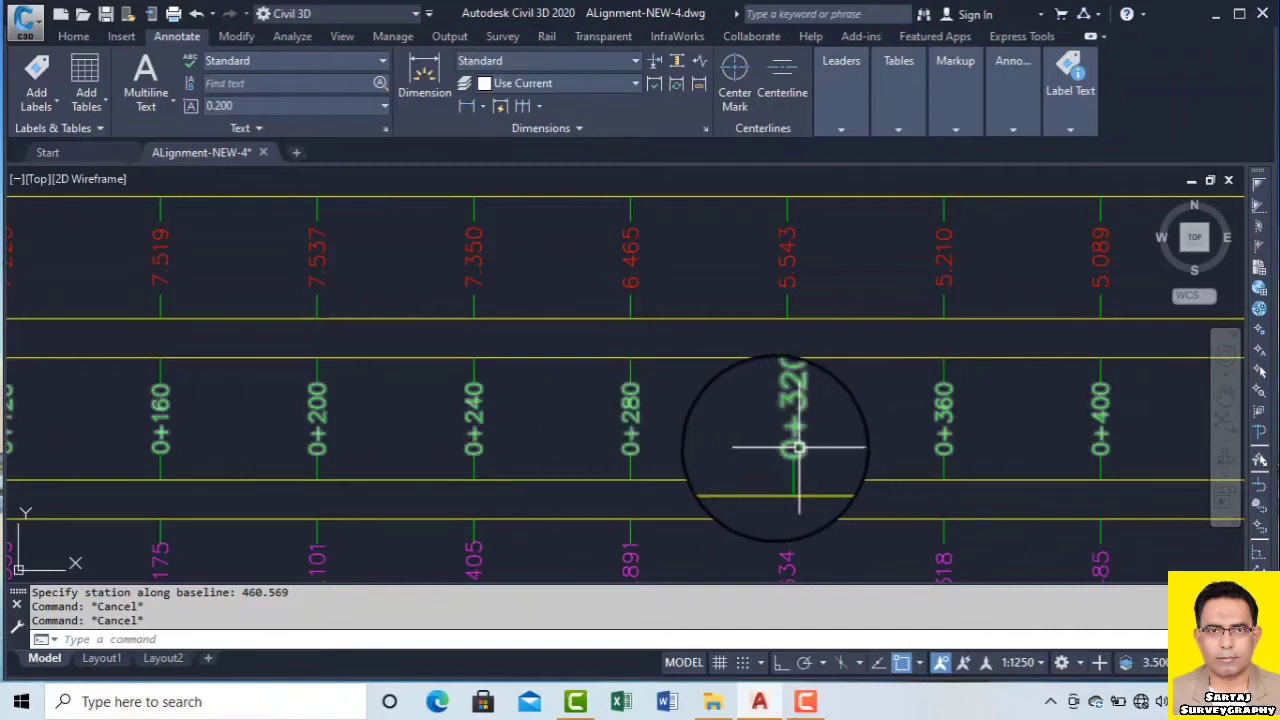
scroll(813, 425, "down", 4)
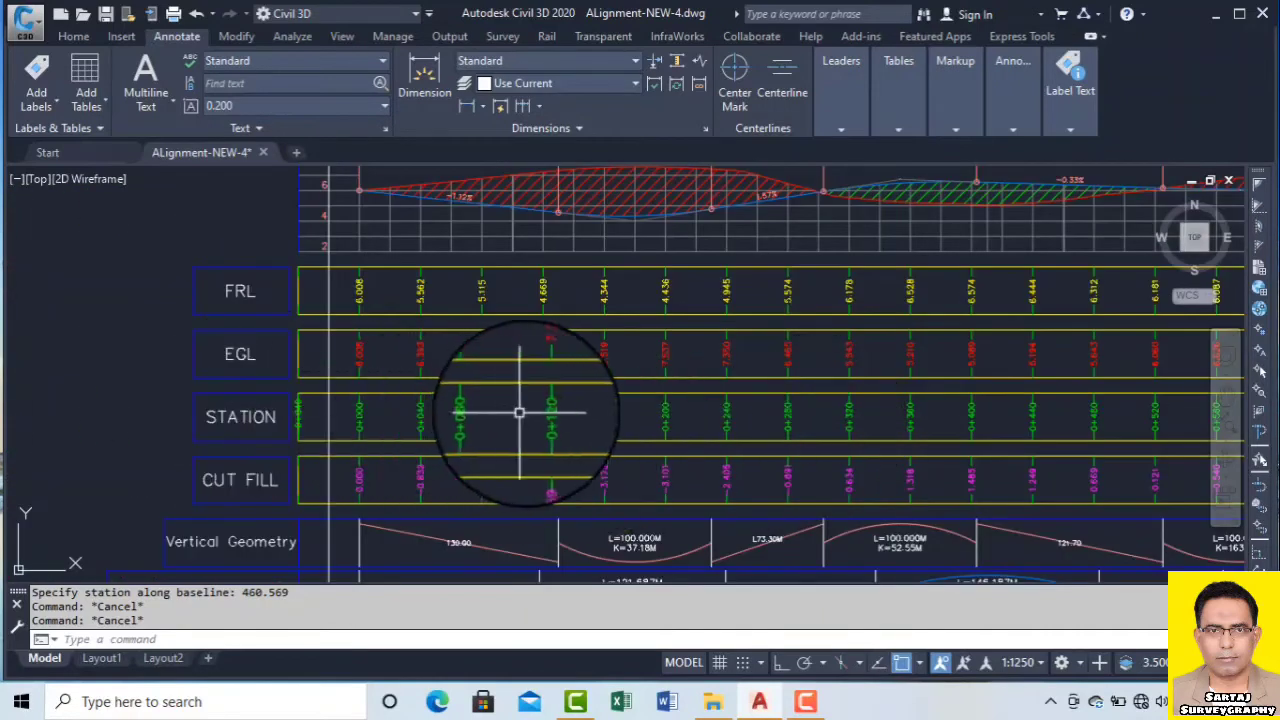
middle_click_drag(649, 397, 501, 409)
left_click(671, 247)
right_click(662, 248)
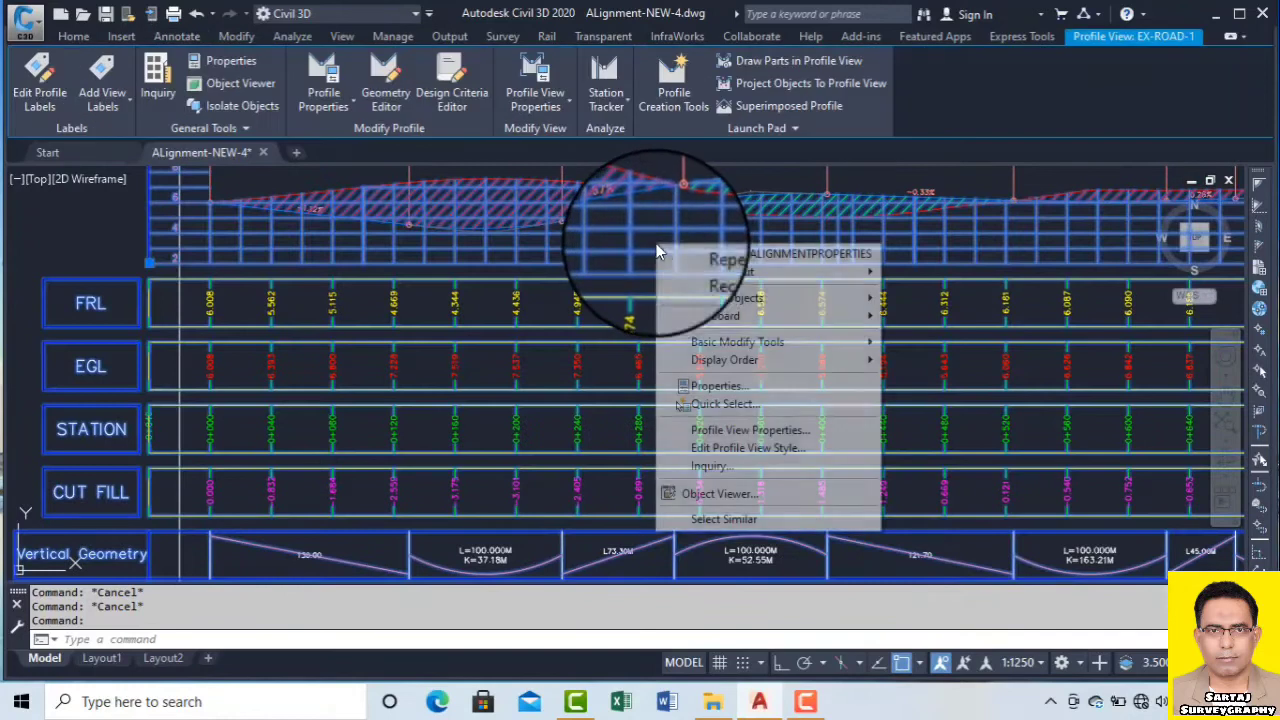
left_click(800, 436)
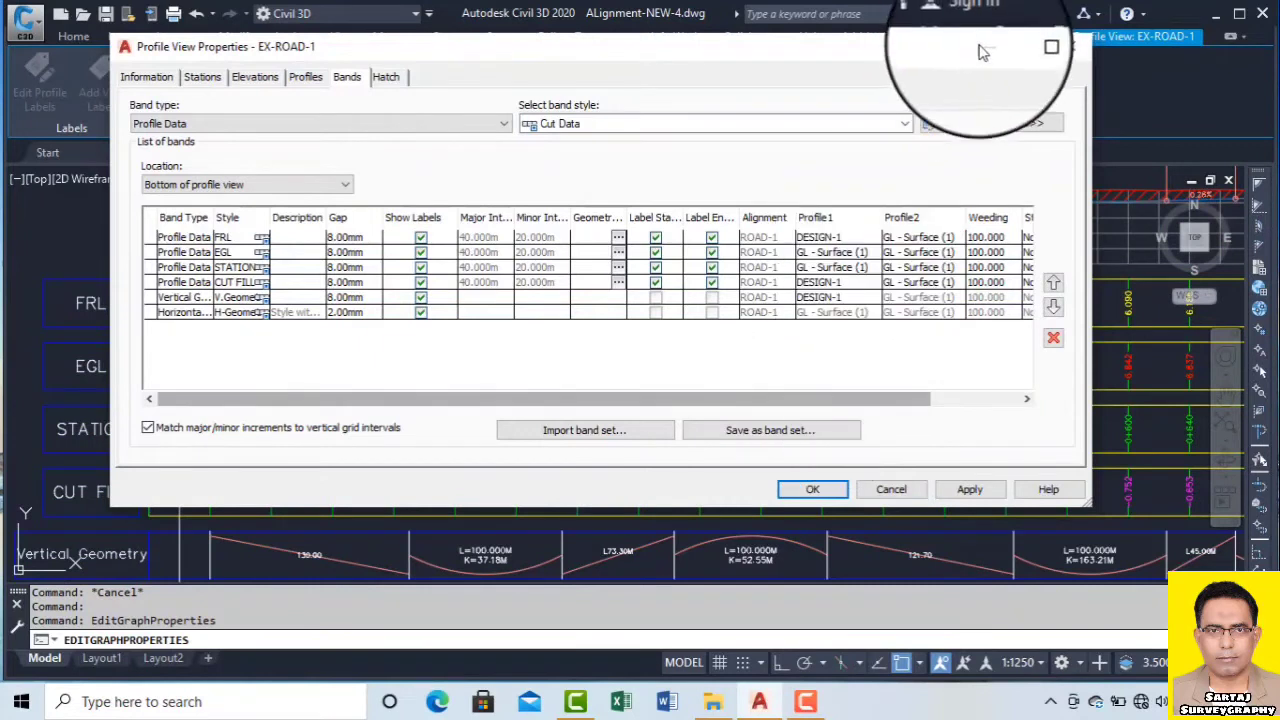
left_click(1070, 46)
Open the STATION band's style for editing from the EX-ROAD-1 profile view properties.
left_click(758, 250)
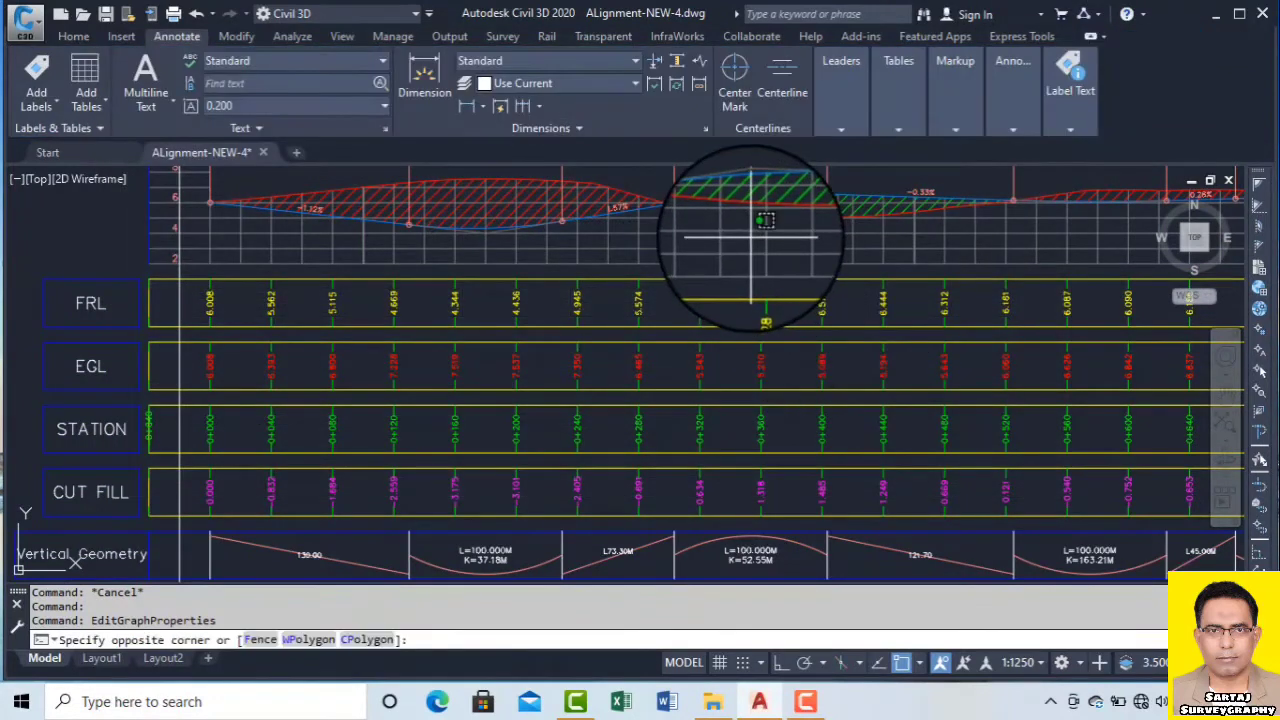
left_click(717, 240)
right_click(688, 237)
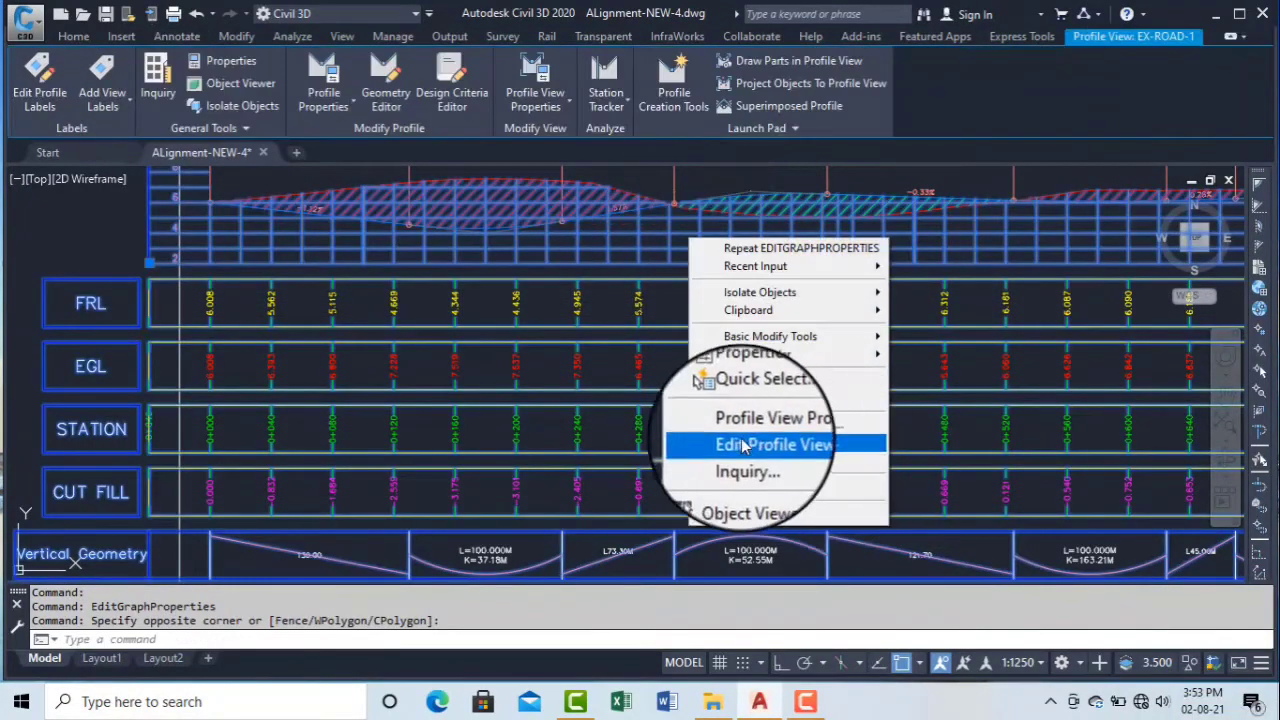
left_click(781, 426)
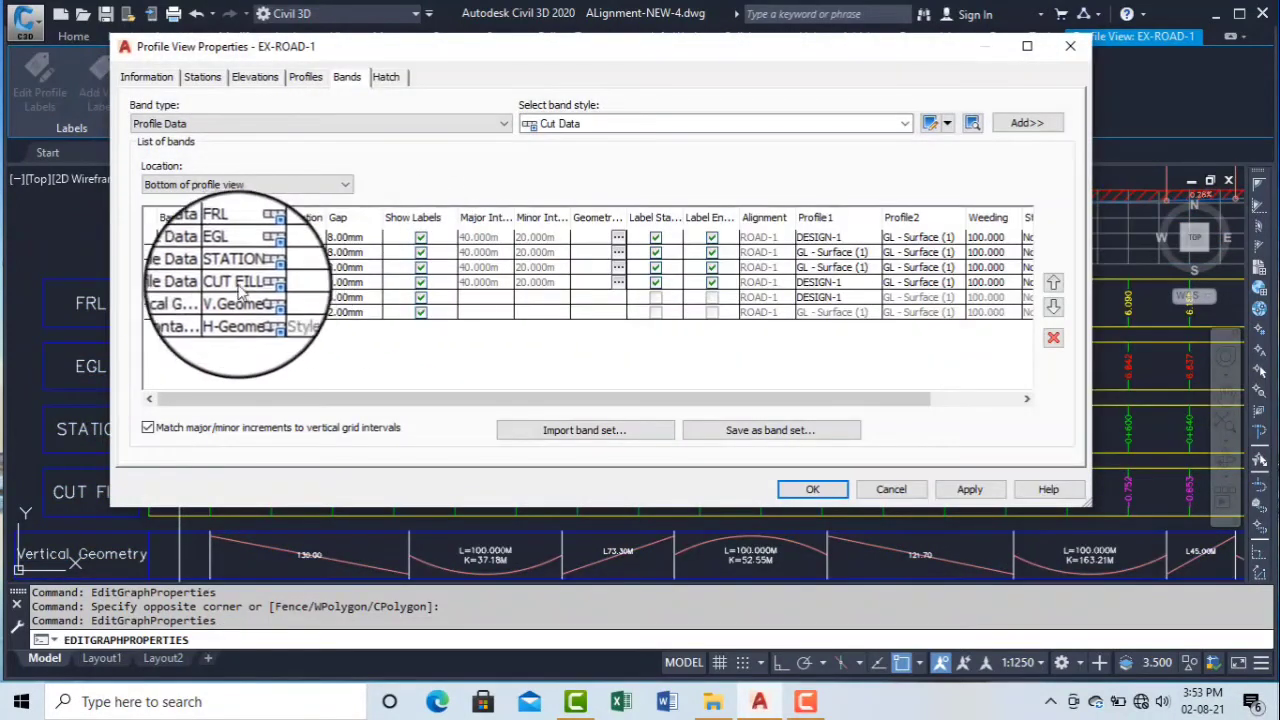
left_click(238, 267)
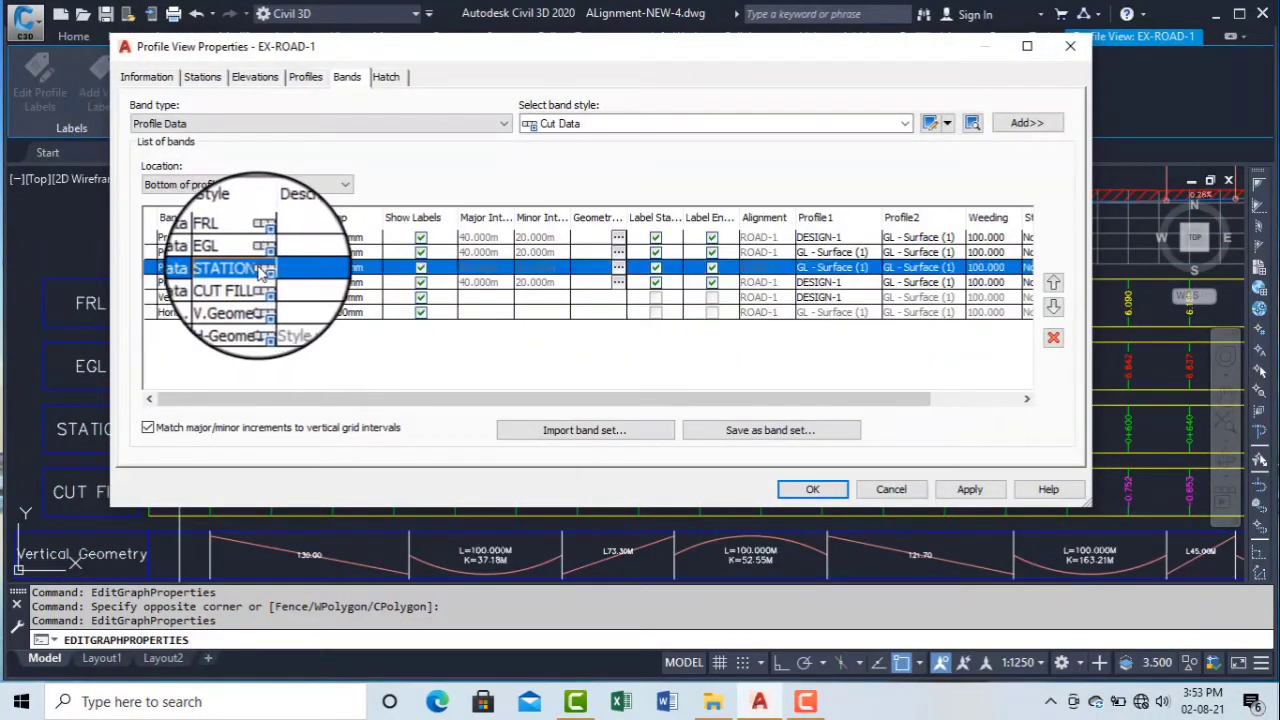
left_click(262, 267)
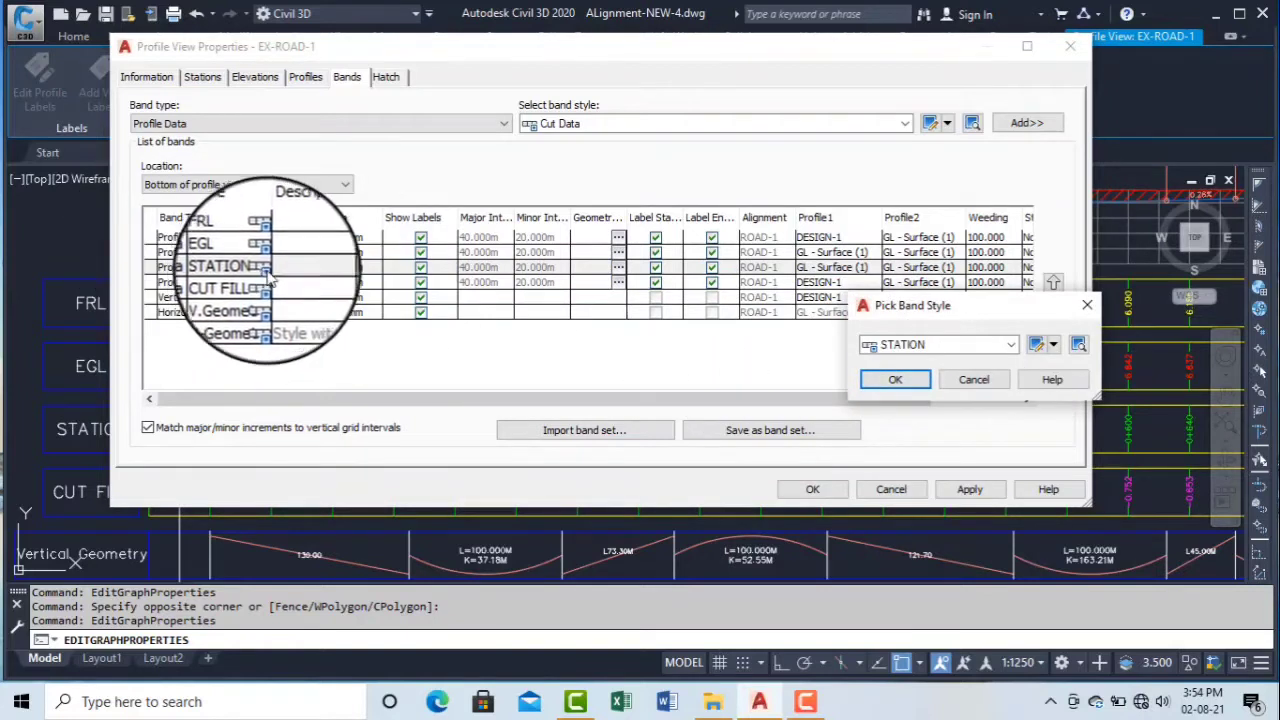
left_click(1038, 347)
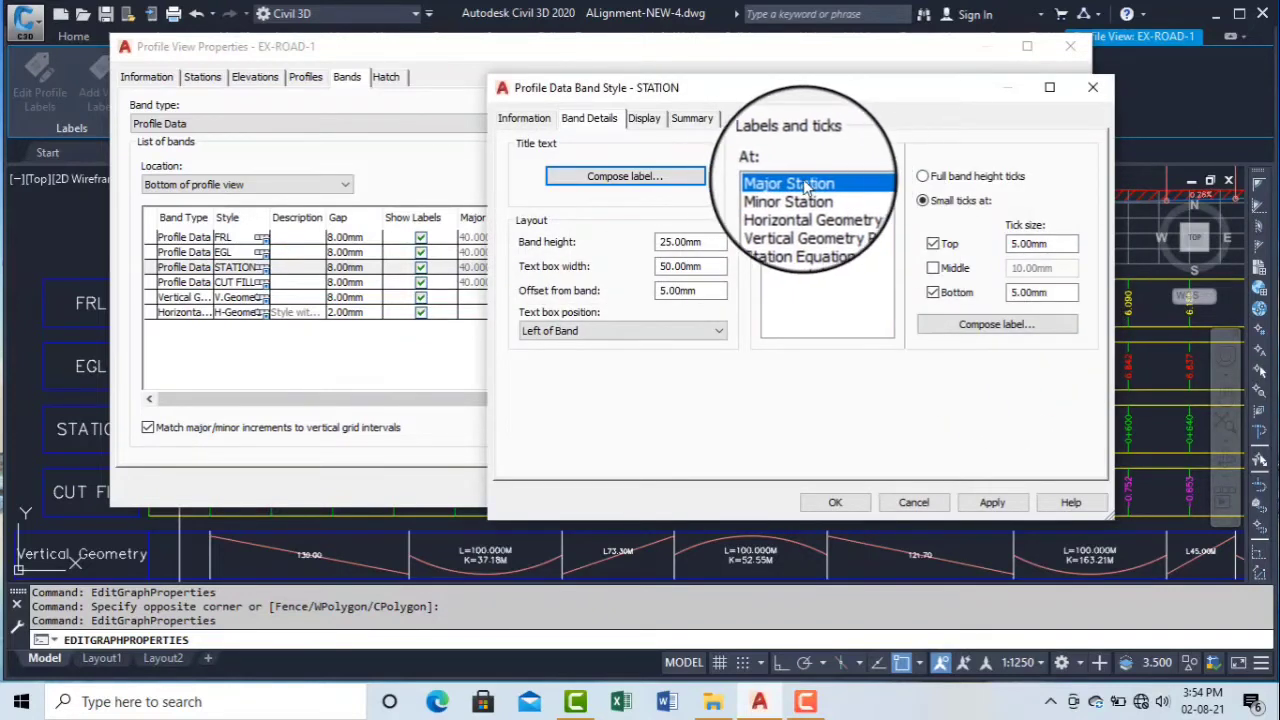
Review the label layouts of the Major Station and Station Equation entries in the STATION band style.
left_click(946, 320)
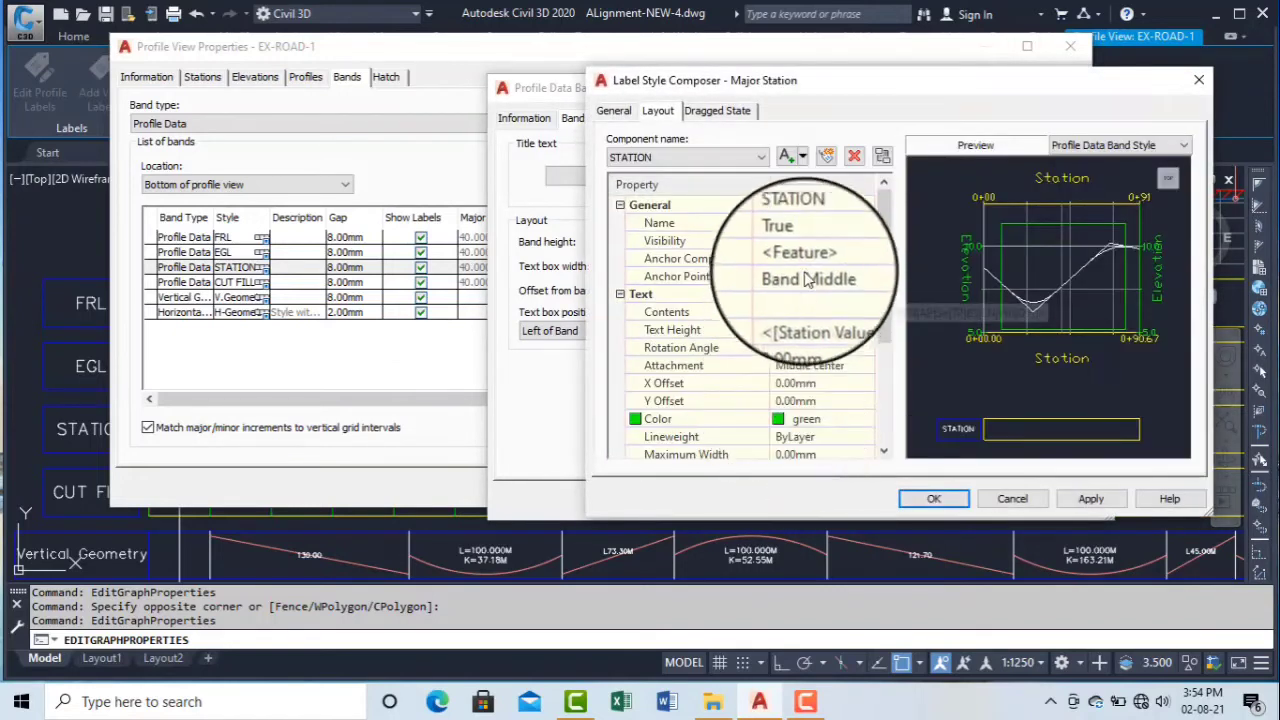
left_click(1199, 79)
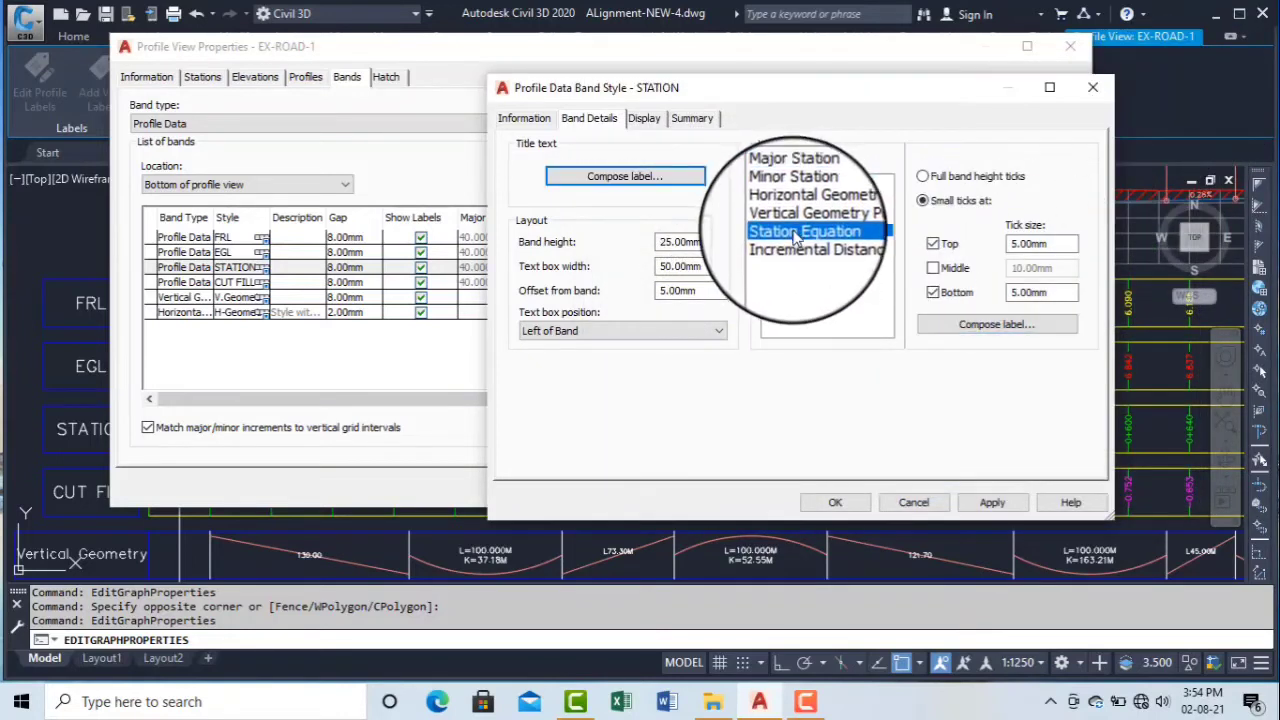
left_click(966, 333)
left_click(1199, 70)
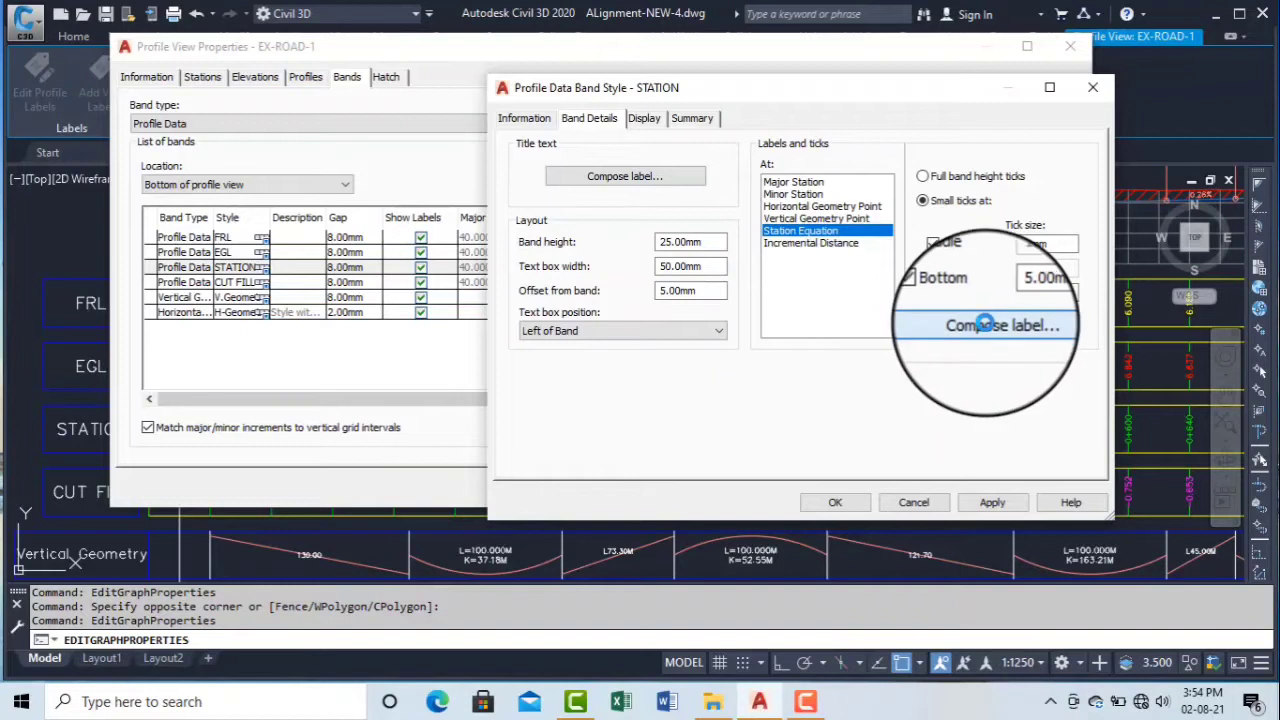
Remove the Profile1 Elevation component from the STATION band's Station Equation label.
left_click(985, 325)
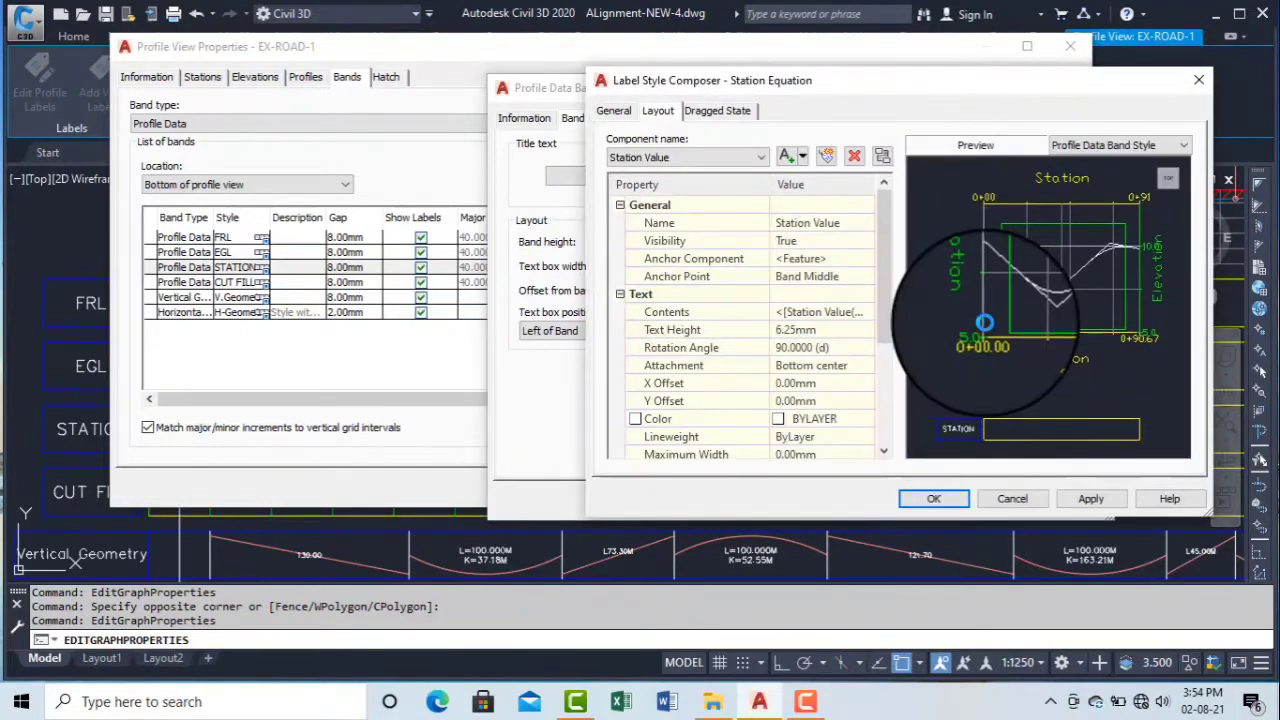
left_click(680, 157)
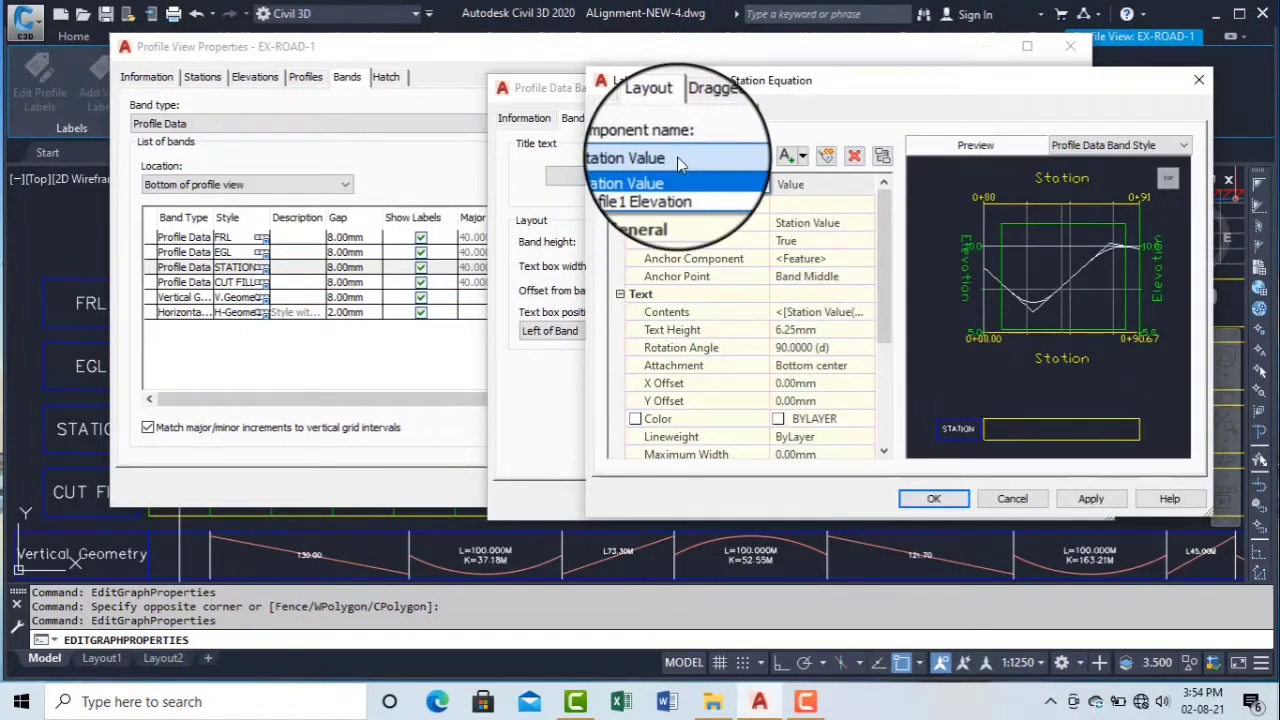
left_click(677, 187)
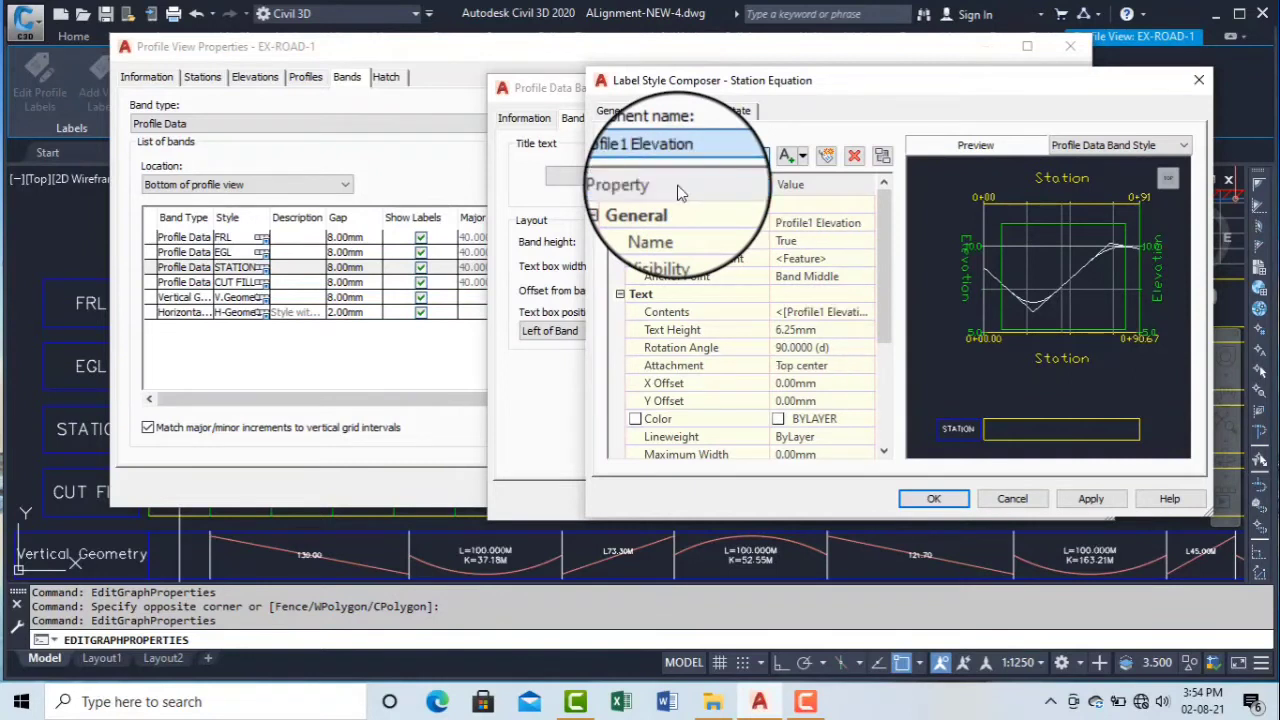
left_click(857, 160)
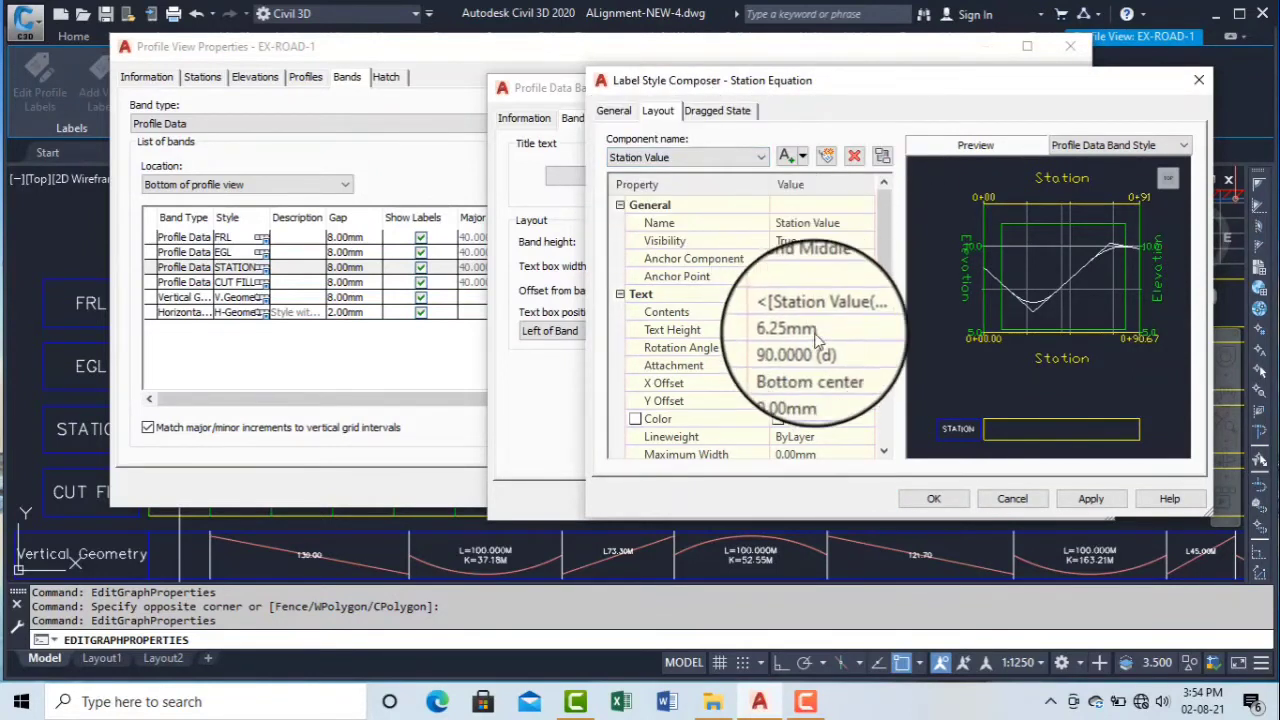
Set the Station Value component's attachment to Middle center and its text height to 3 mm.
left_click(810, 365)
left_click(882, 365)
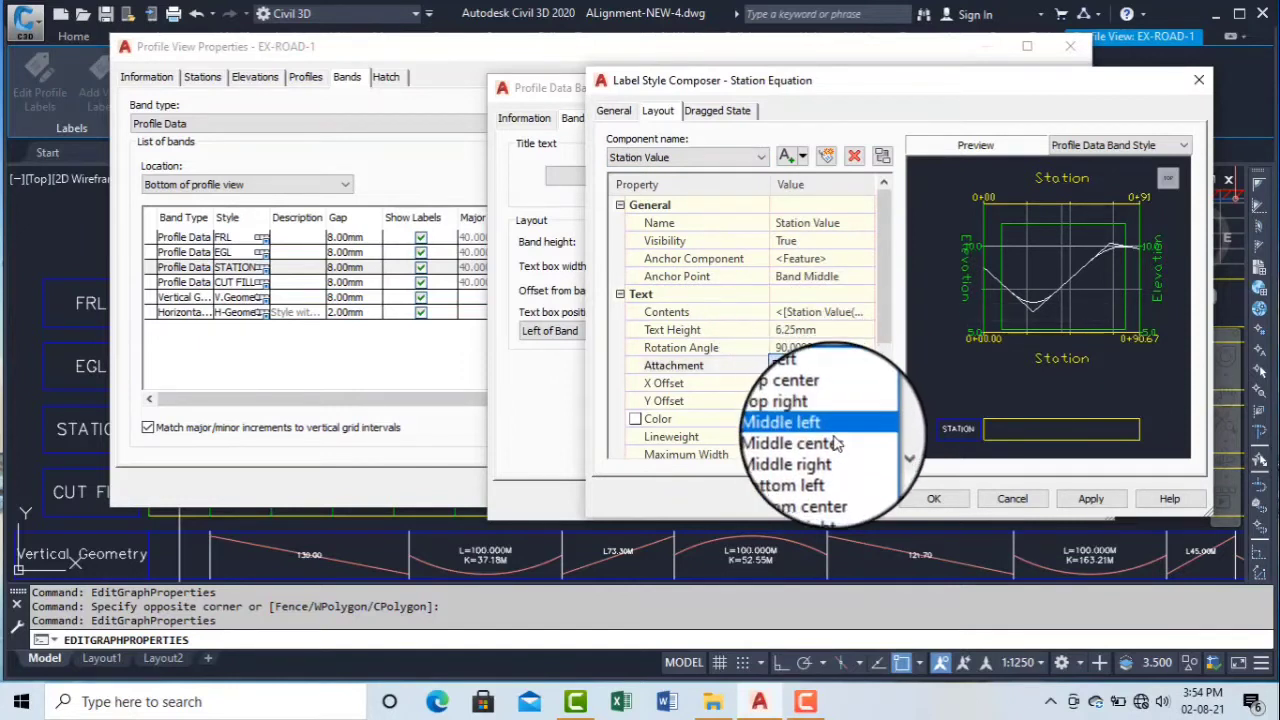
left_click(833, 443)
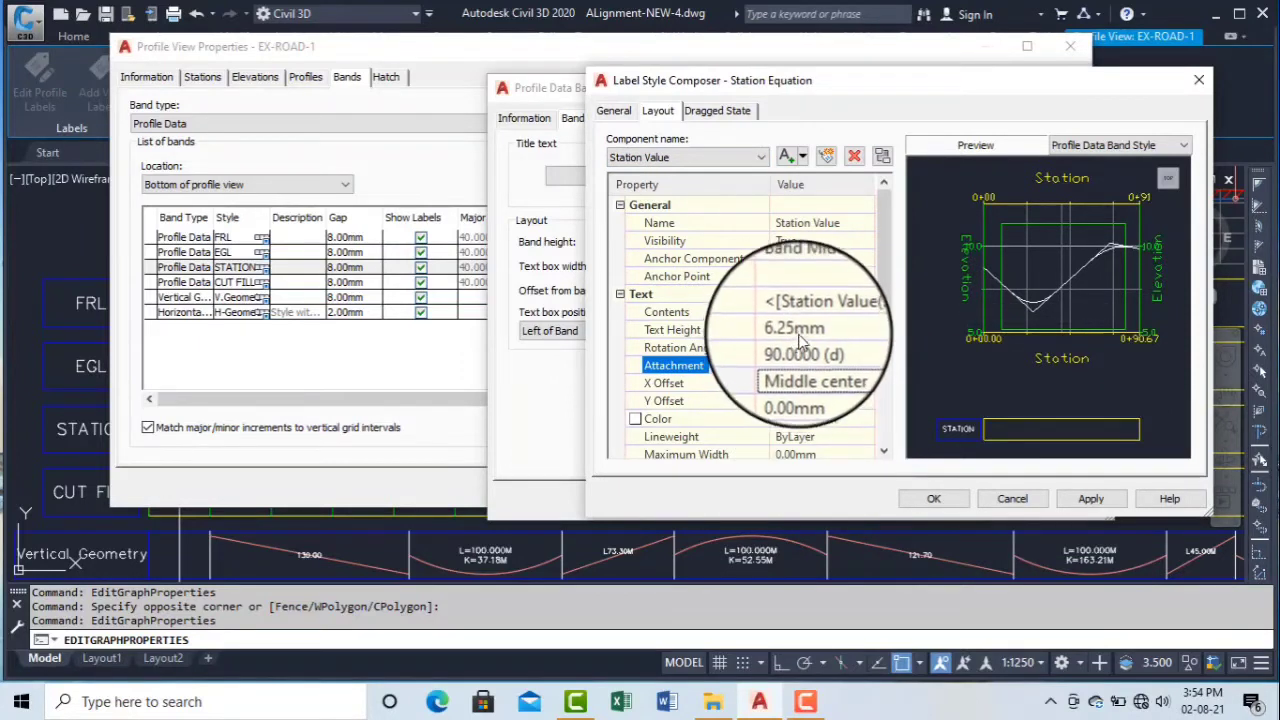
left_click(795, 329)
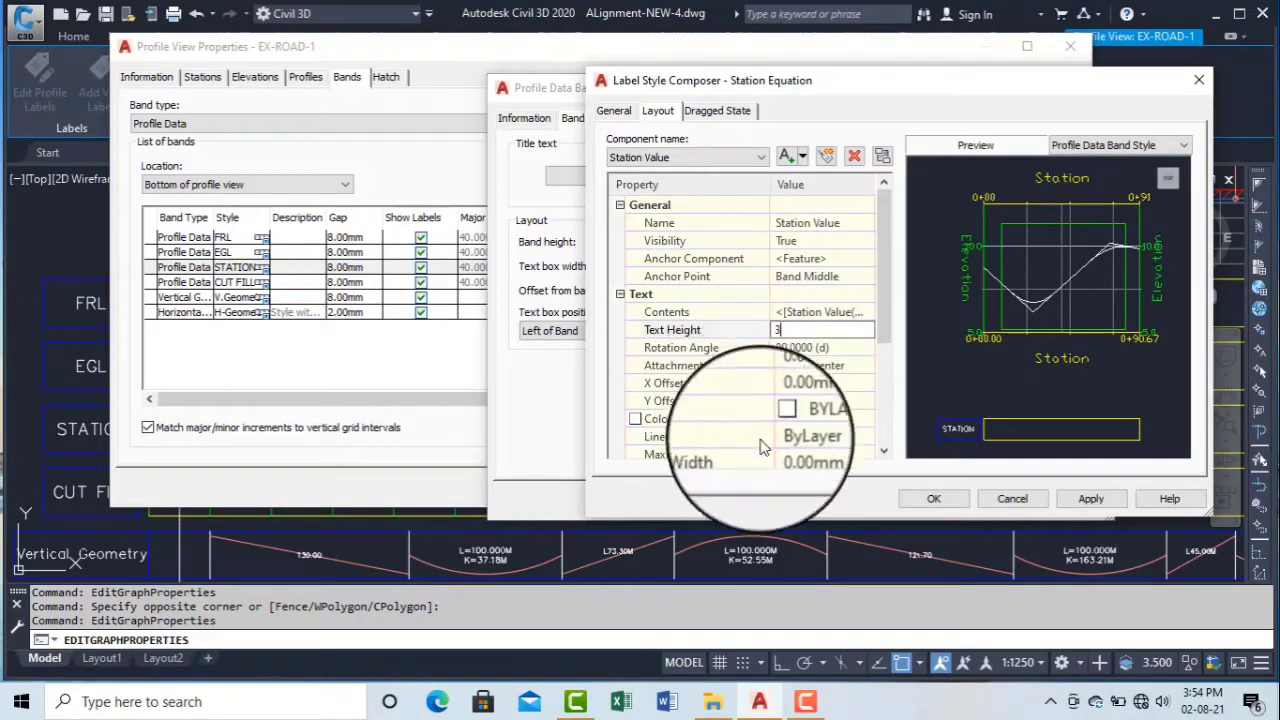
Set the Station Value component's colour to green in the Station Equation label.
left_click(812, 423)
left_click(868, 421)
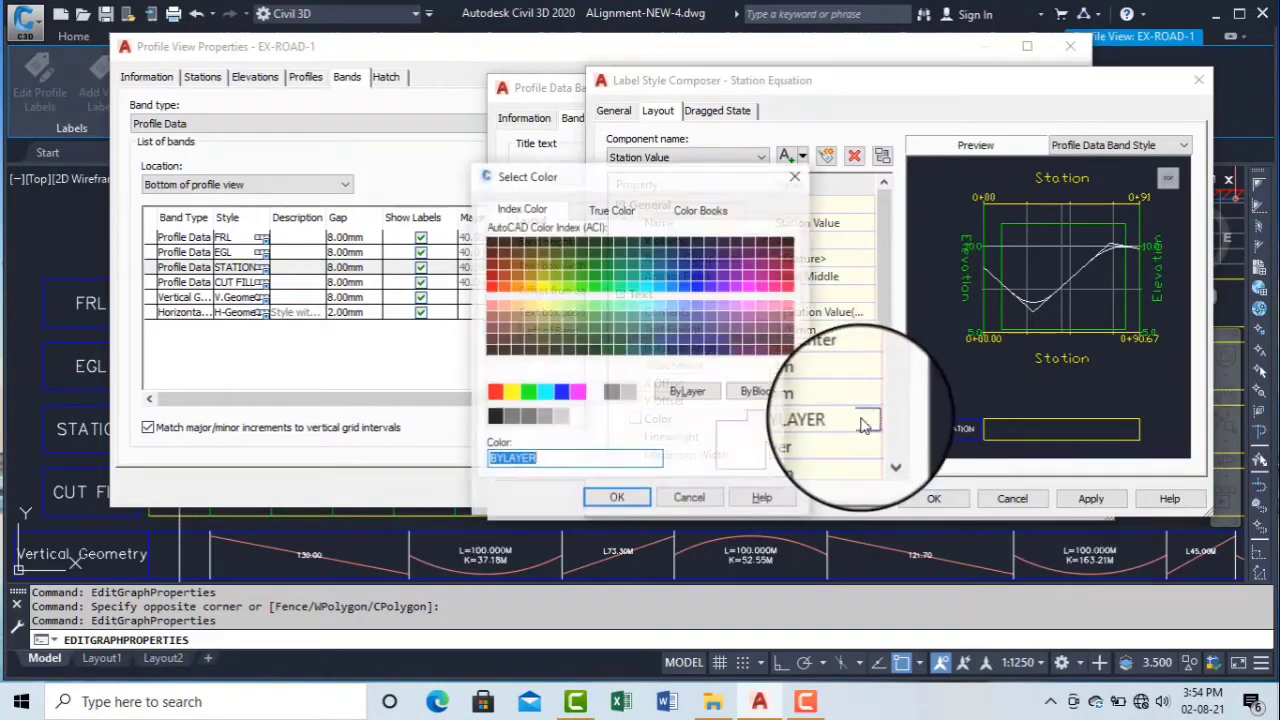
left_click(527, 391)
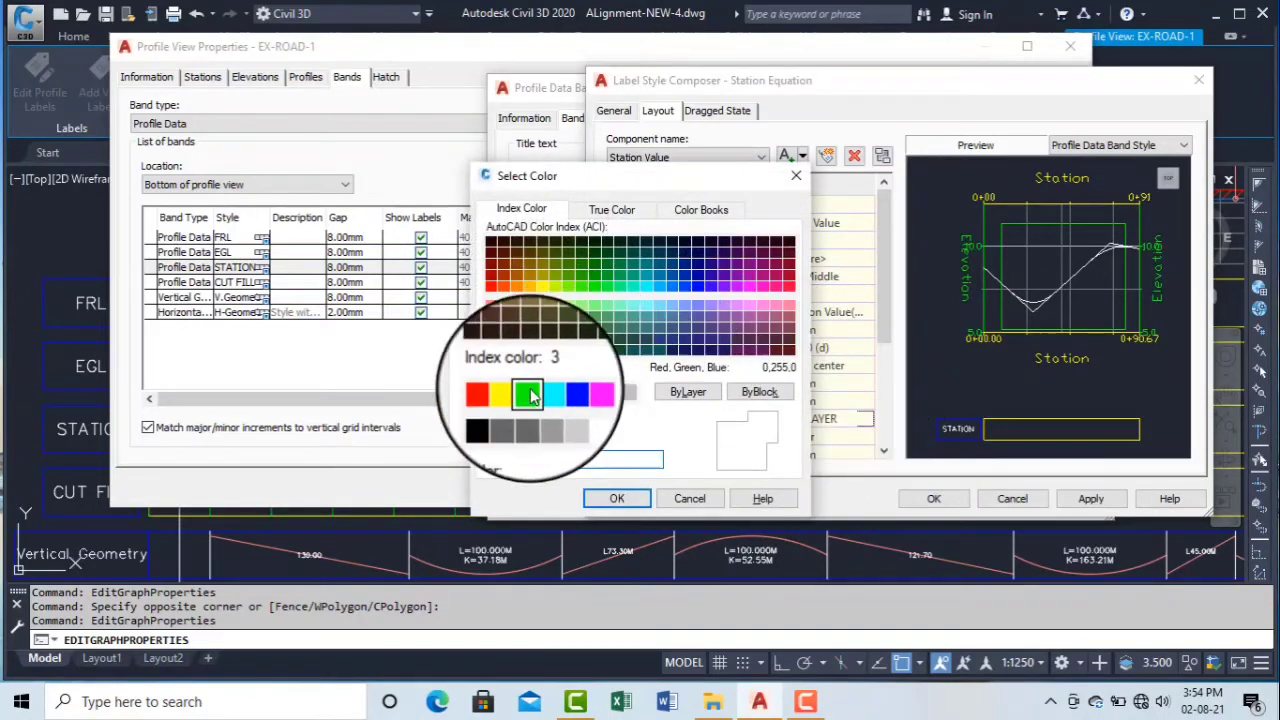
left_click(616, 502)
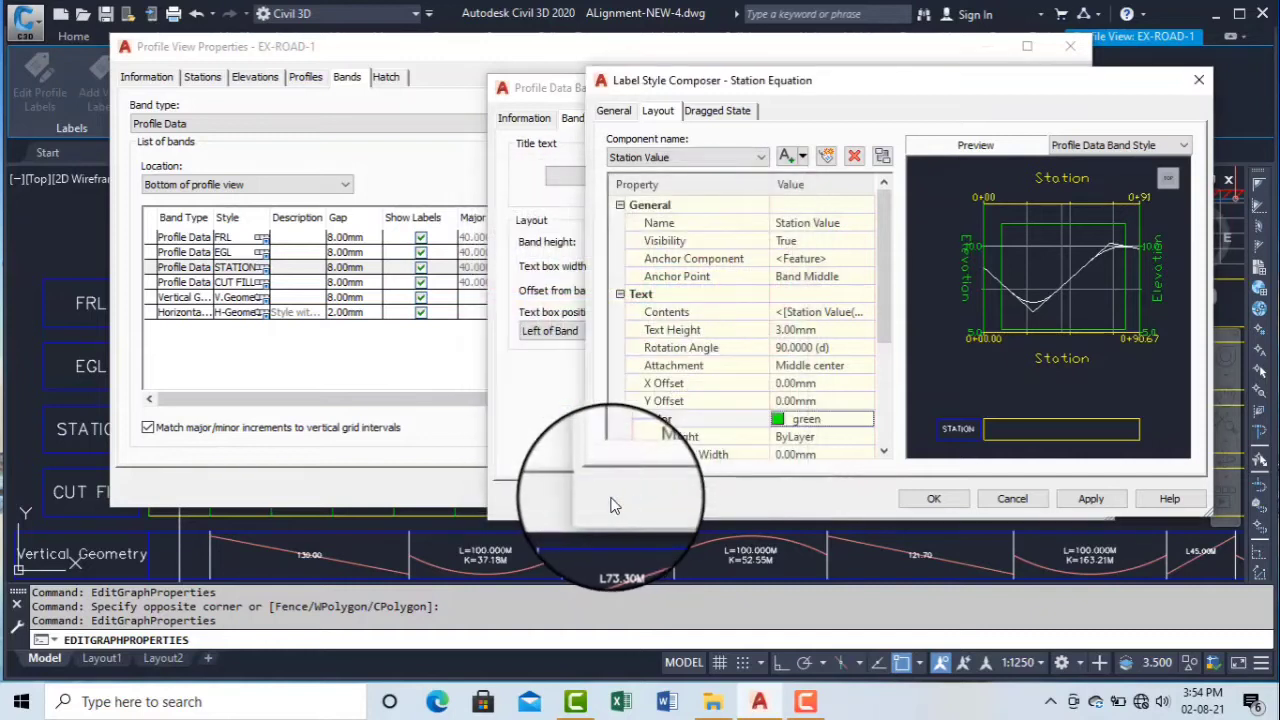
left_click(801, 316)
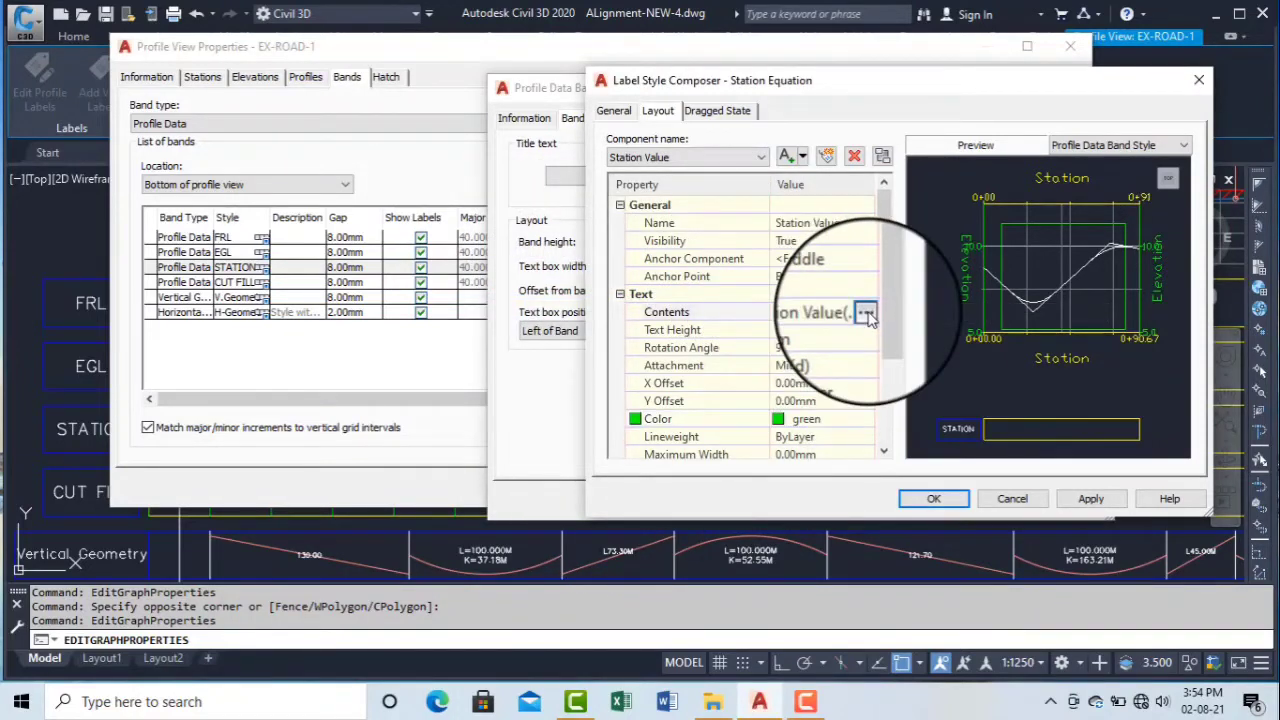
left_click(866, 314)
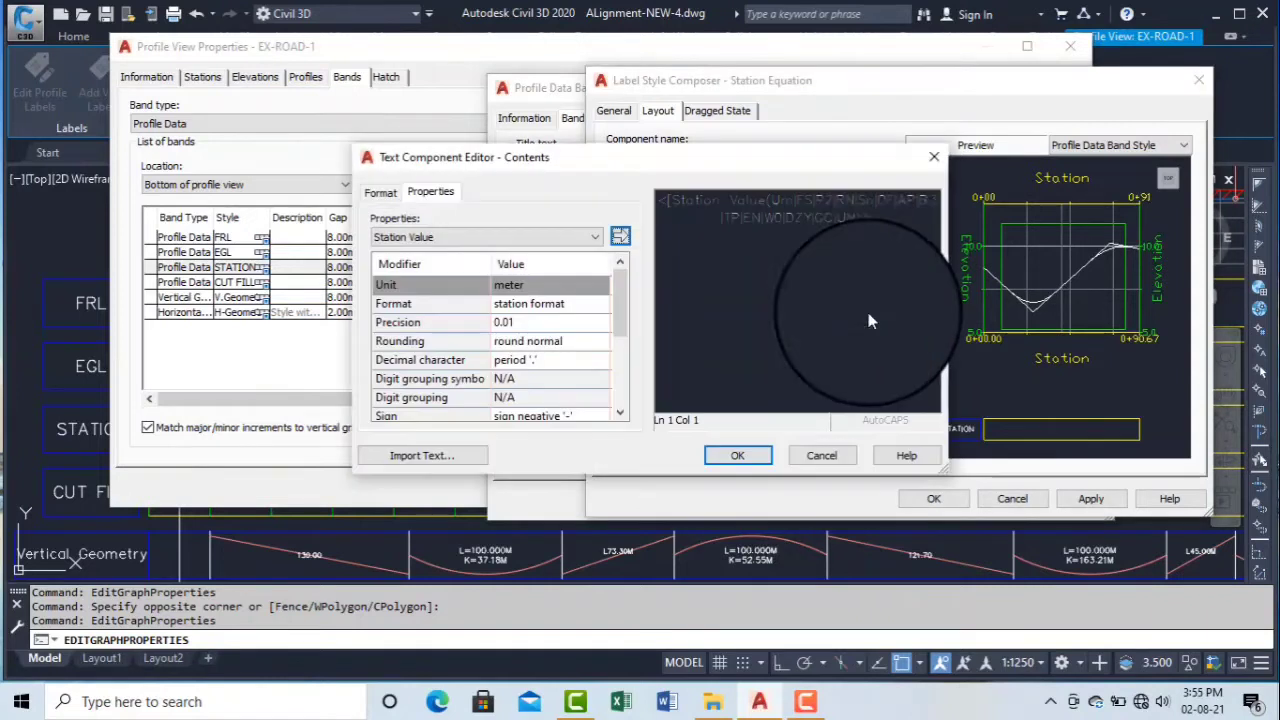
left_click(932, 155)
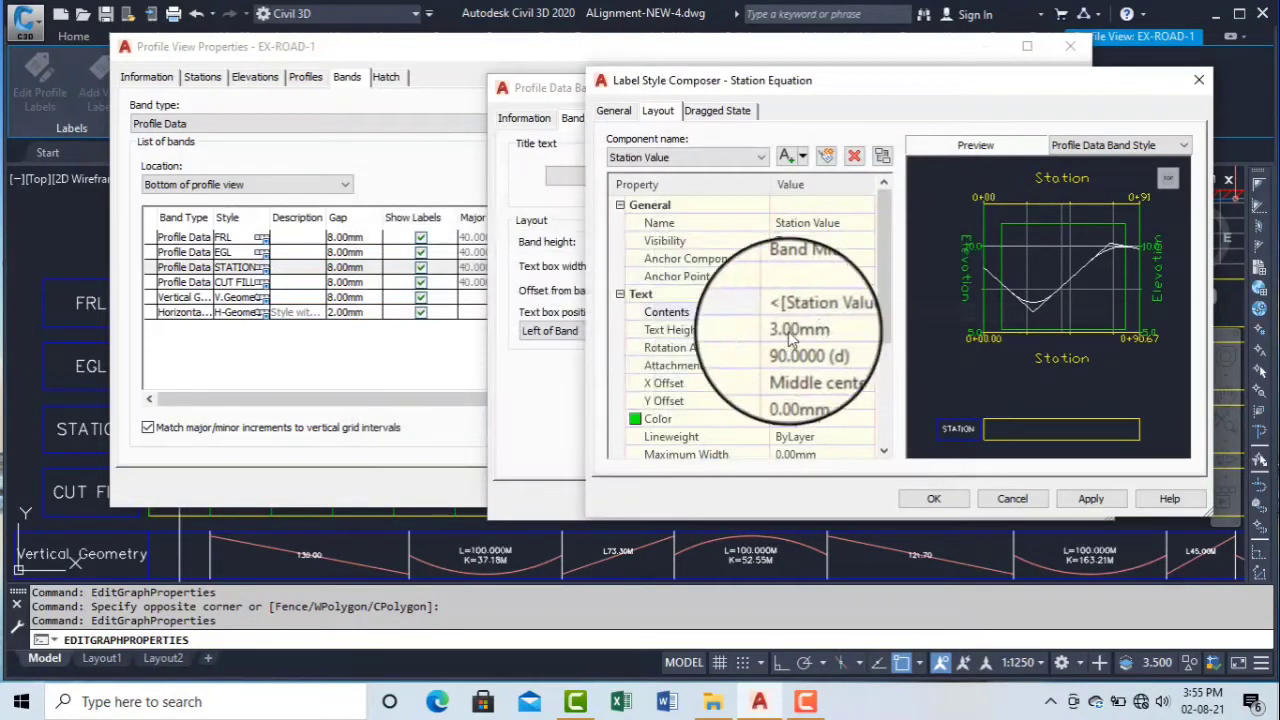
Try to set the precision of the Station Value contents to 0.001, and save the Station Equation label.
left_click(866, 314)
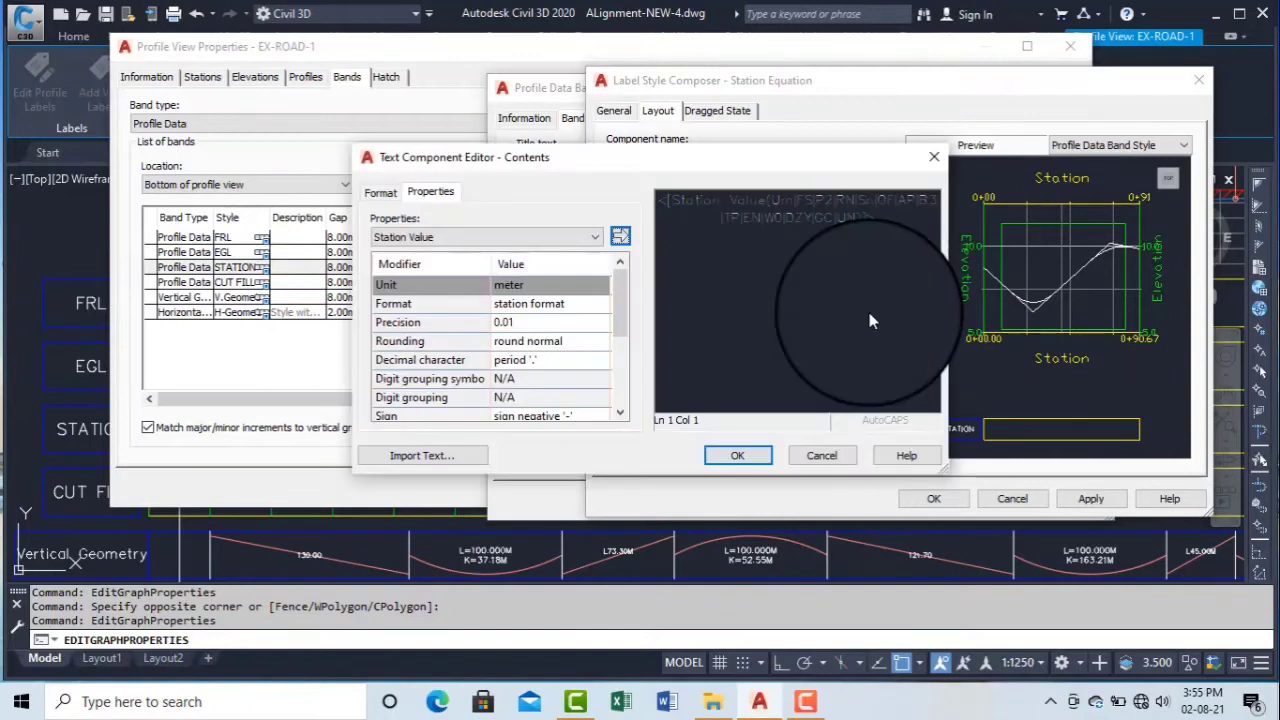
key("ctrl+a")
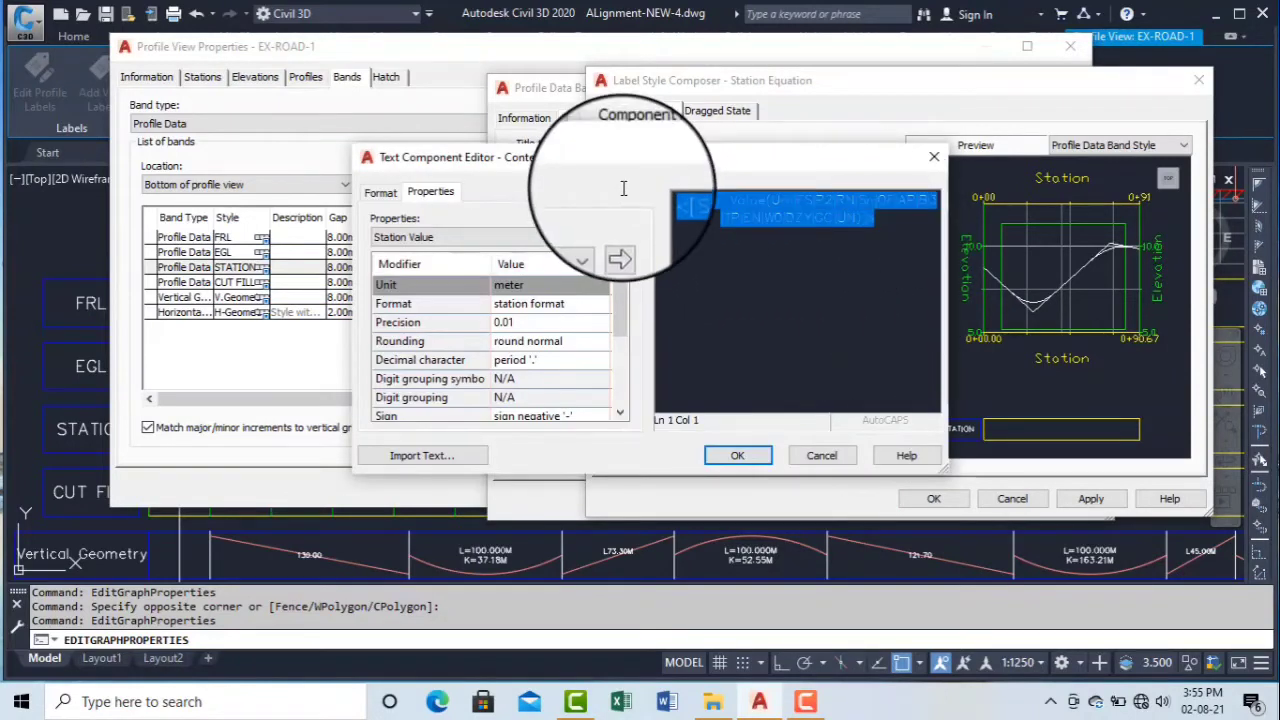
left_click(528, 323)
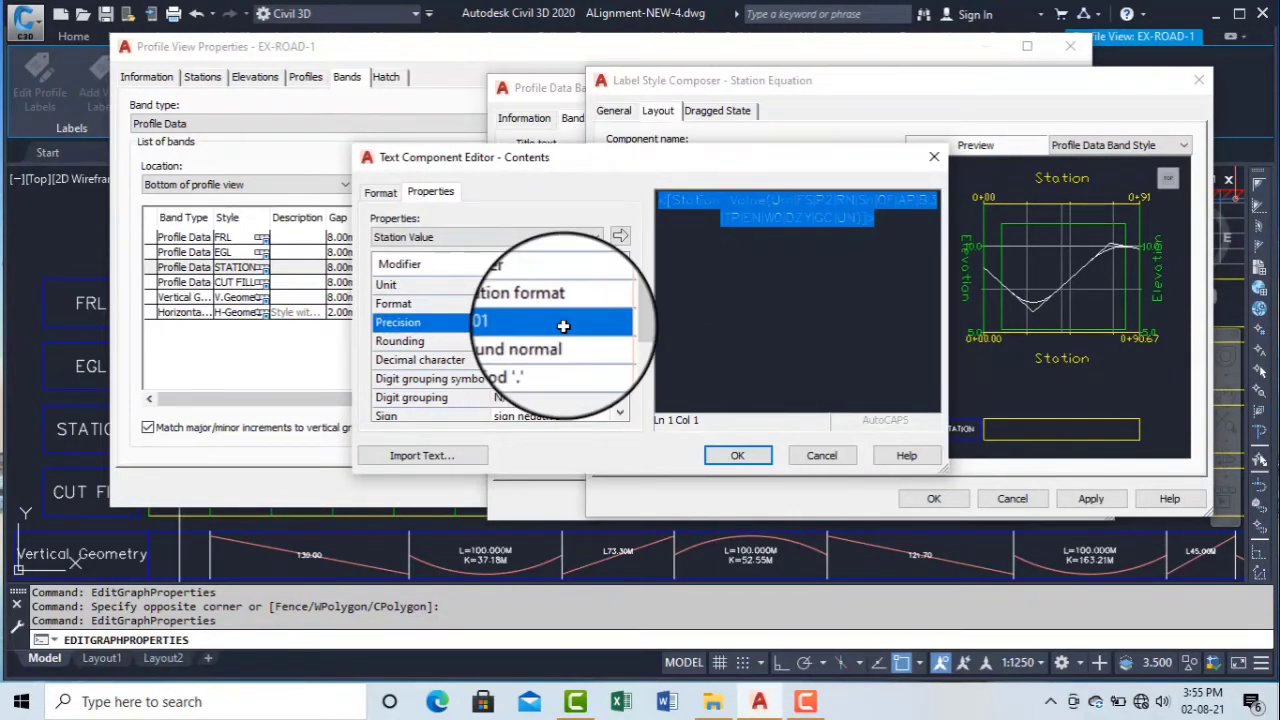
left_click(563, 324)
left_click(540, 381)
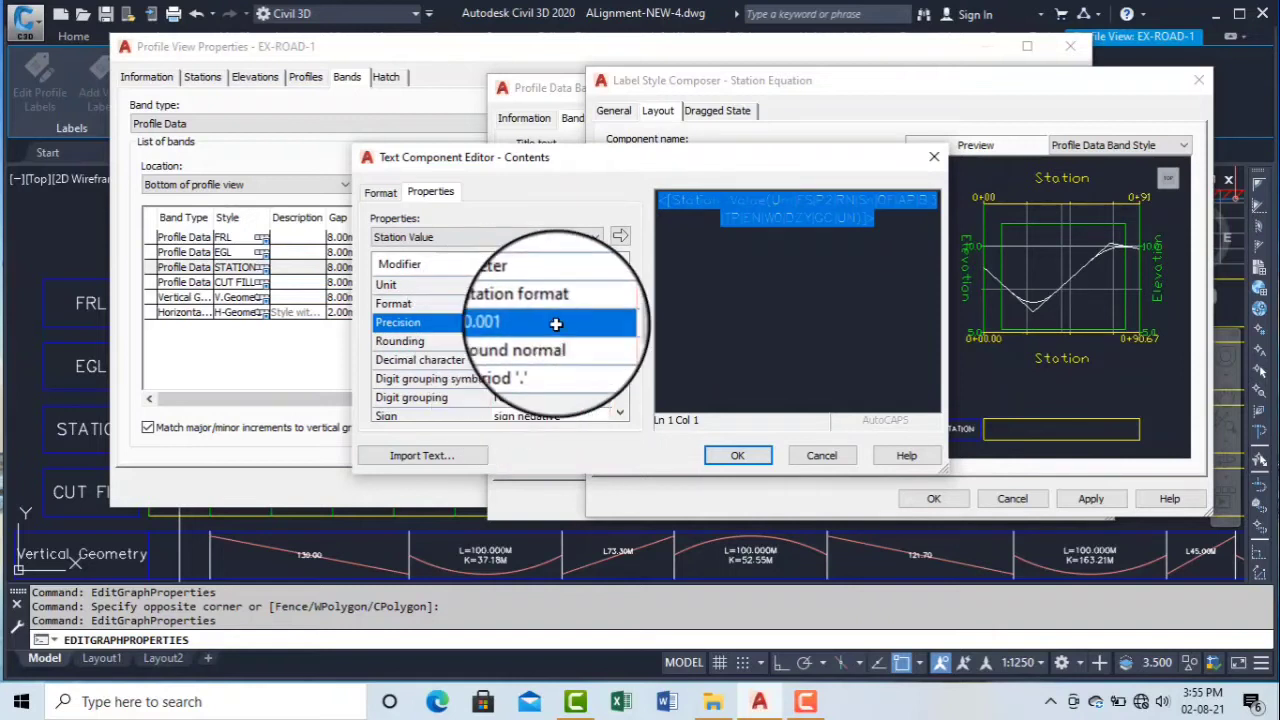
left_click(738, 456)
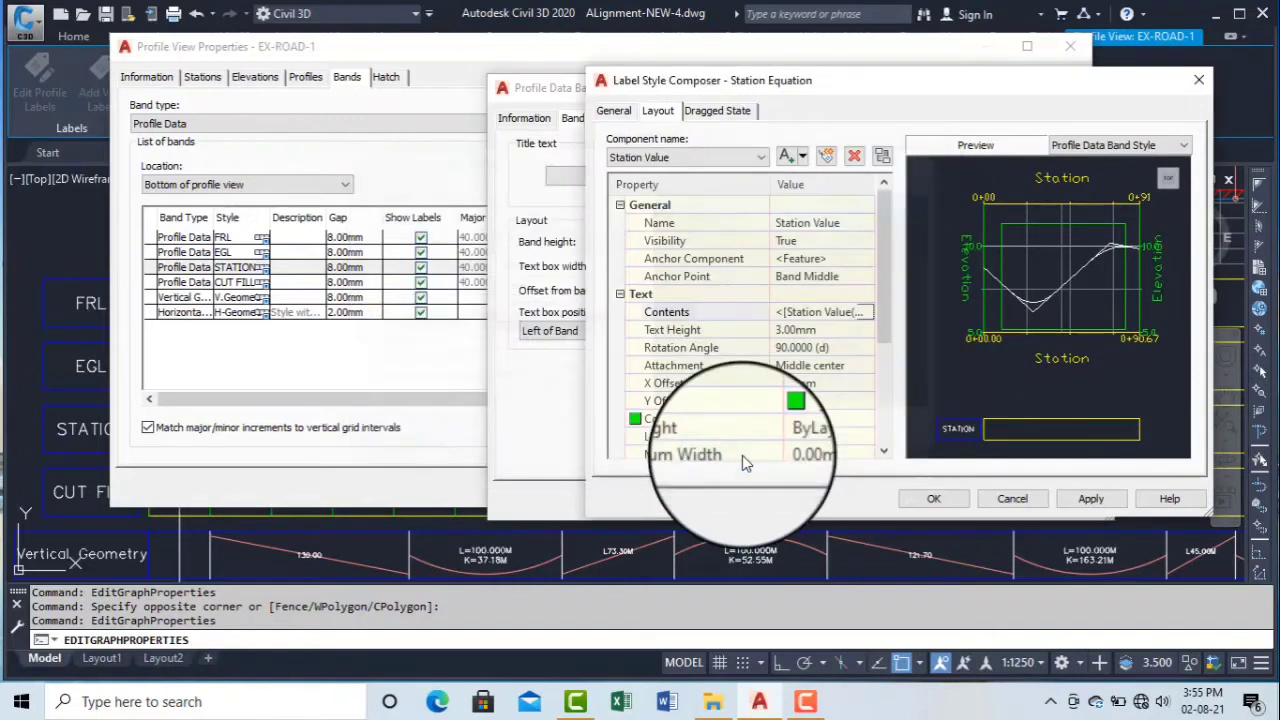
left_click(1090, 498)
left_click(931, 500)
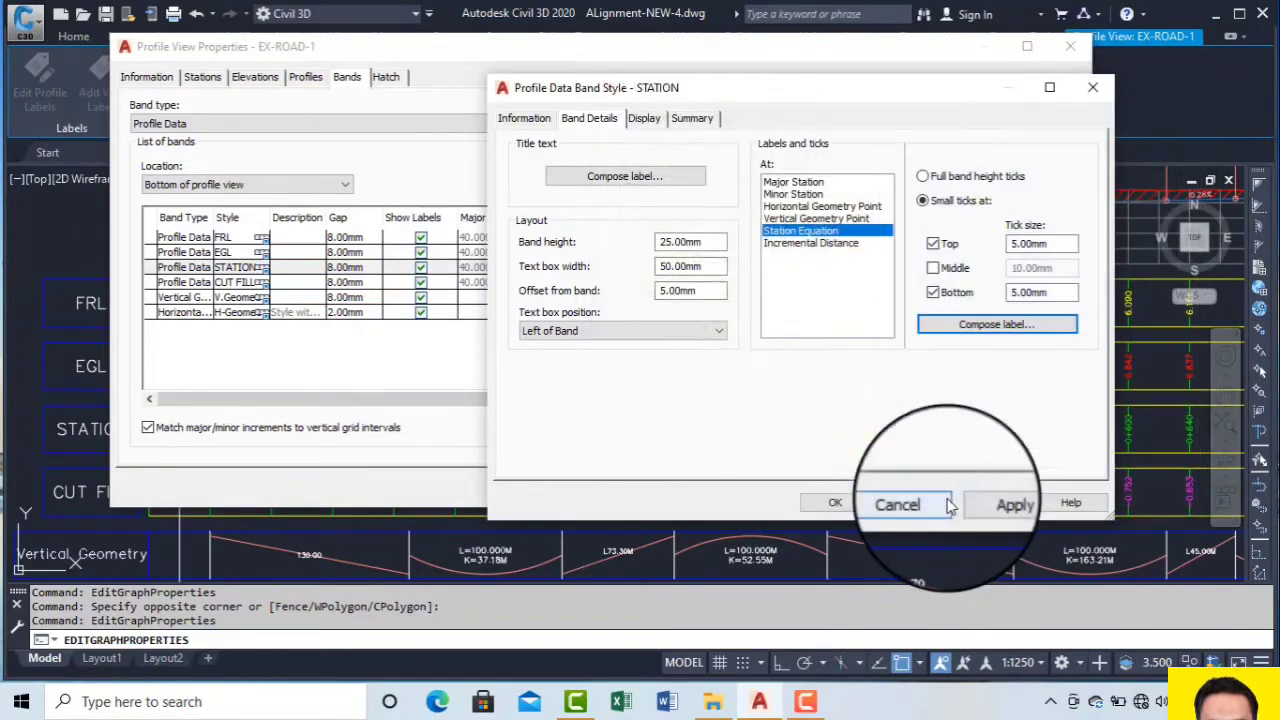
Turn on the Labels at Station Equations and Ticks at Station Equations in the STATION band style, and apply the changes to the profile view.
left_click(645, 119)
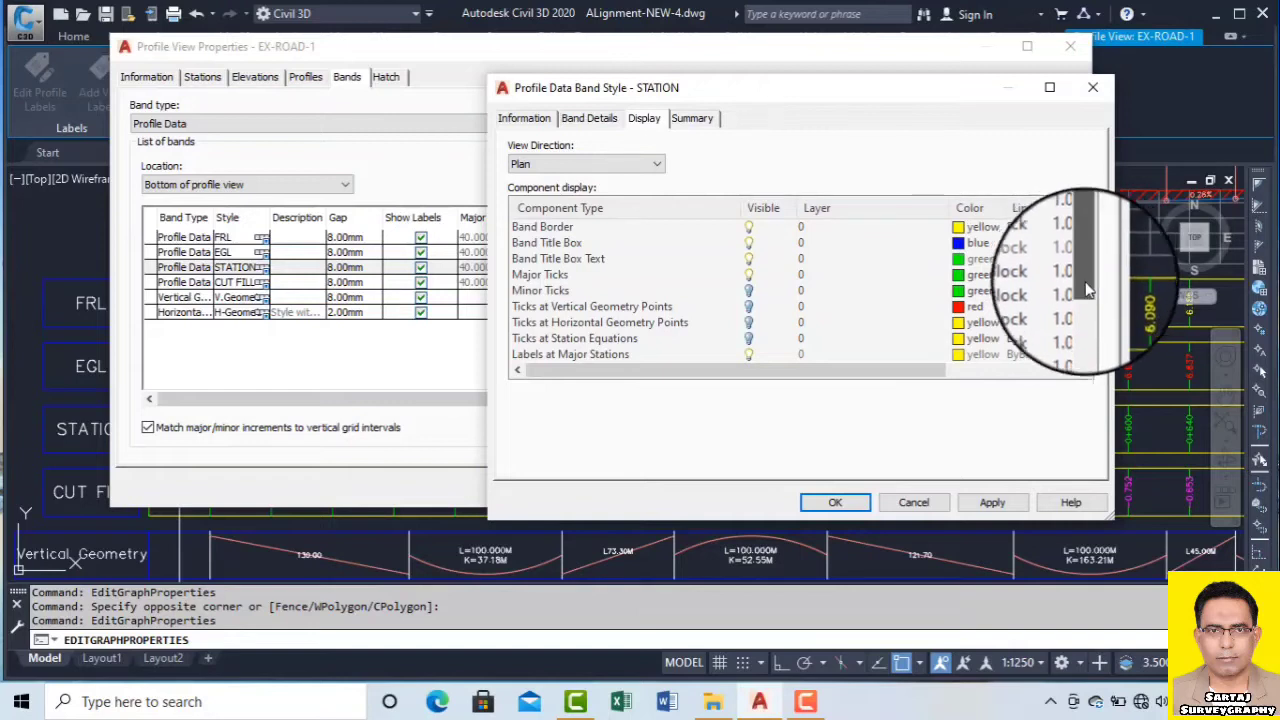
left_click_drag(1085, 290, 1076, 368)
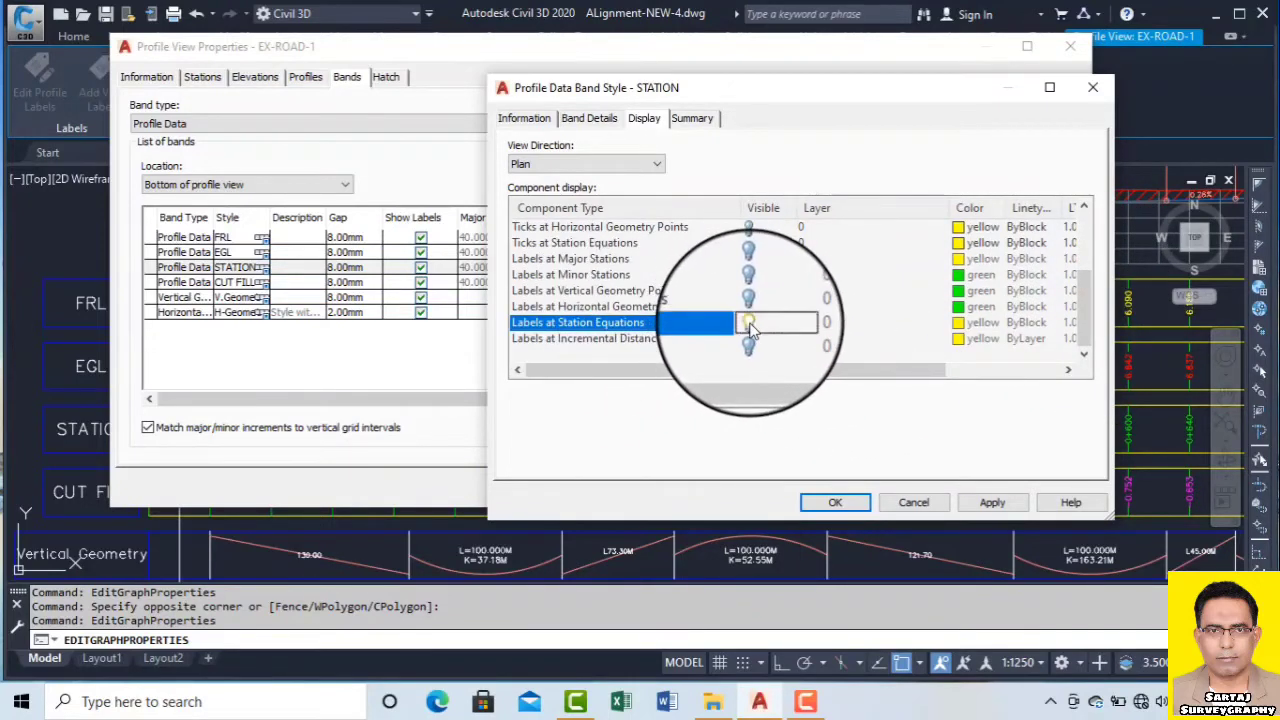
left_click_drag(1085, 304, 1085, 276)
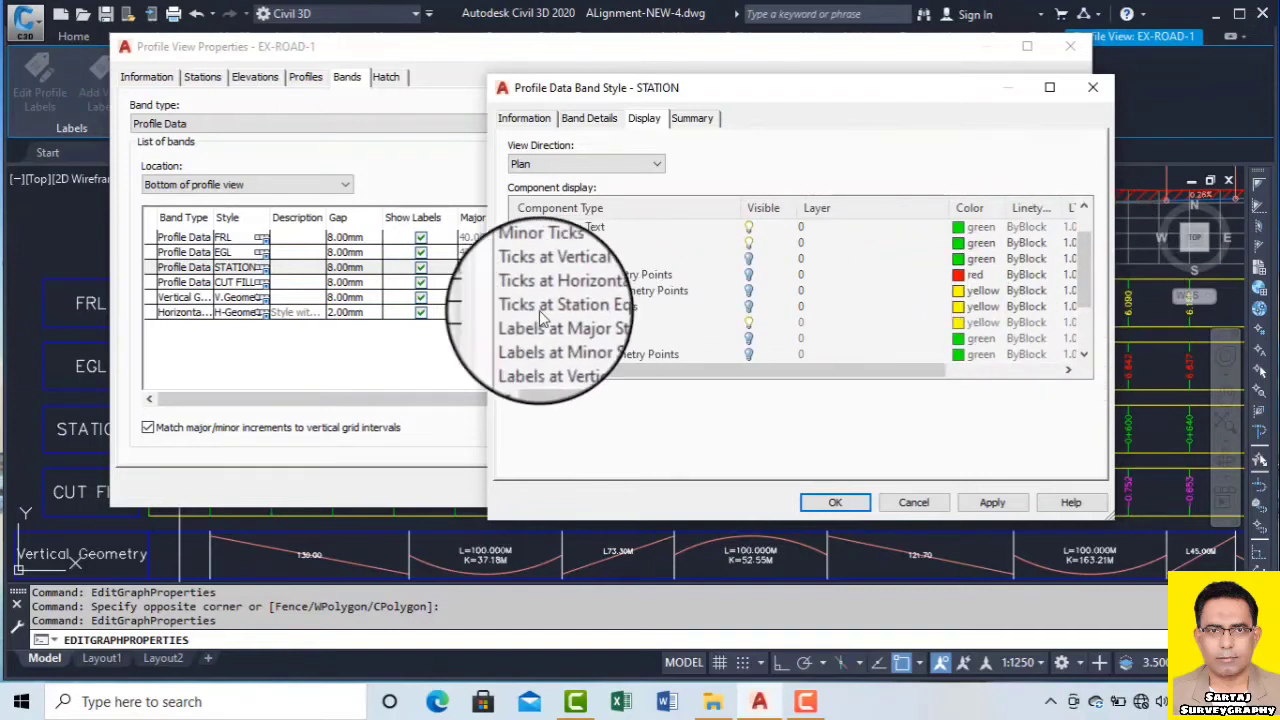
left_click(684, 307)
left_click(748, 309)
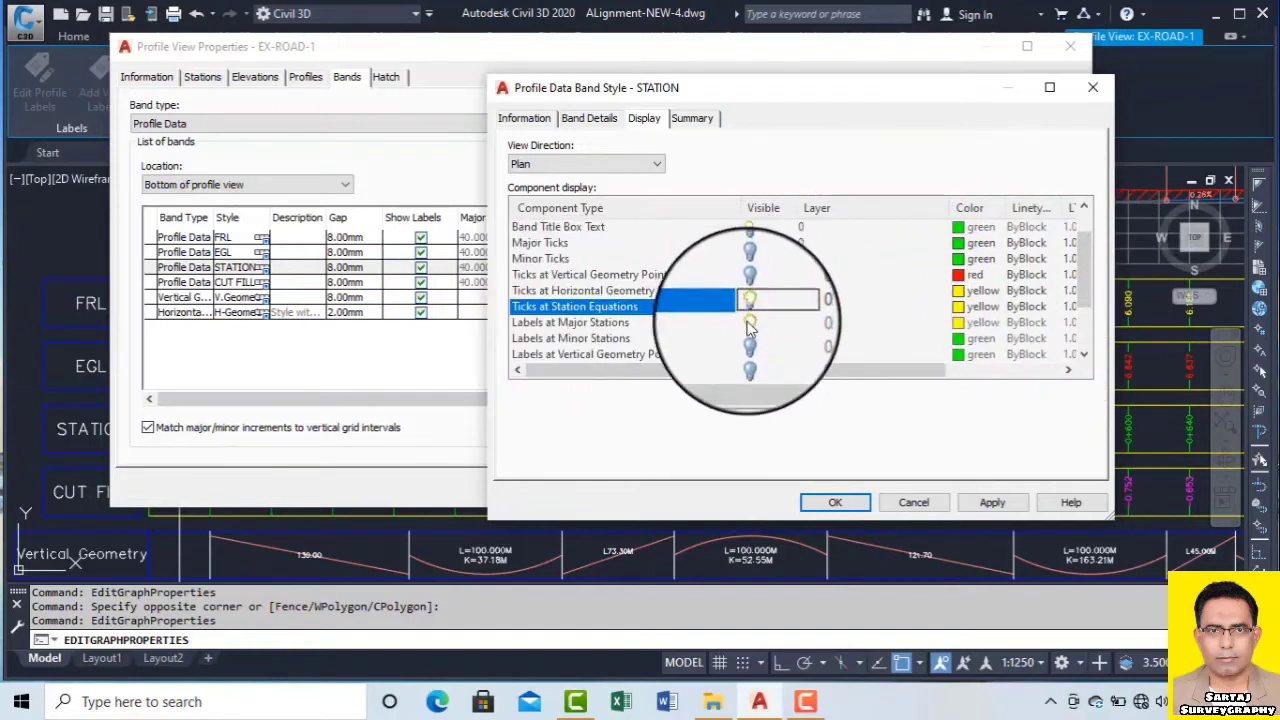
left_click(992, 502)
left_click(840, 502)
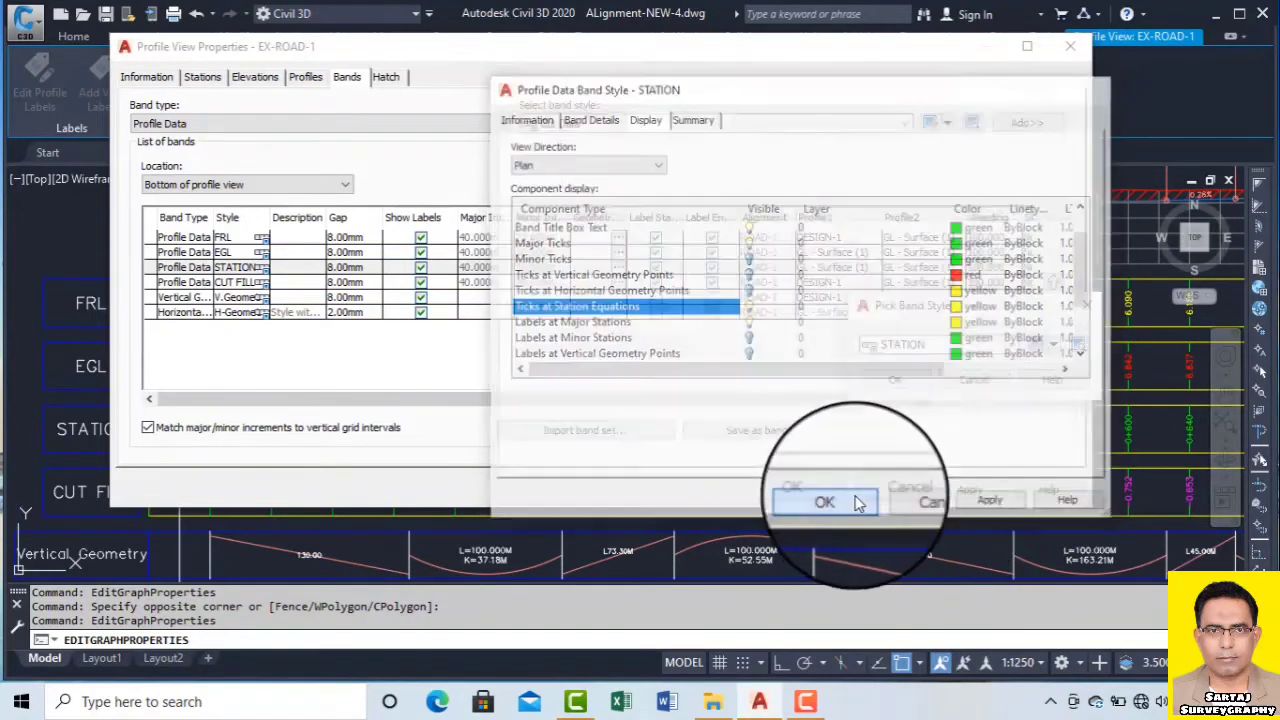
left_click(891, 380)
left_click(978, 488)
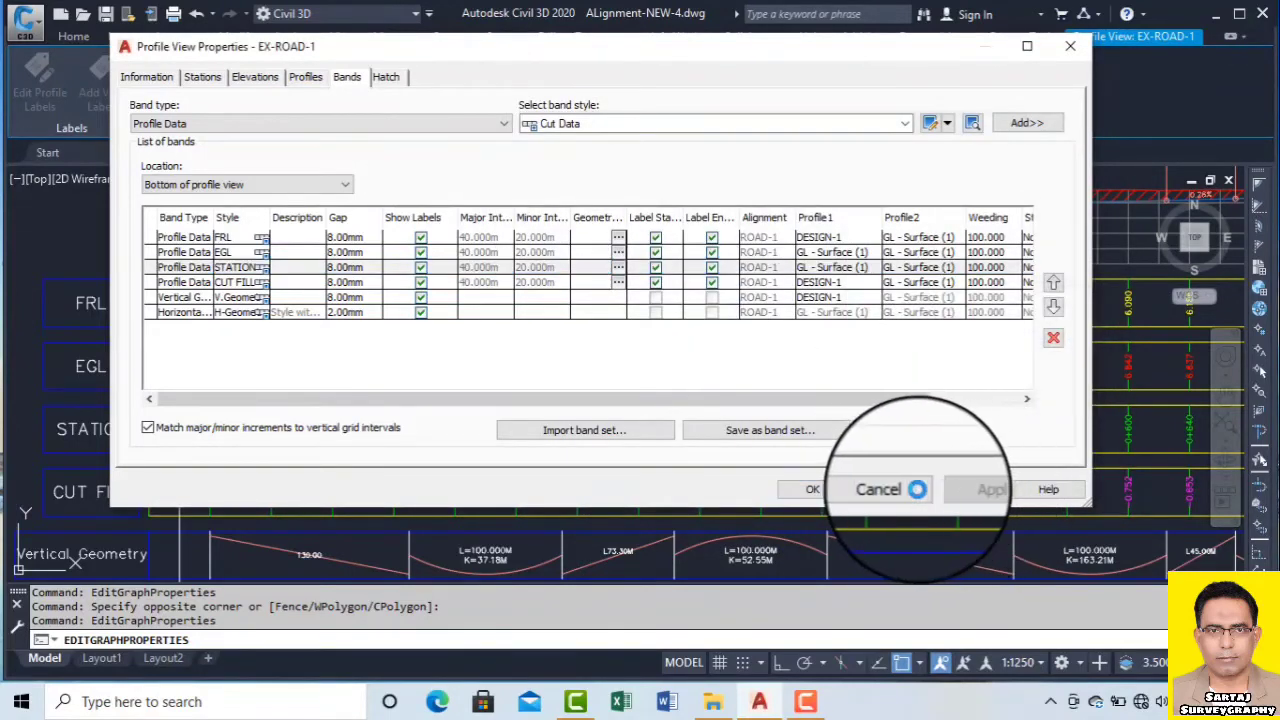
left_click(812, 489)
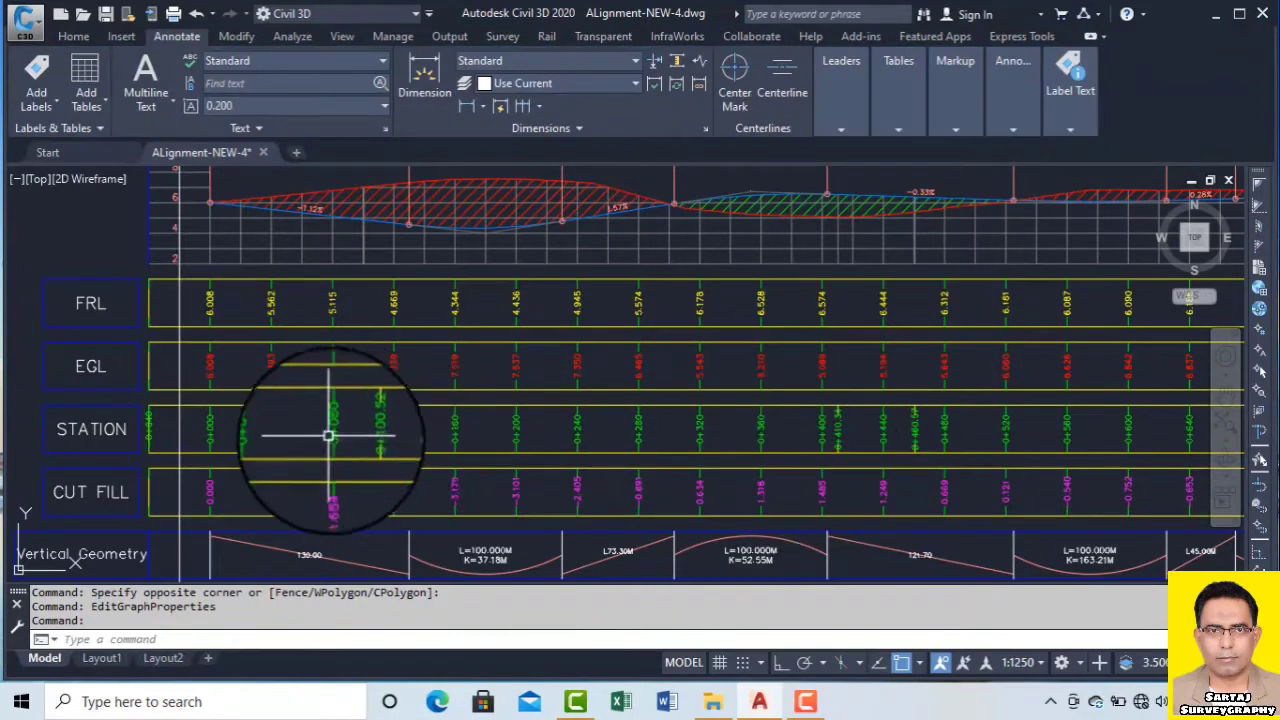
Examine the station equation labels and ticks in the profile view's STATION band and how they fit within the band height.
scroll(328, 436, "up", 6)
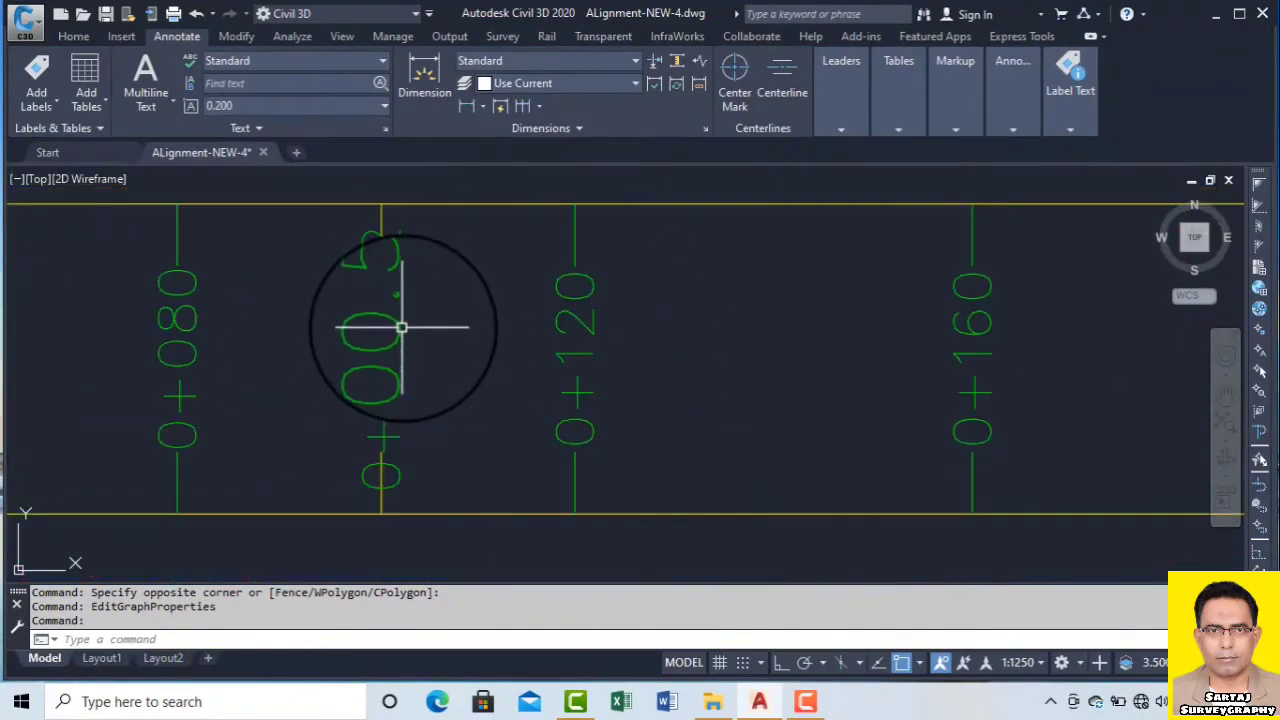
scroll(401, 327, "down", 4)
middle_click_drag(409, 334, 563, 340)
scroll(531, 333, "down", 2)
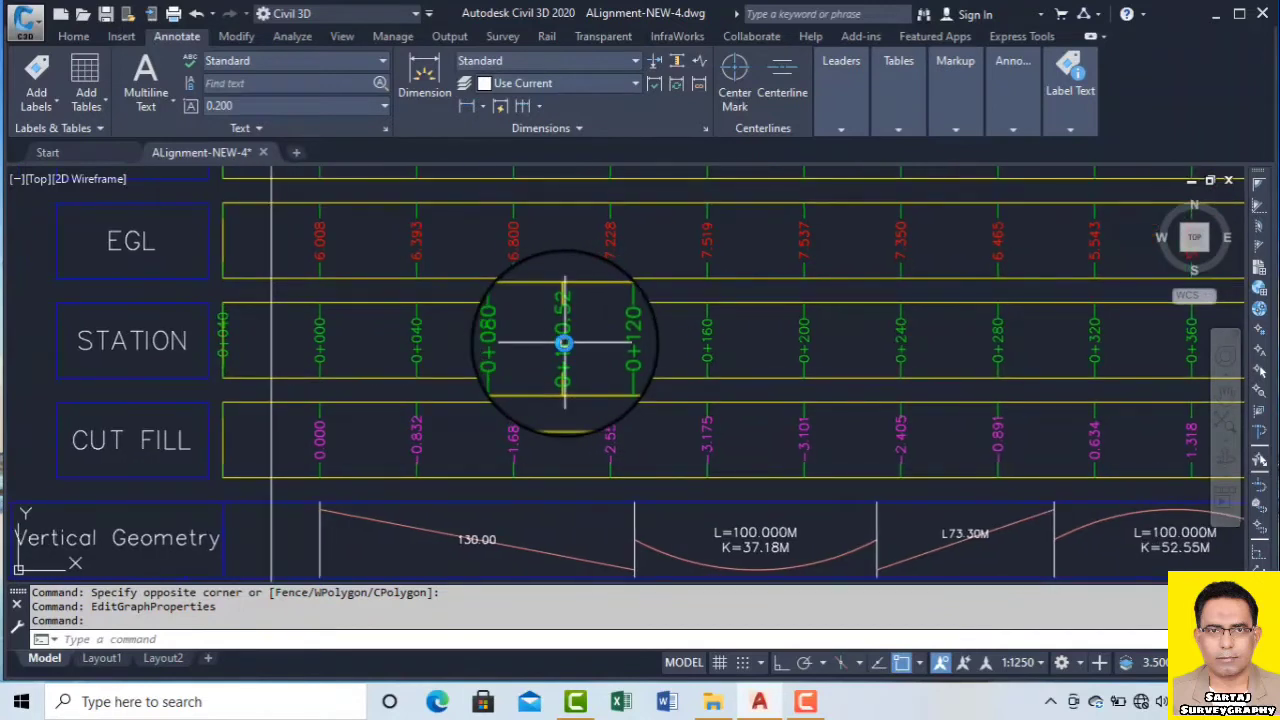
scroll(563, 340, "up", 2)
scroll(566, 340, "down", 2)
scroll(575, 389, "up", 4)
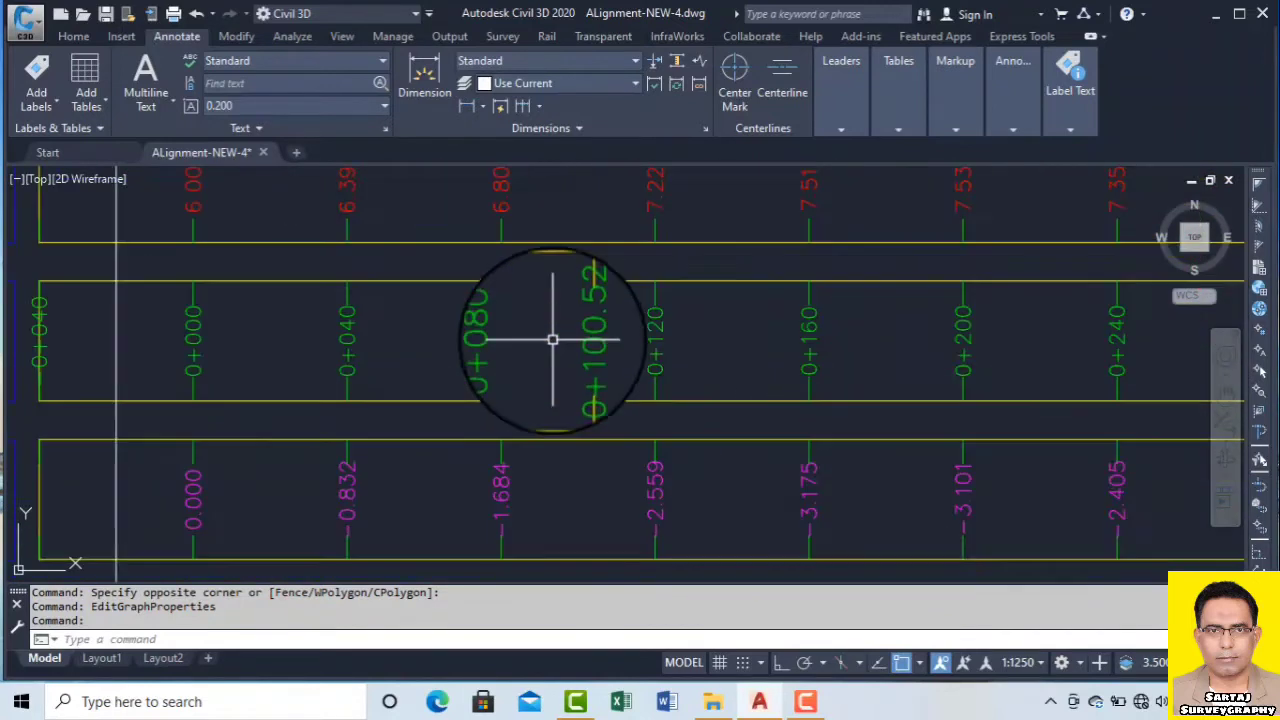
scroll(575, 341, "down", 4)
scroll(591, 343, "up", 6)
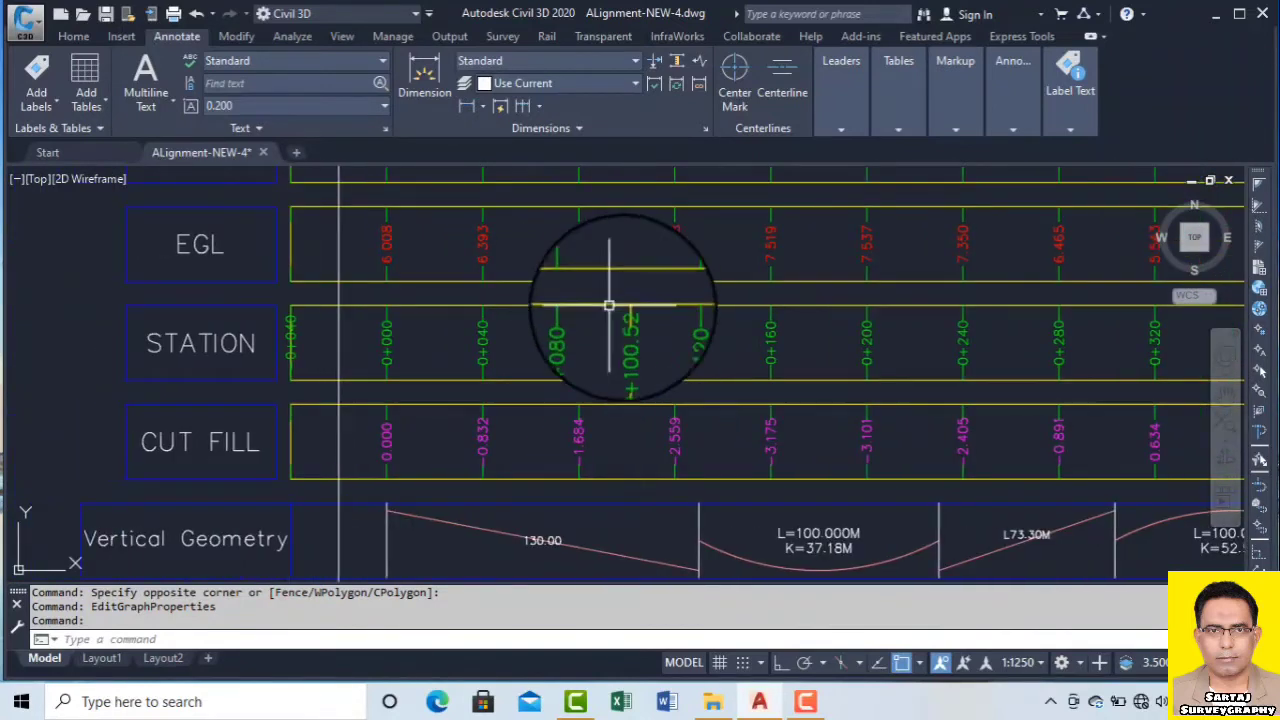
scroll(626, 320, "down", 4)
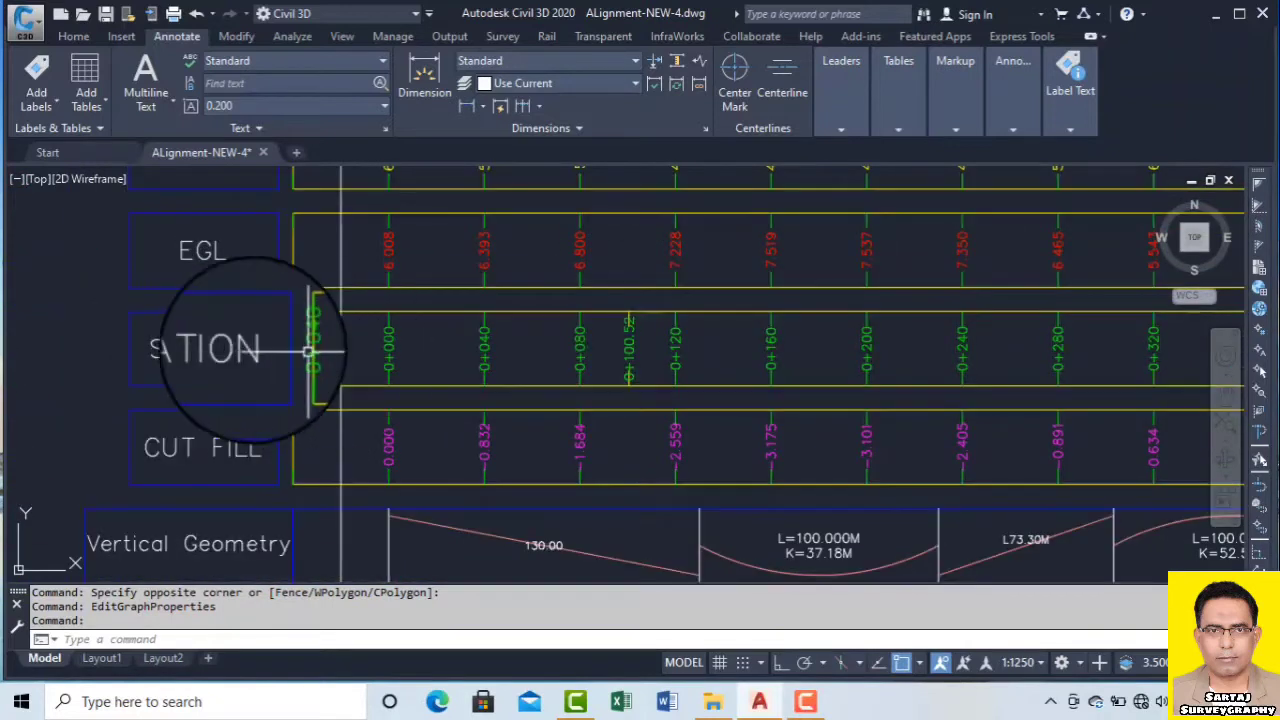
scroll(237, 348, "down", 3)
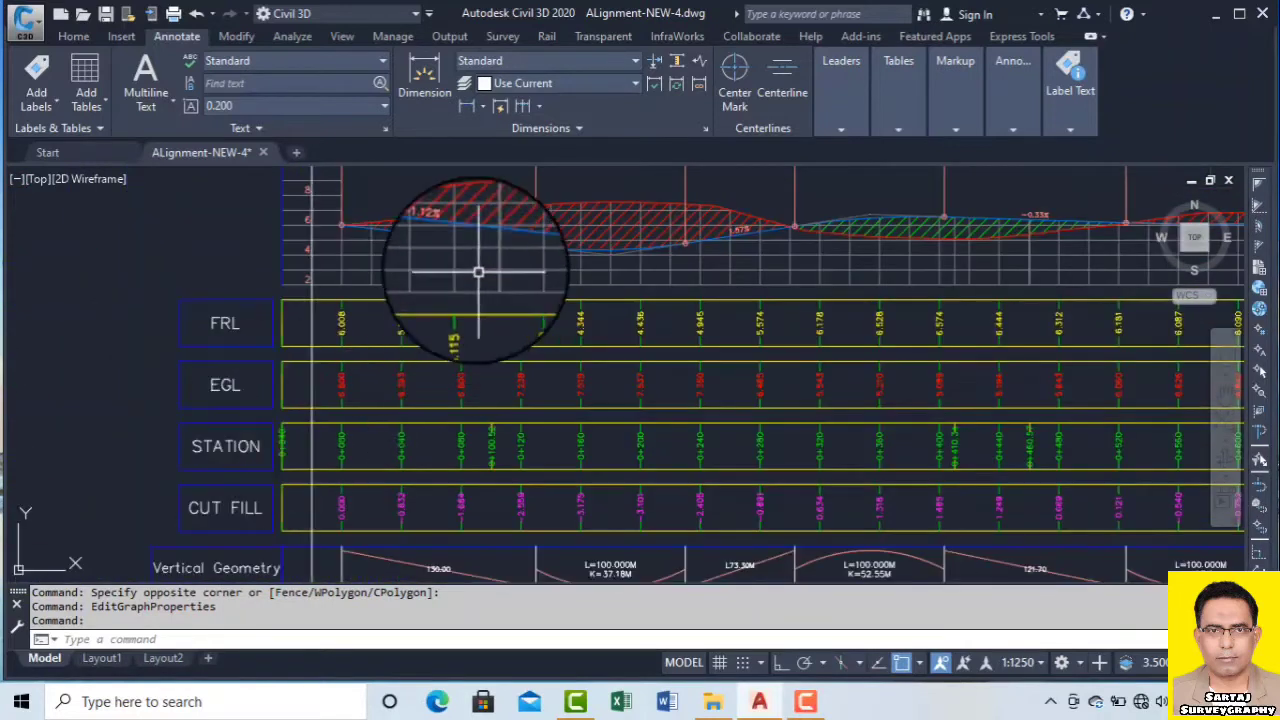
Reopen the STATION band's style for editing from the profile view's band properties.
left_click(403, 285)
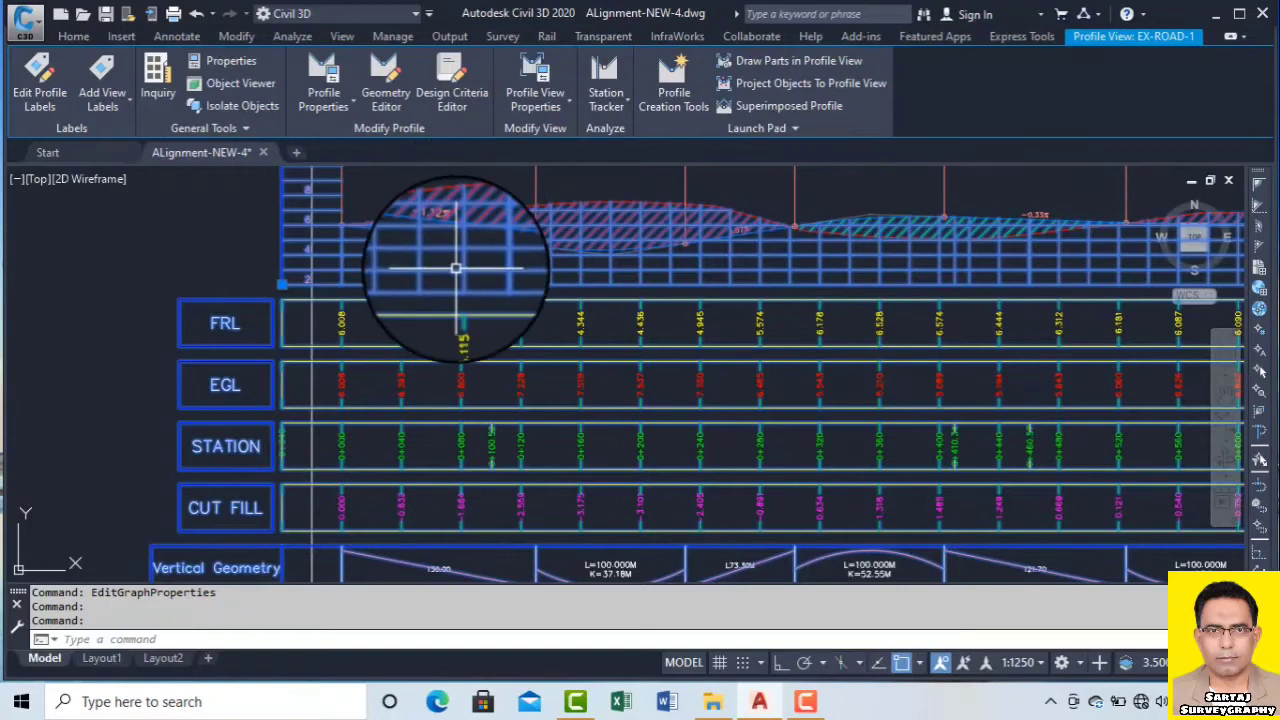
right_click(457, 266)
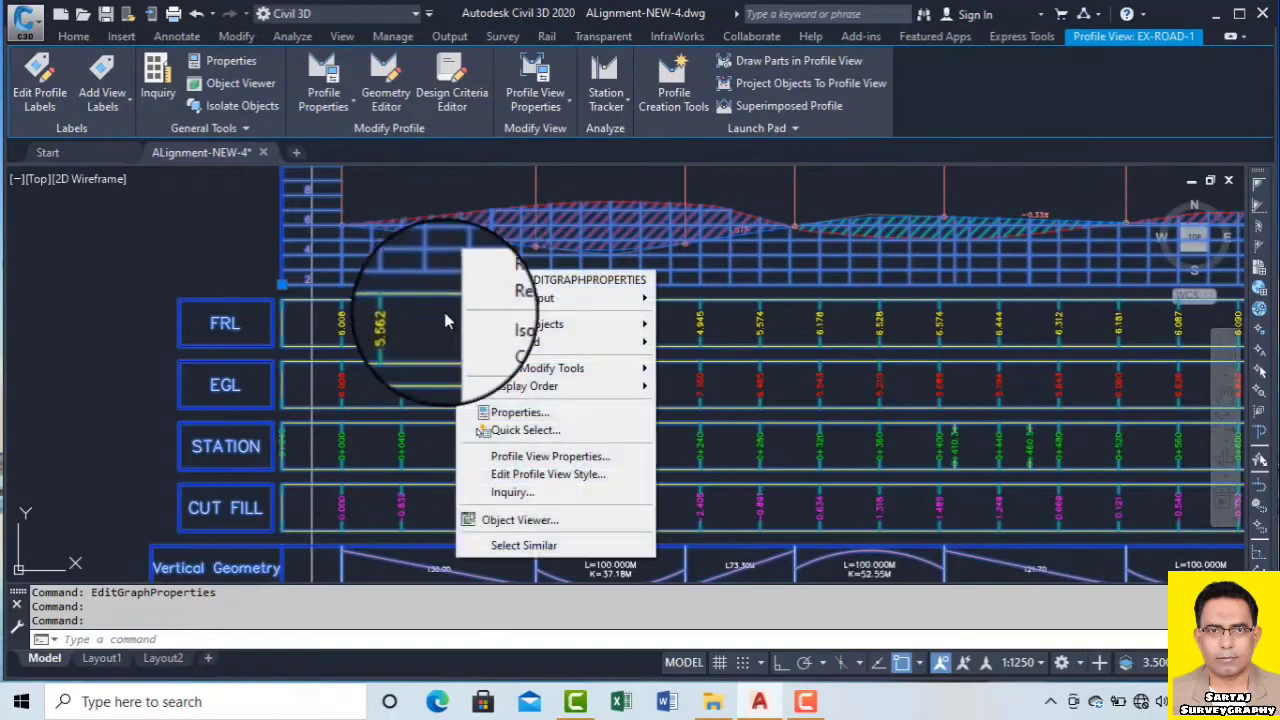
left_click(598, 458)
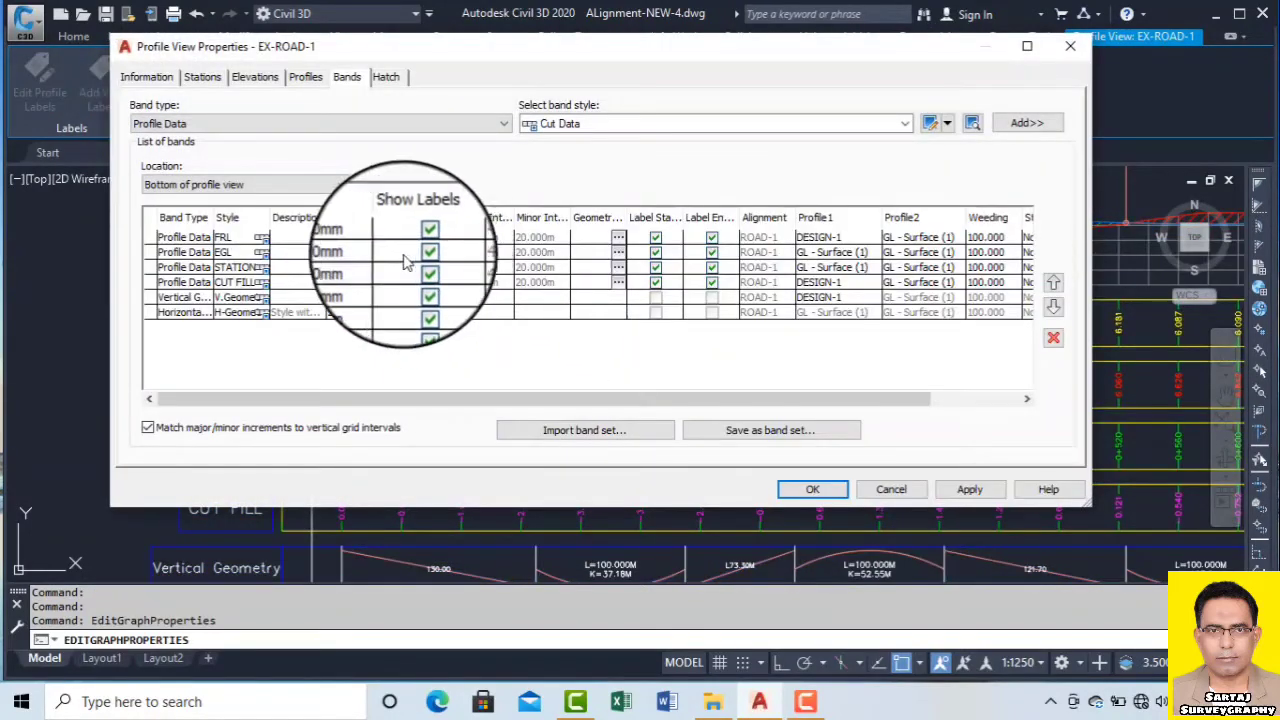
left_click(262, 268)
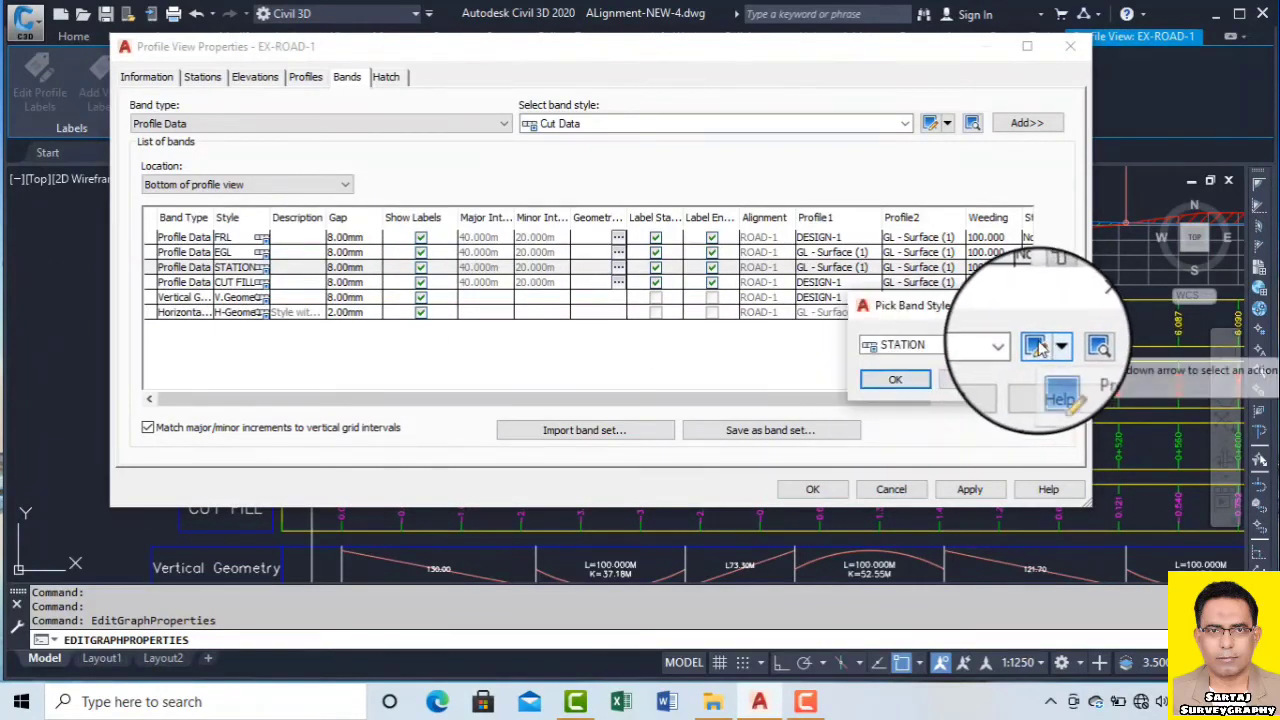
left_click(1036, 346)
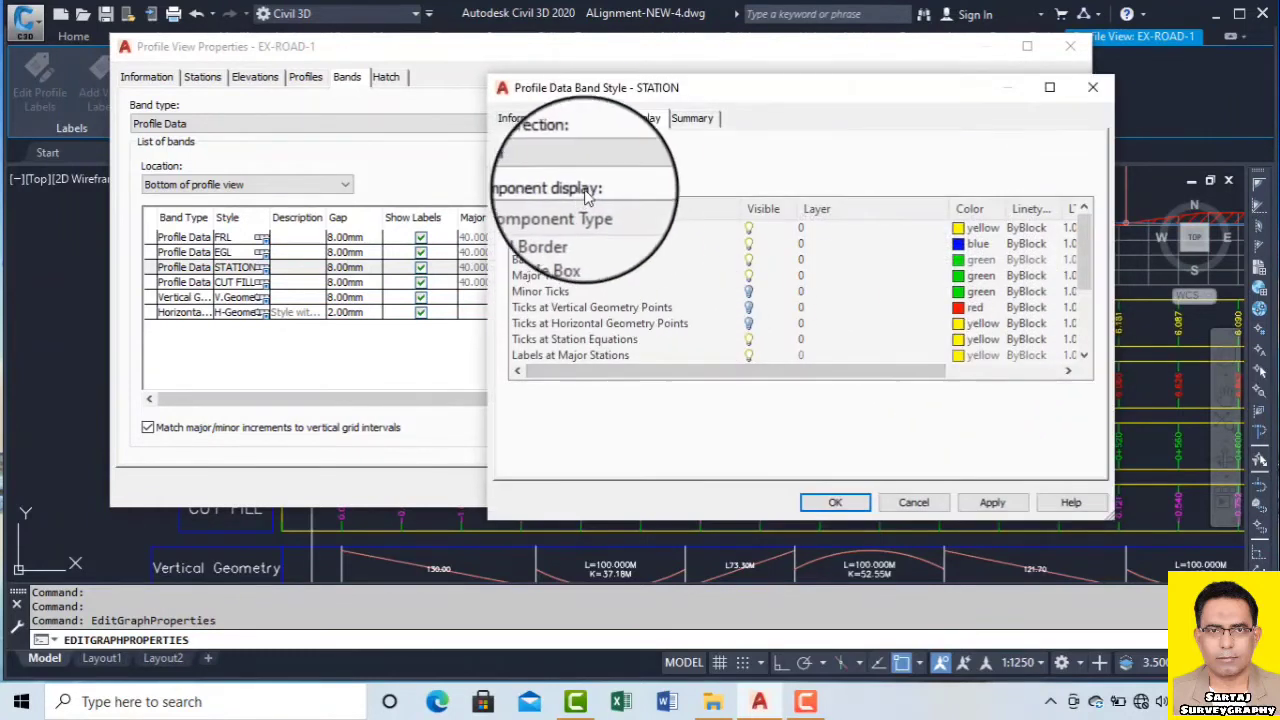
Set the STATION band height to 40 mm, apply it to the profile view and check the labels.
left_click(604, 122)
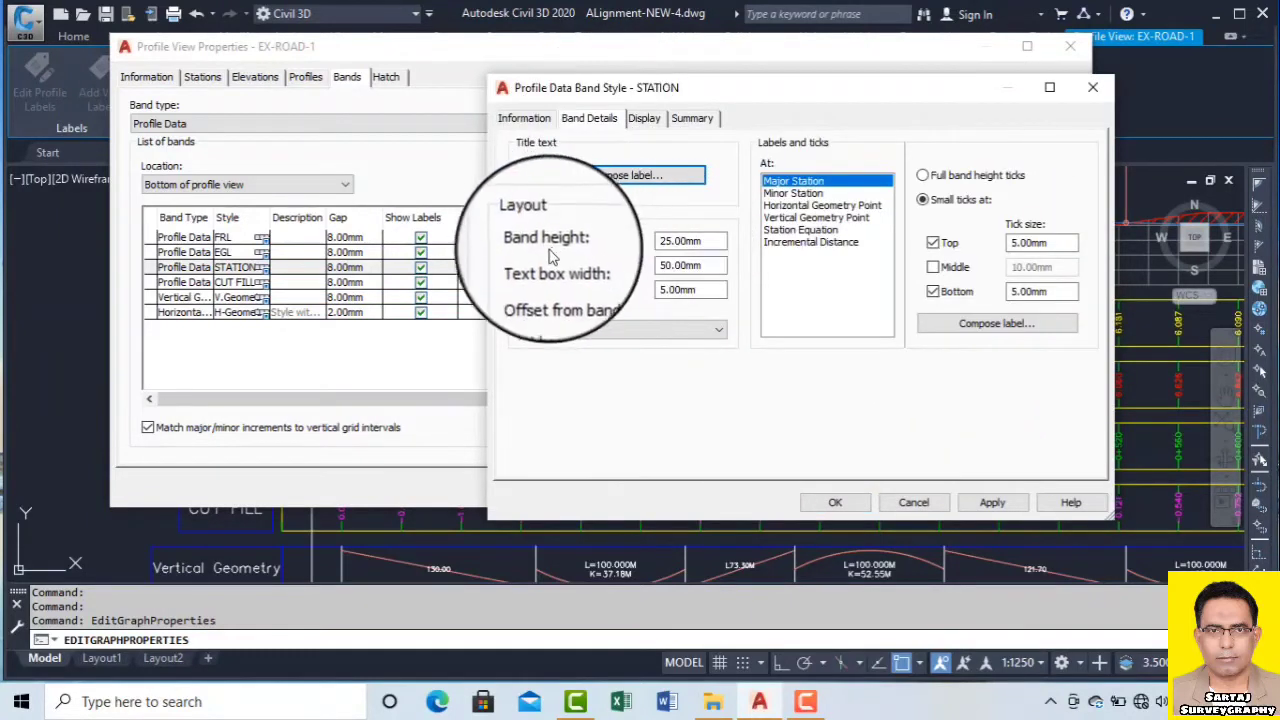
left_click_drag(711, 243, 639, 243)
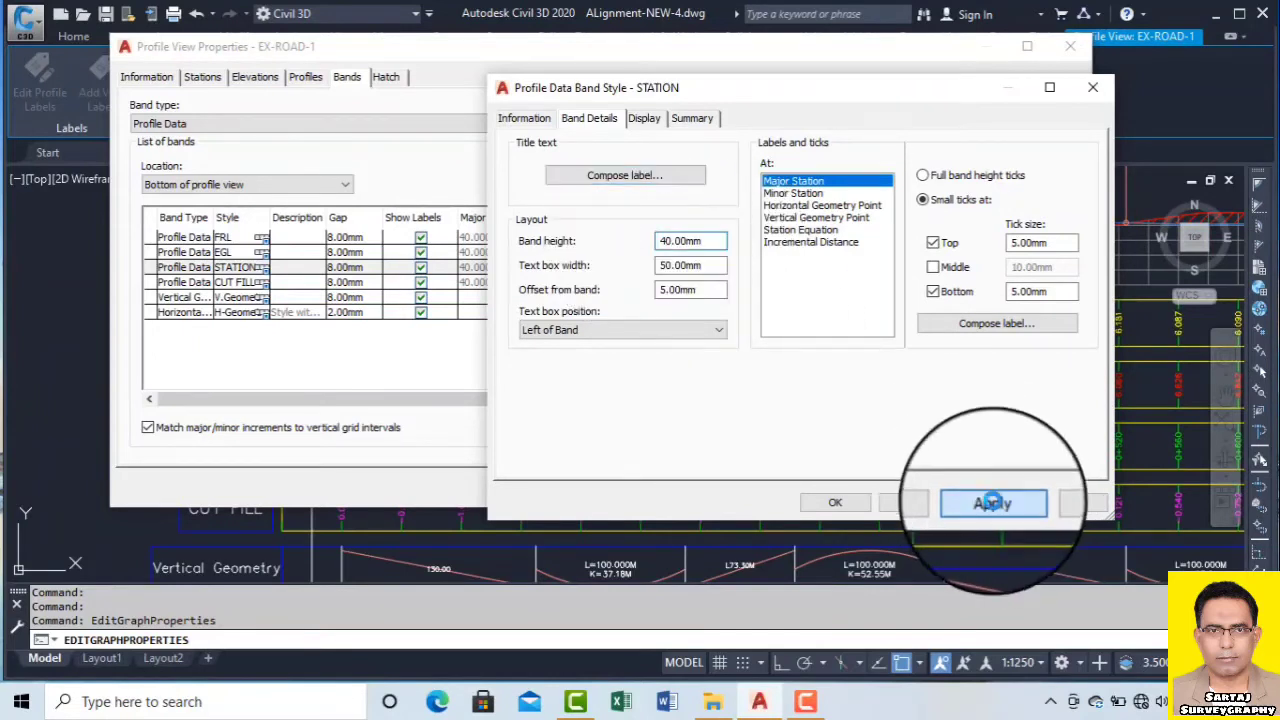
left_click(835, 502)
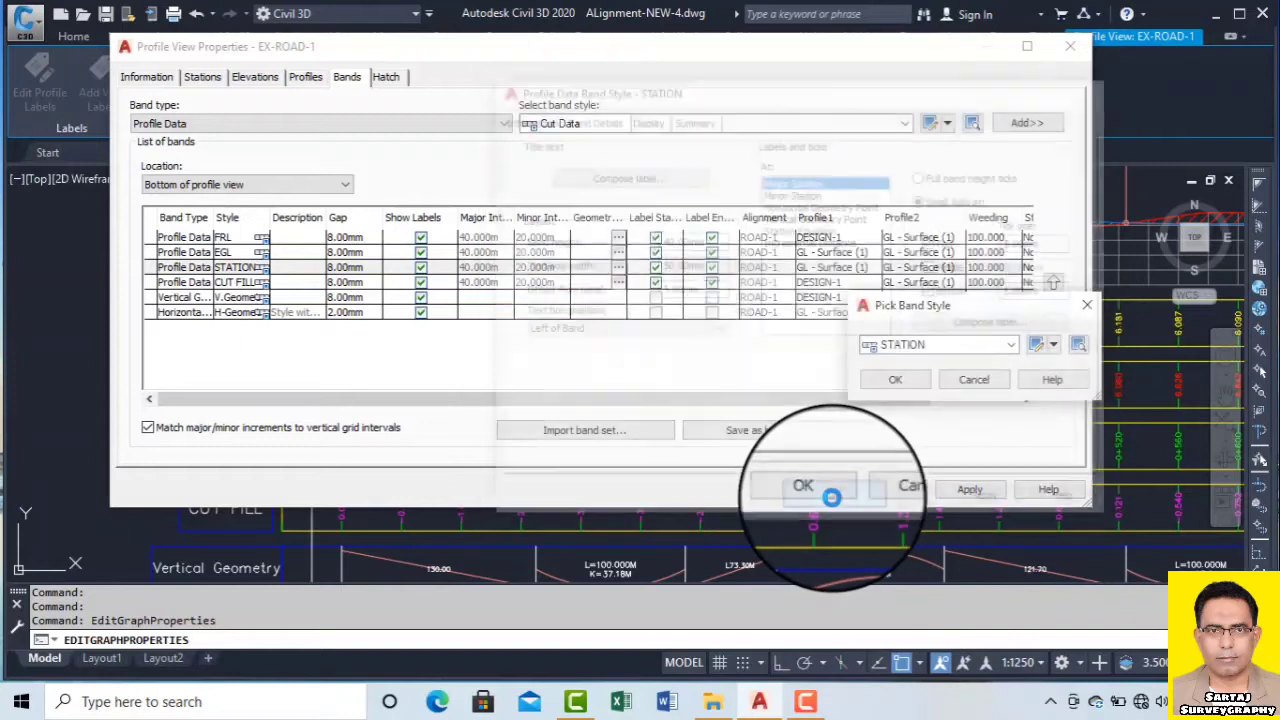
left_click(912, 396)
left_click(969, 489)
left_click(812, 489)
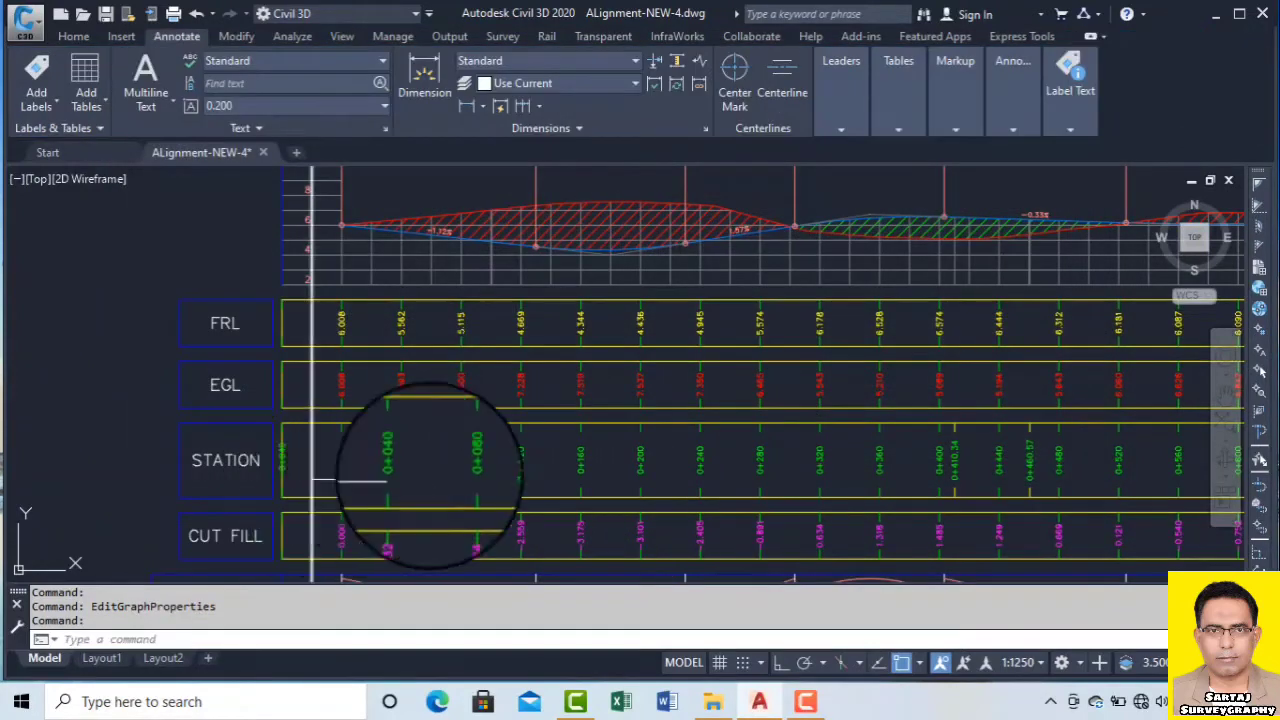
scroll(517, 455, "up", 4)
scroll(417, 423, "down", 4)
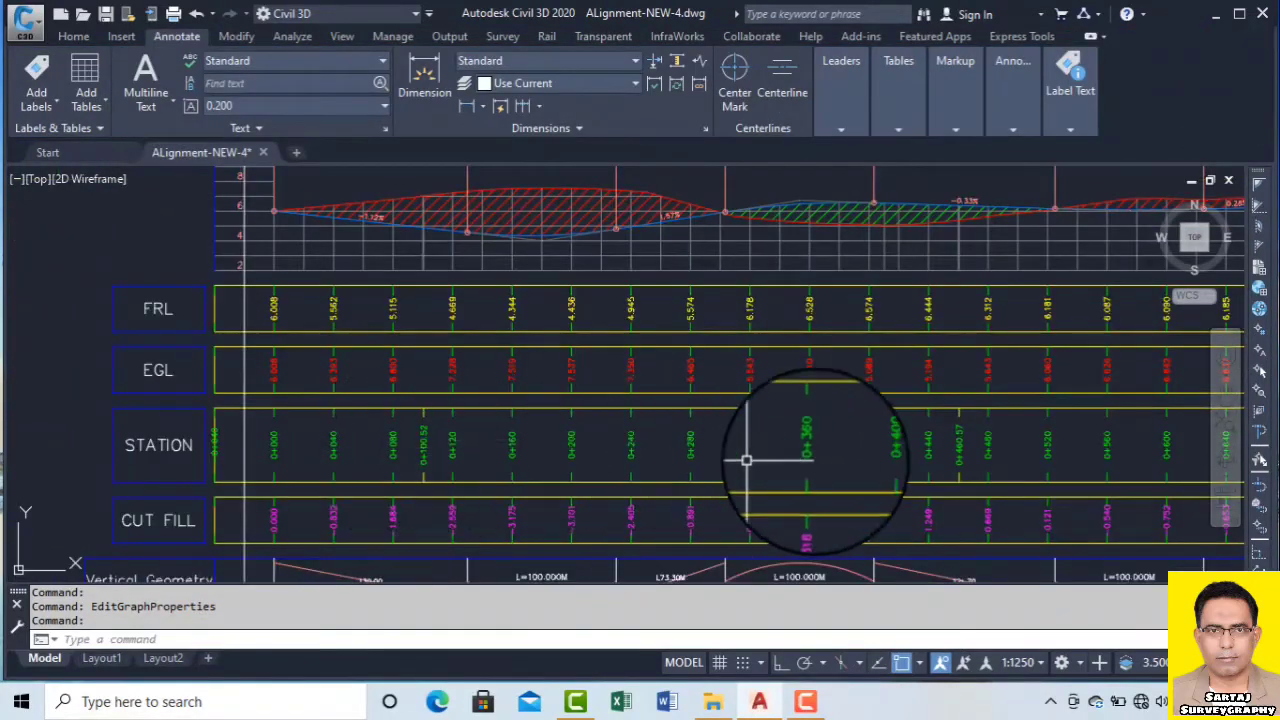
Open the Station Equation label of the STATION band style for composing from the profile view's band properties.
scroll(746, 460, "up", 3)
scroll(880, 365, "down", 1)
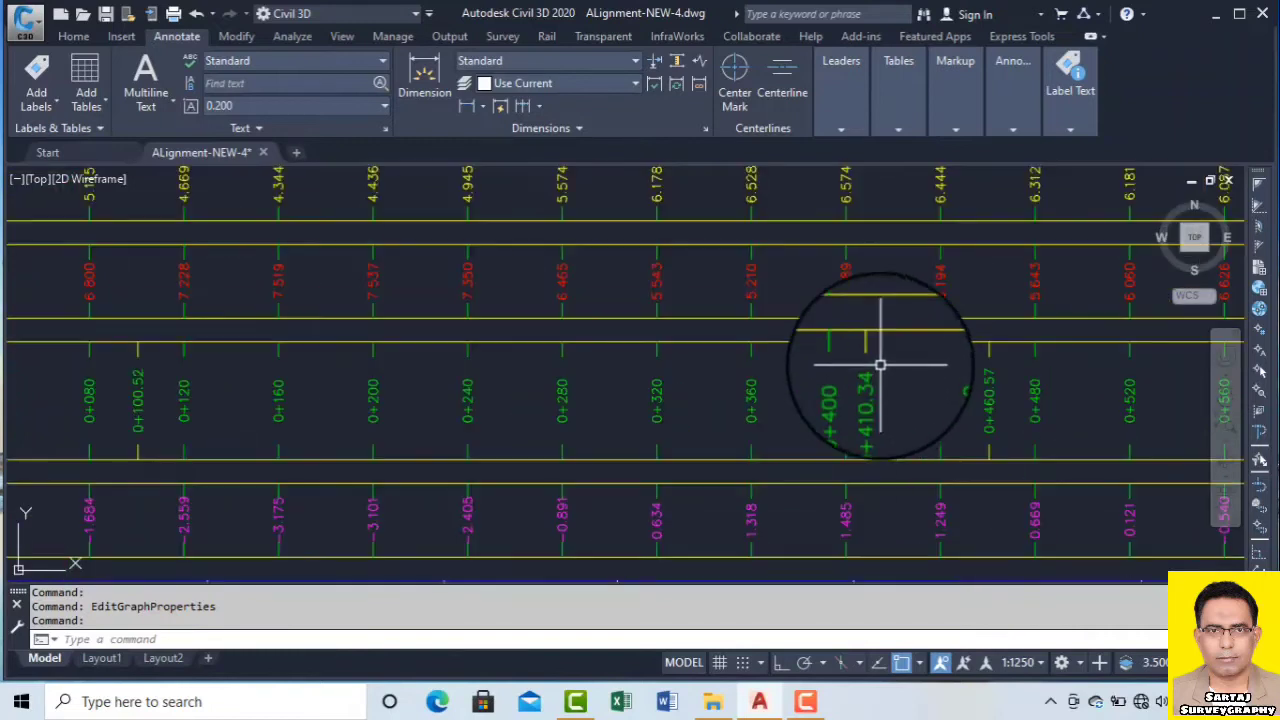
scroll(914, 371, "down", 2)
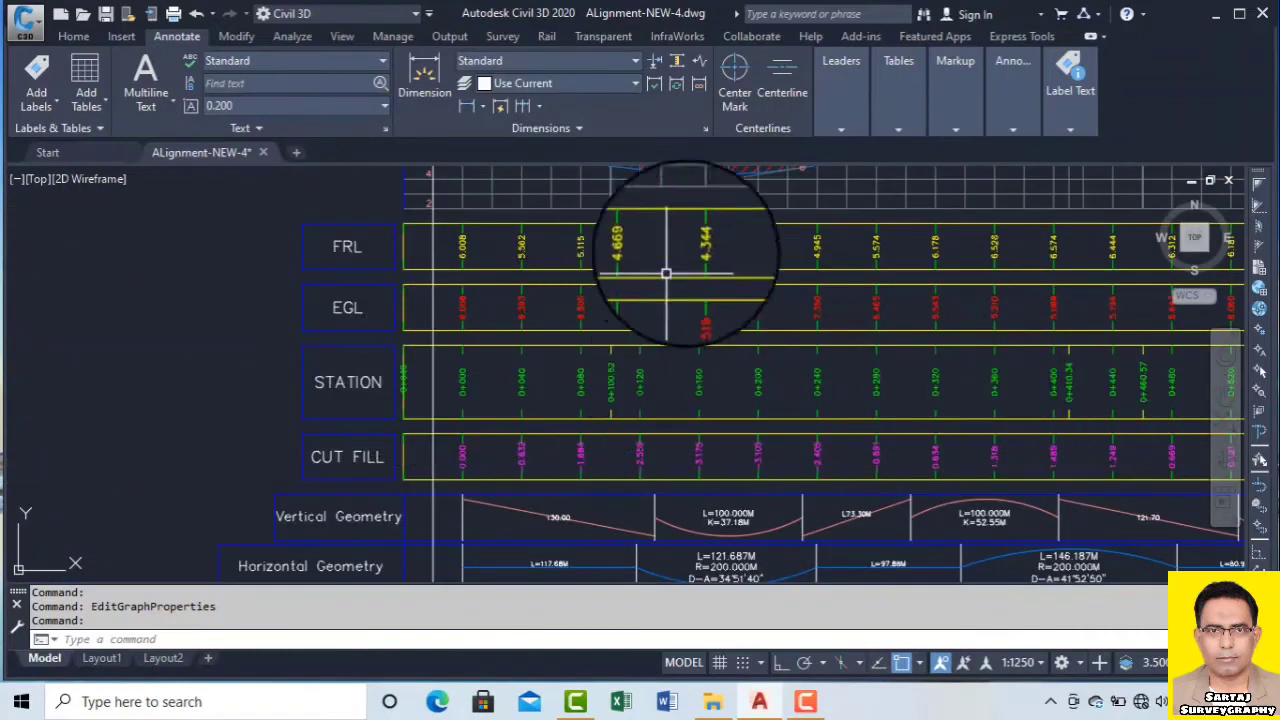
left_click(588, 200)
left_click(541, 195)
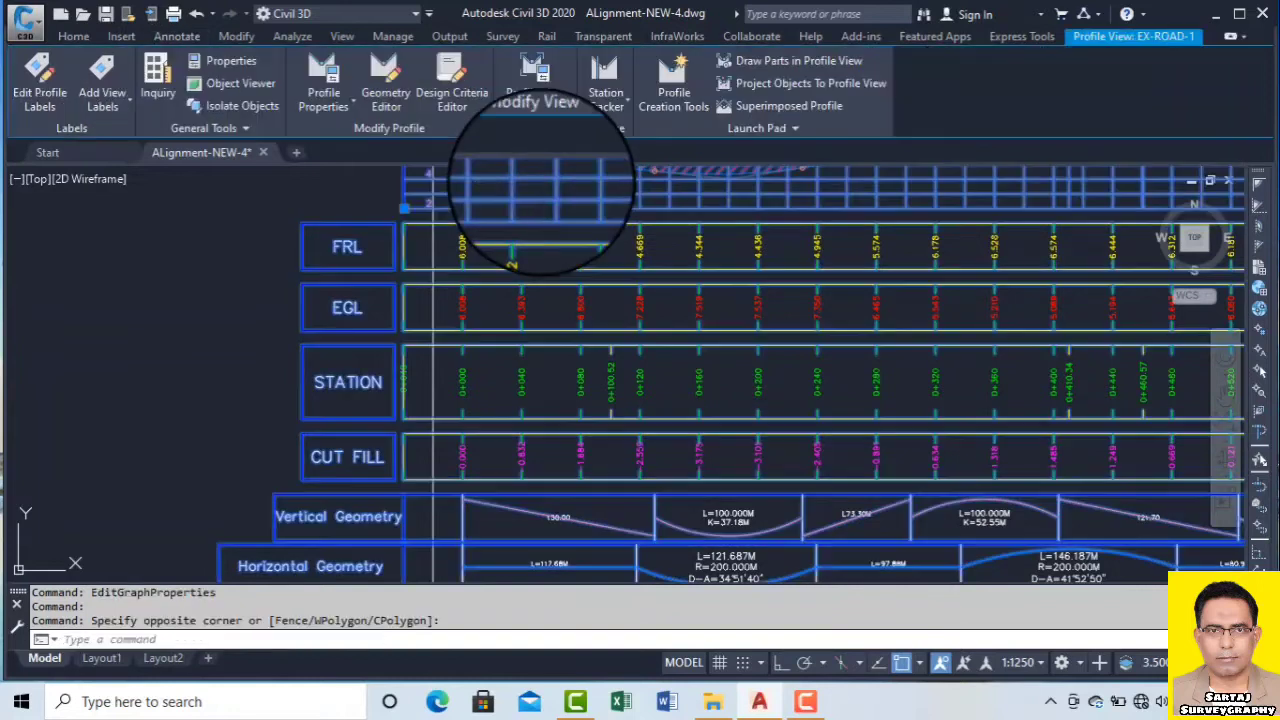
right_click(541, 195)
left_click(650, 365)
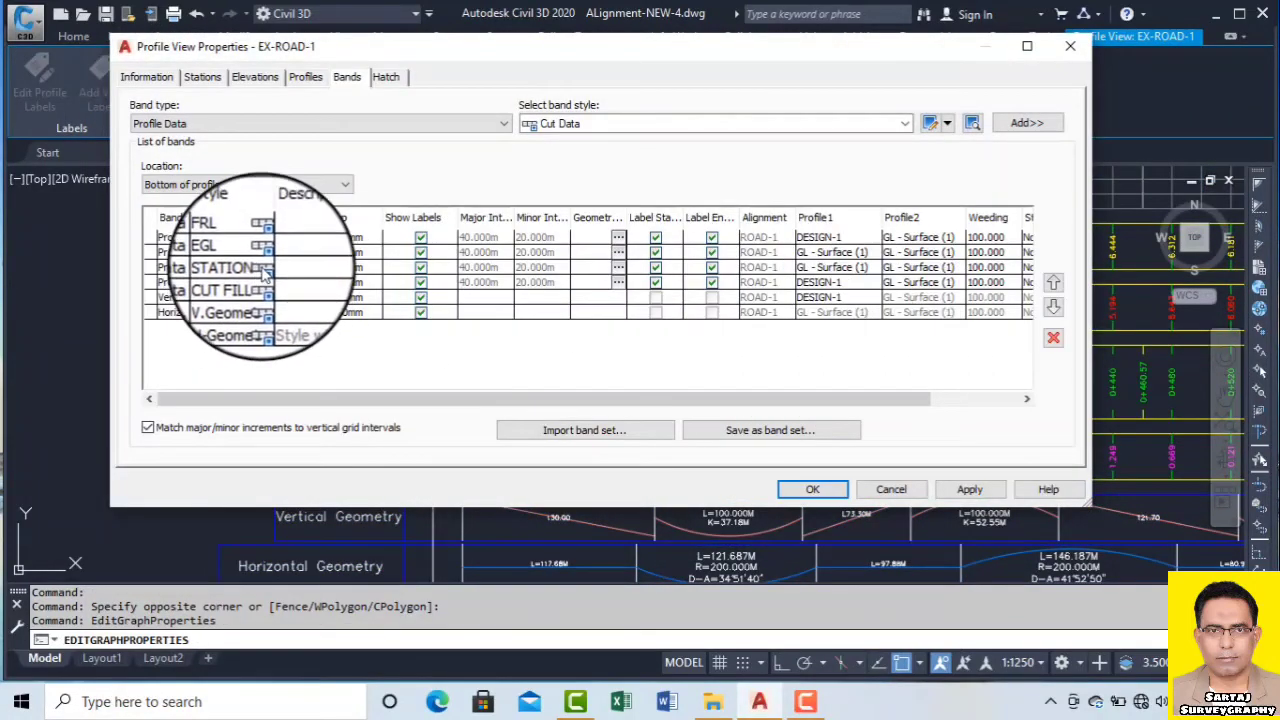
left_click(261, 267)
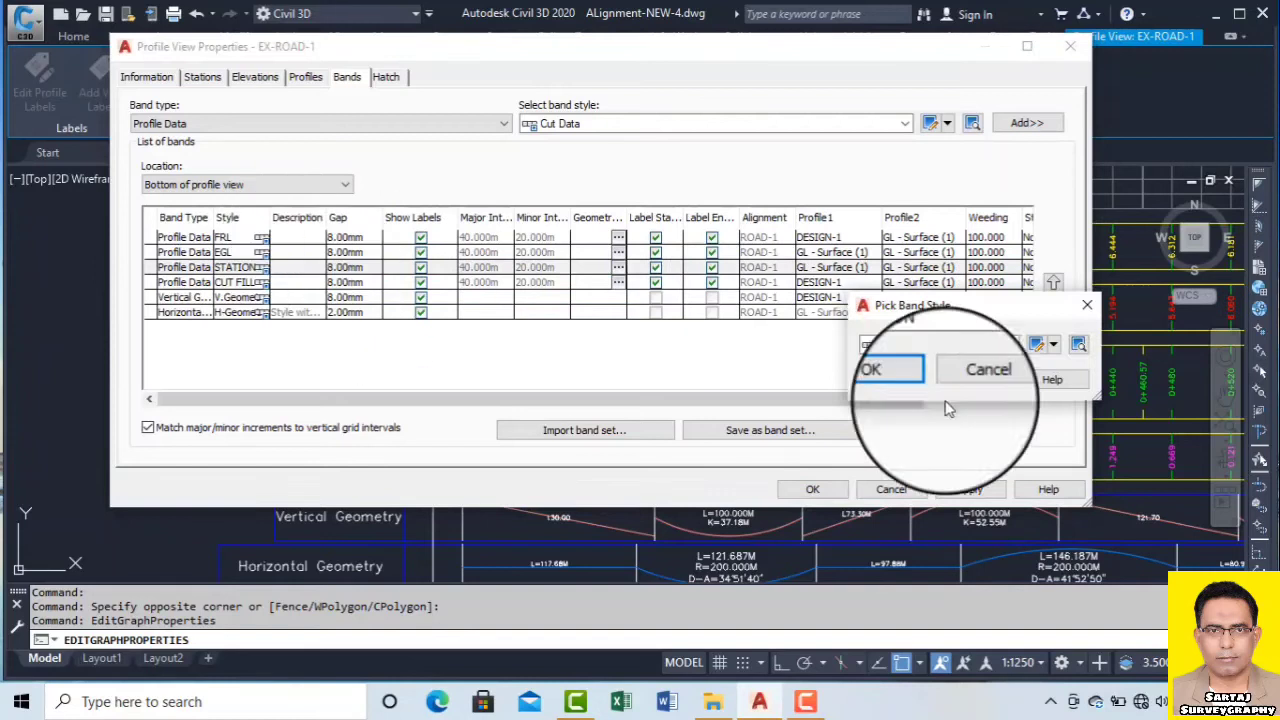
left_click(1036, 345)
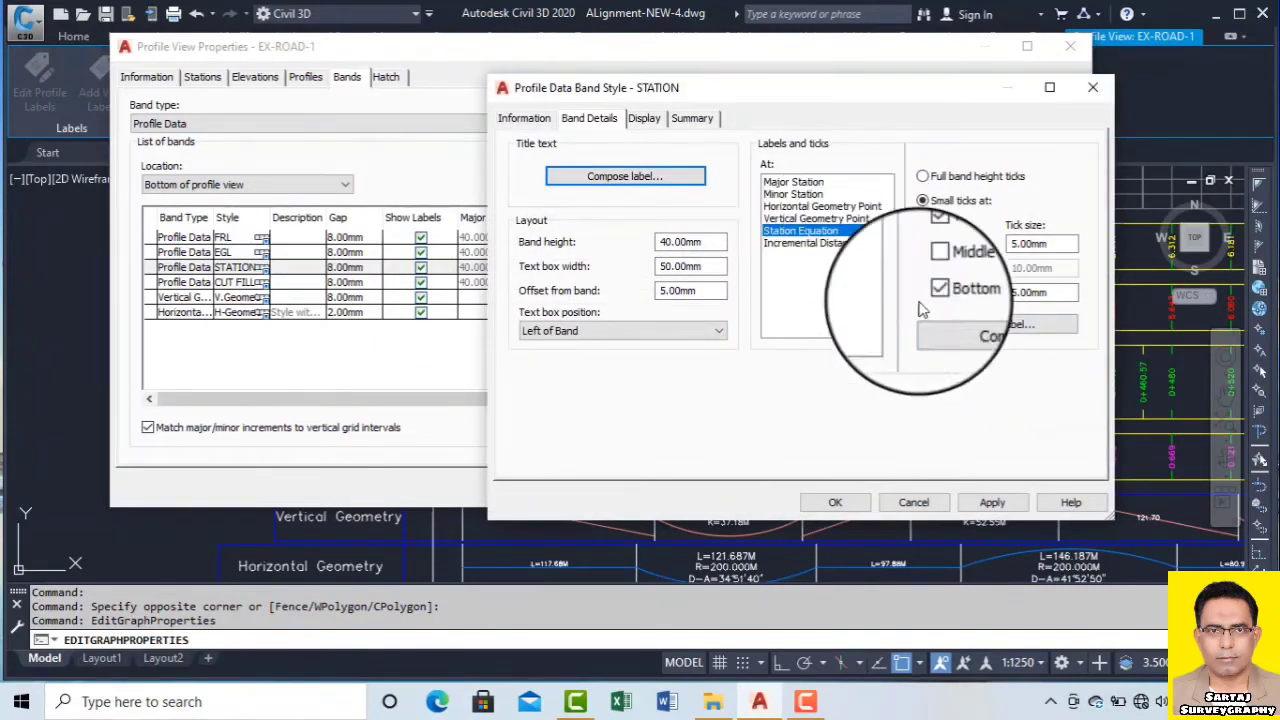
left_click(997, 323)
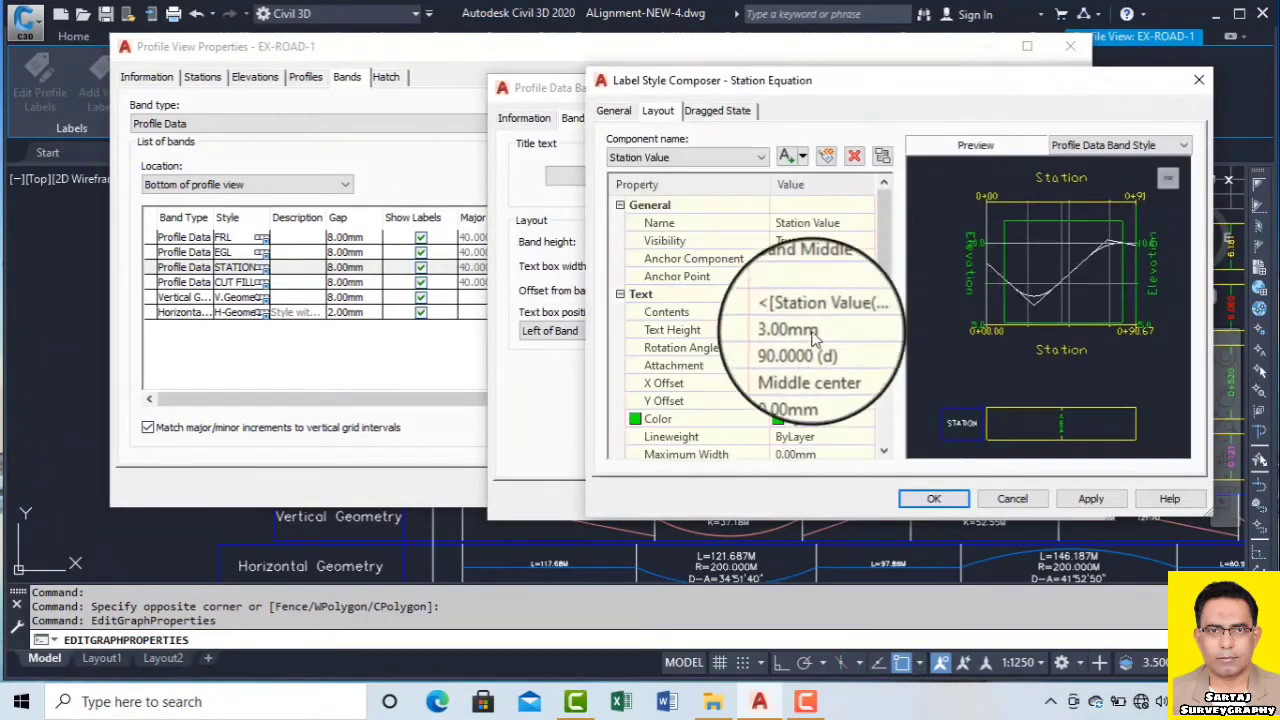
Set the Station Value precision to 0.001 in the STATION band's Station Equation label contents.
left_click(860, 316)
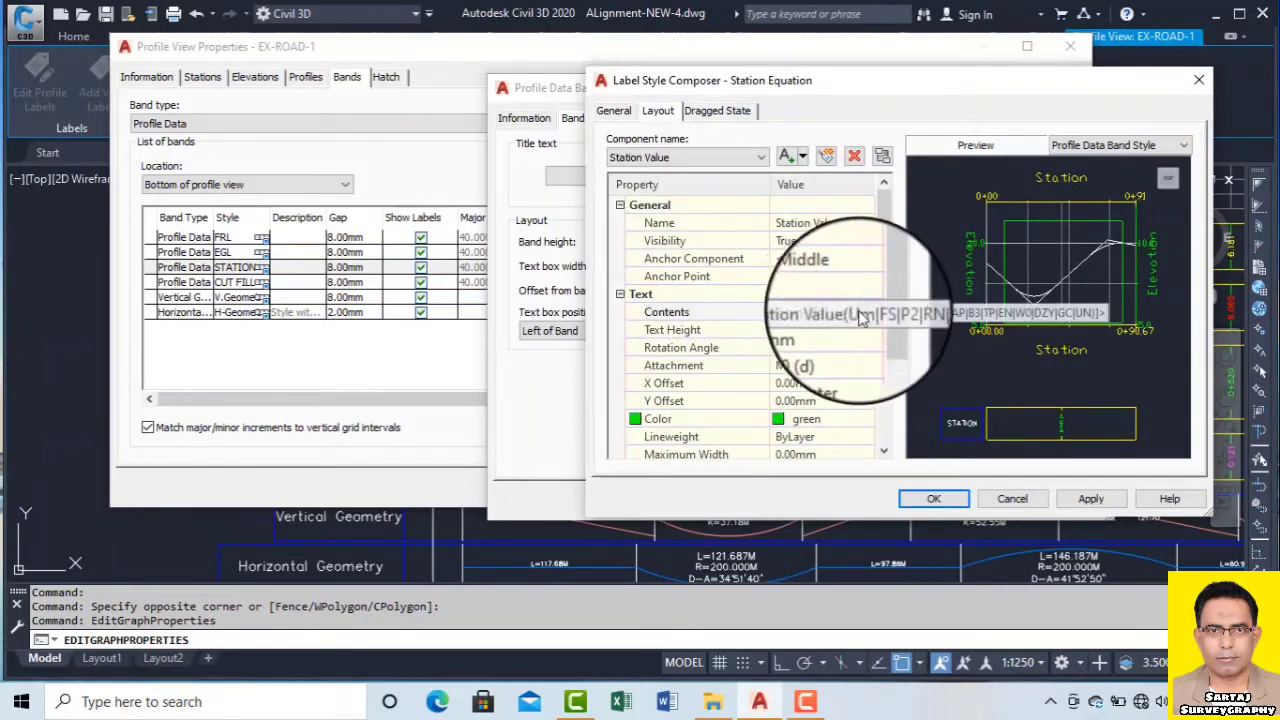
left_click(866, 315)
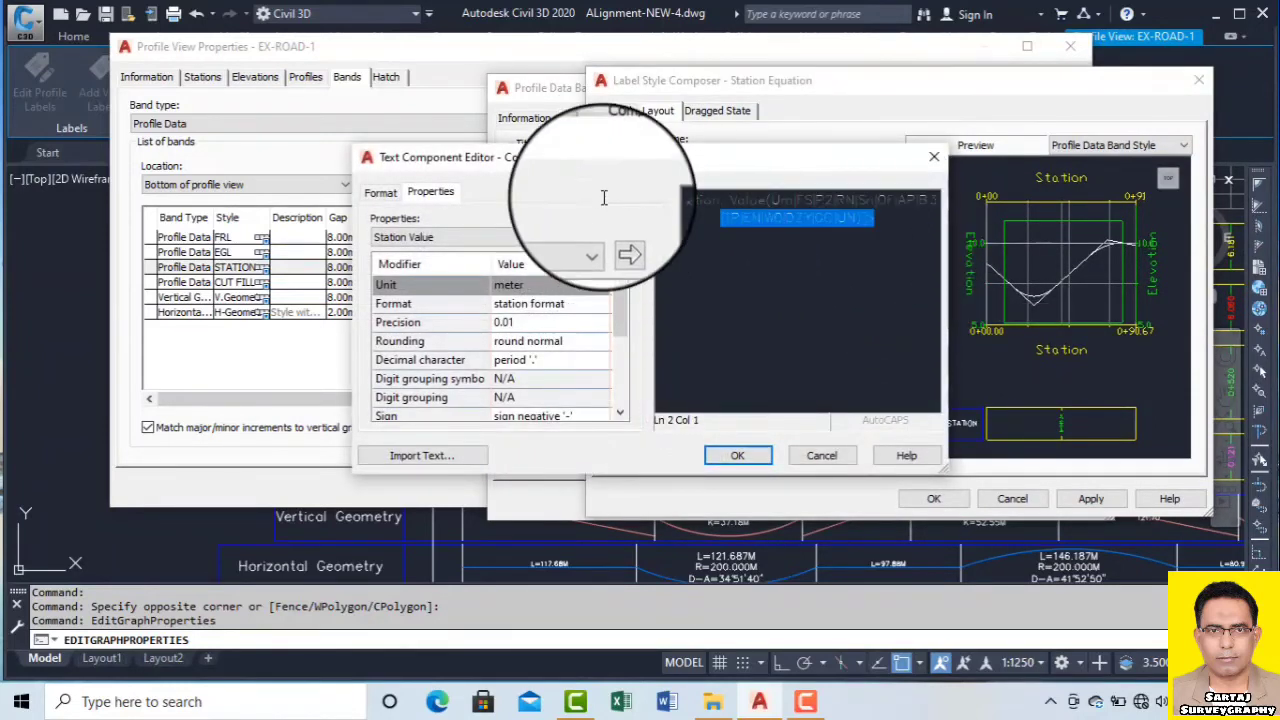
left_click(553, 323)
left_click(555, 323)
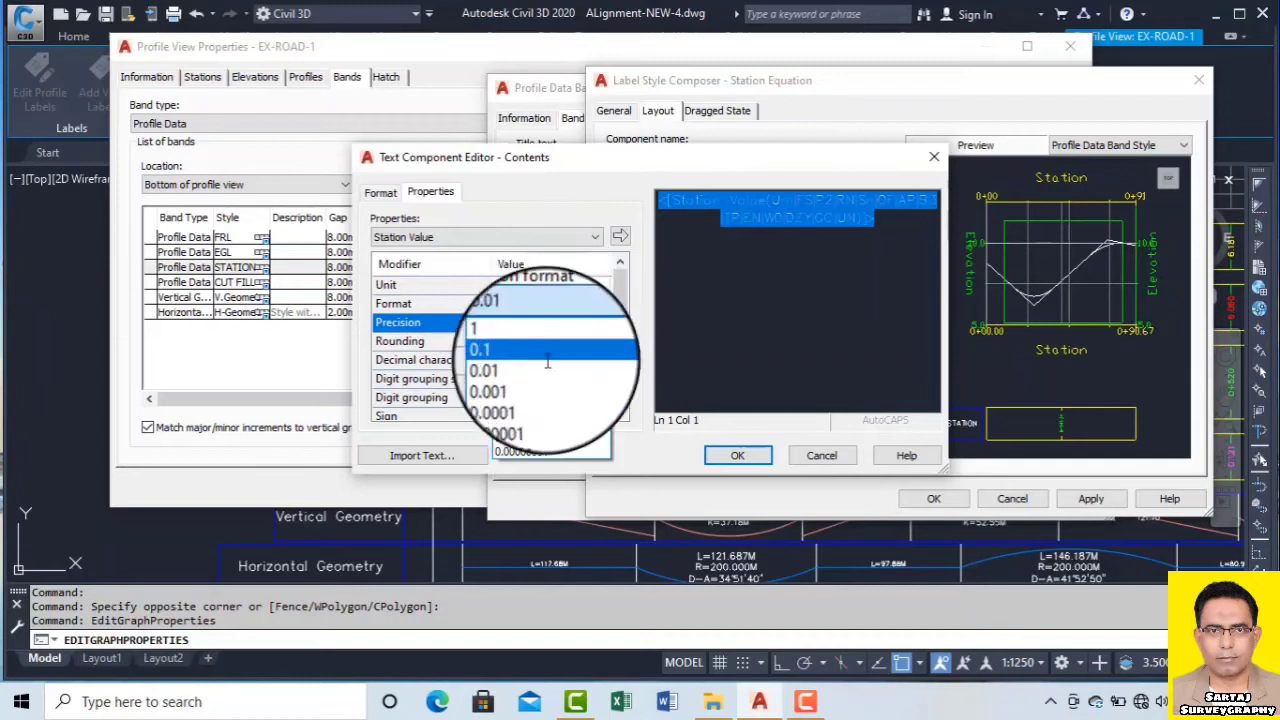
left_click(545, 381)
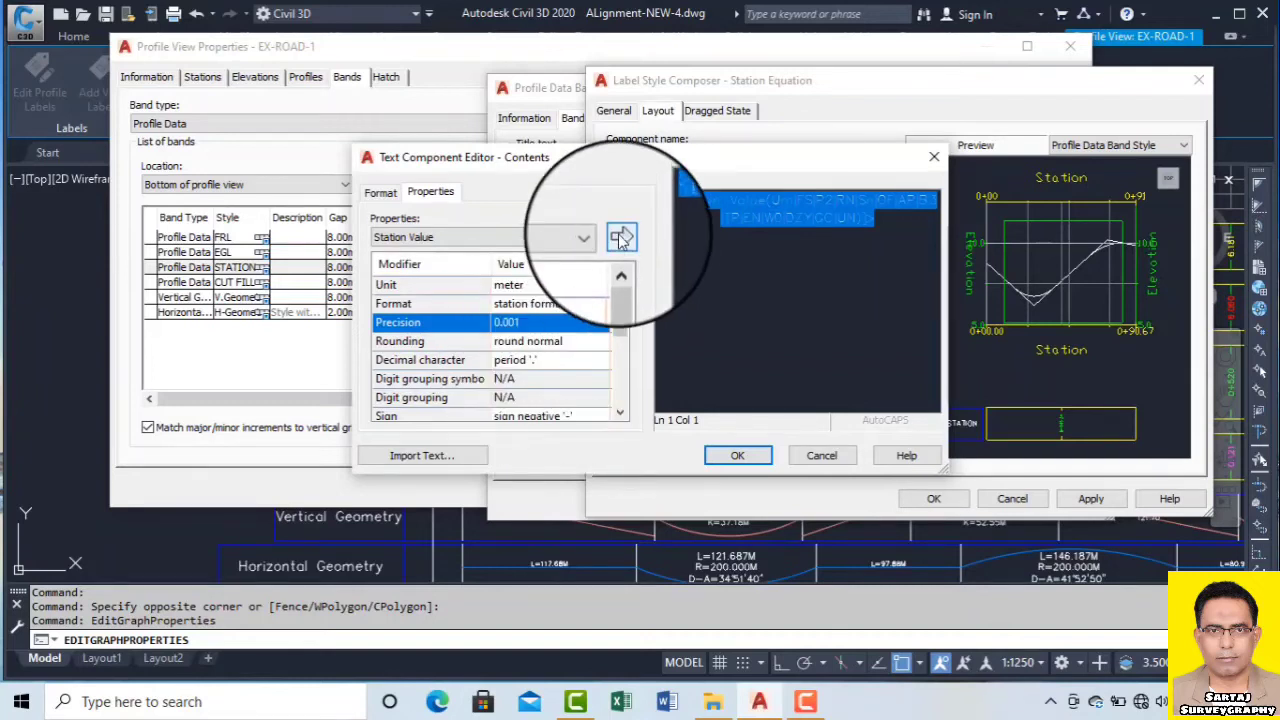
left_click(737, 455)
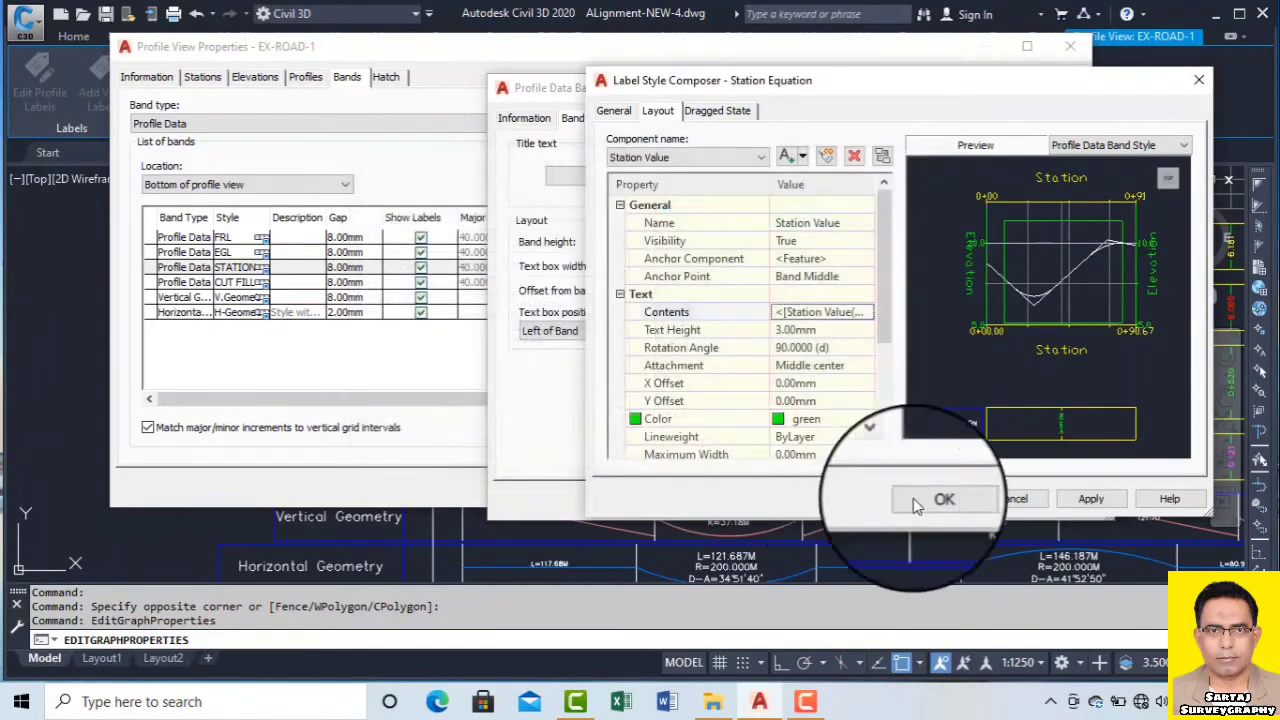
Save the Station Equation label and STATION band style, apply them to the profile view, and check the labels in the band.
left_click(1089, 498)
left_click(933, 498)
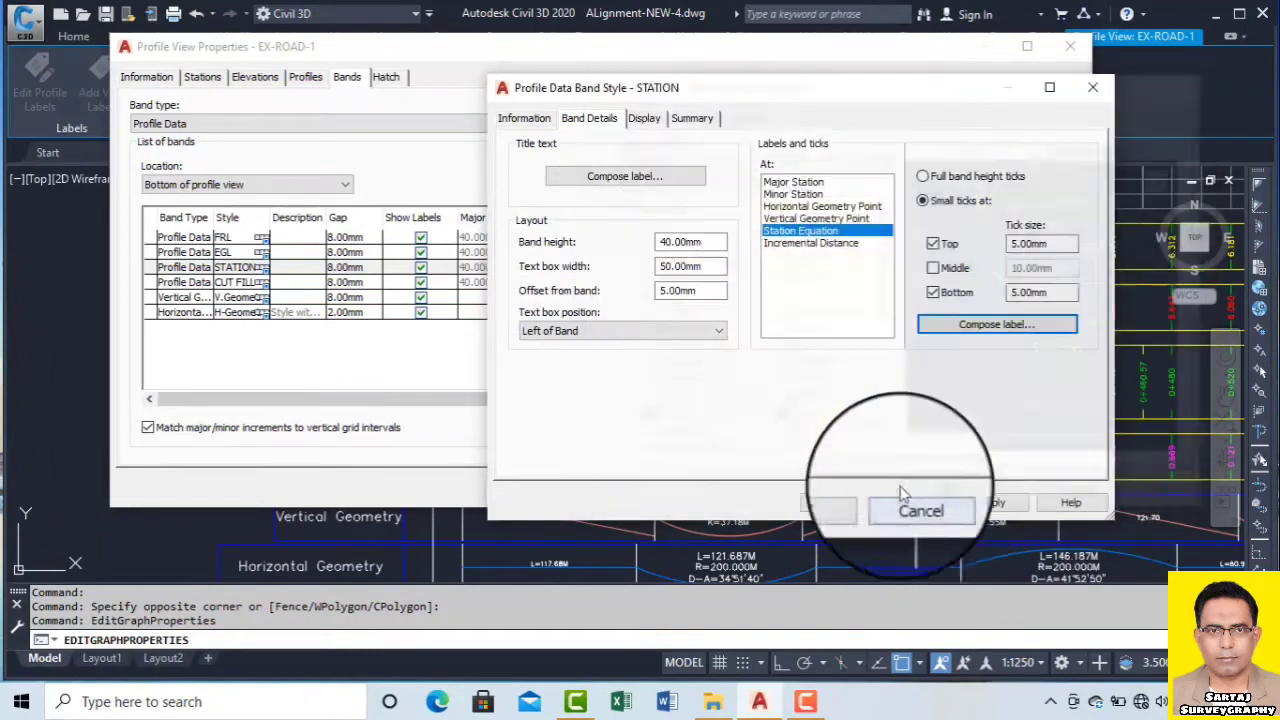
left_click(835, 502)
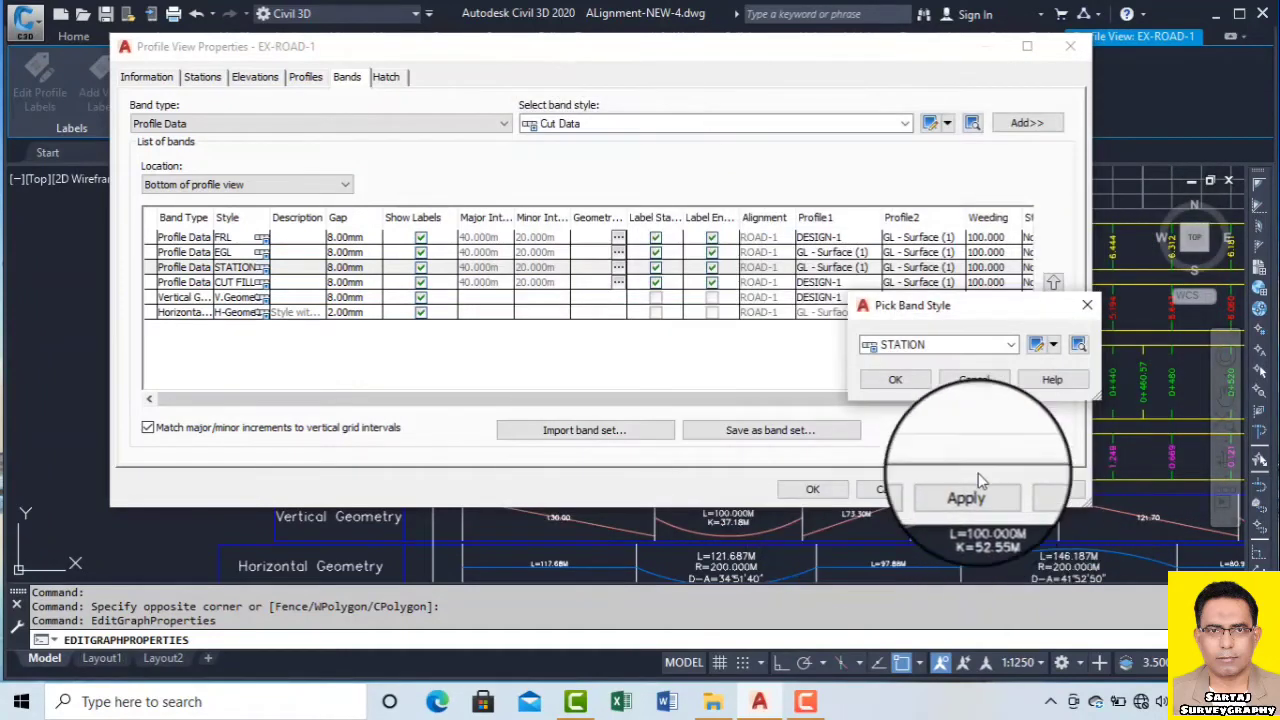
left_click(894, 380)
left_click(952, 492)
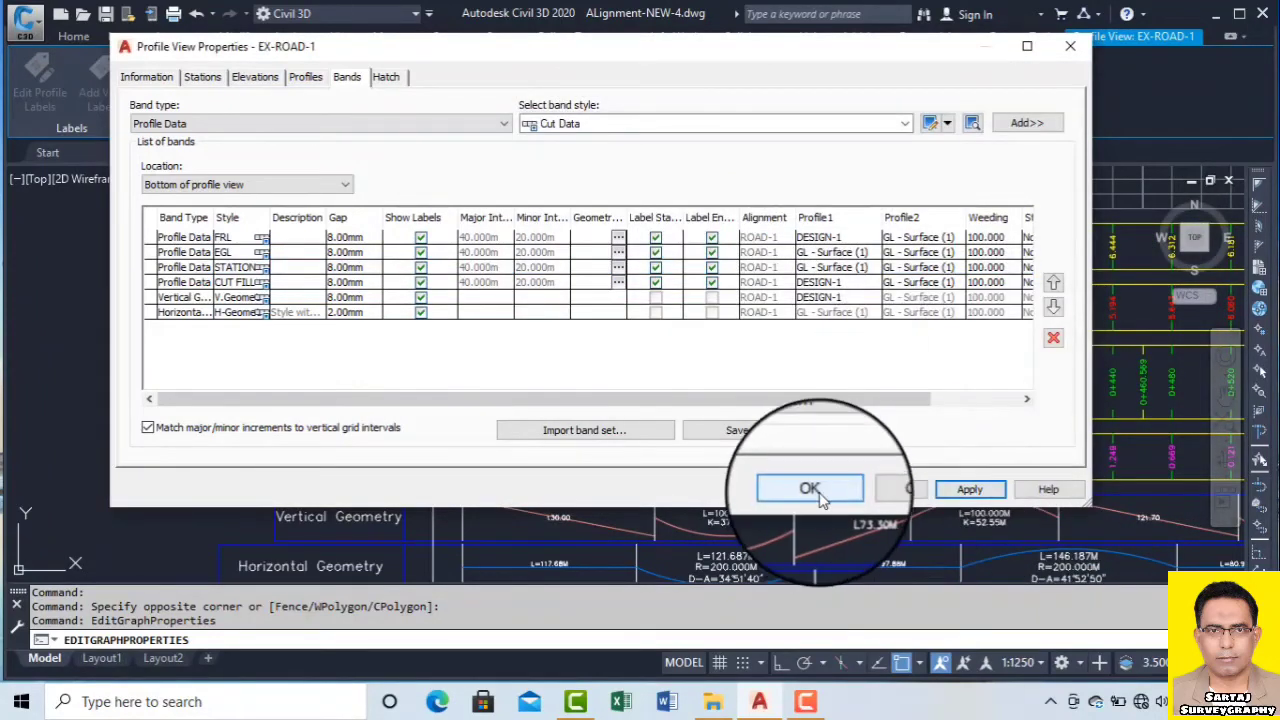
left_click(812, 489)
scroll(605, 374, "up", 6)
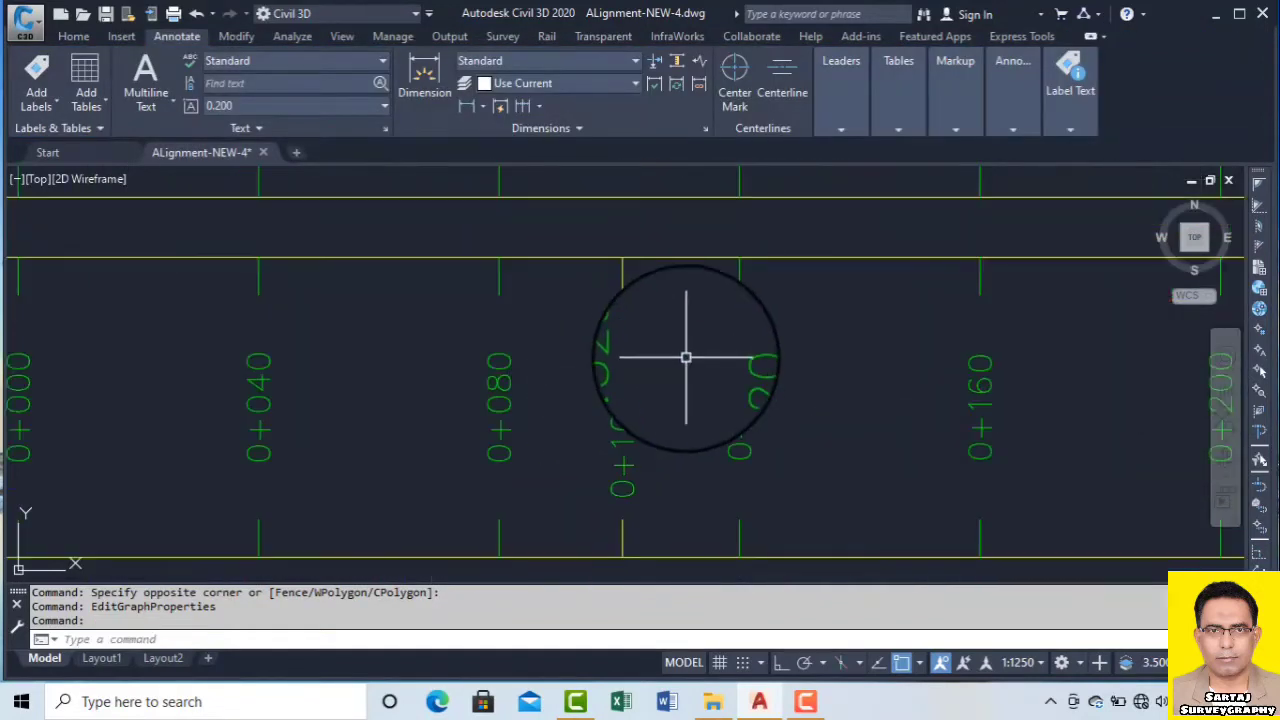
scroll(686, 357, "down", 5)
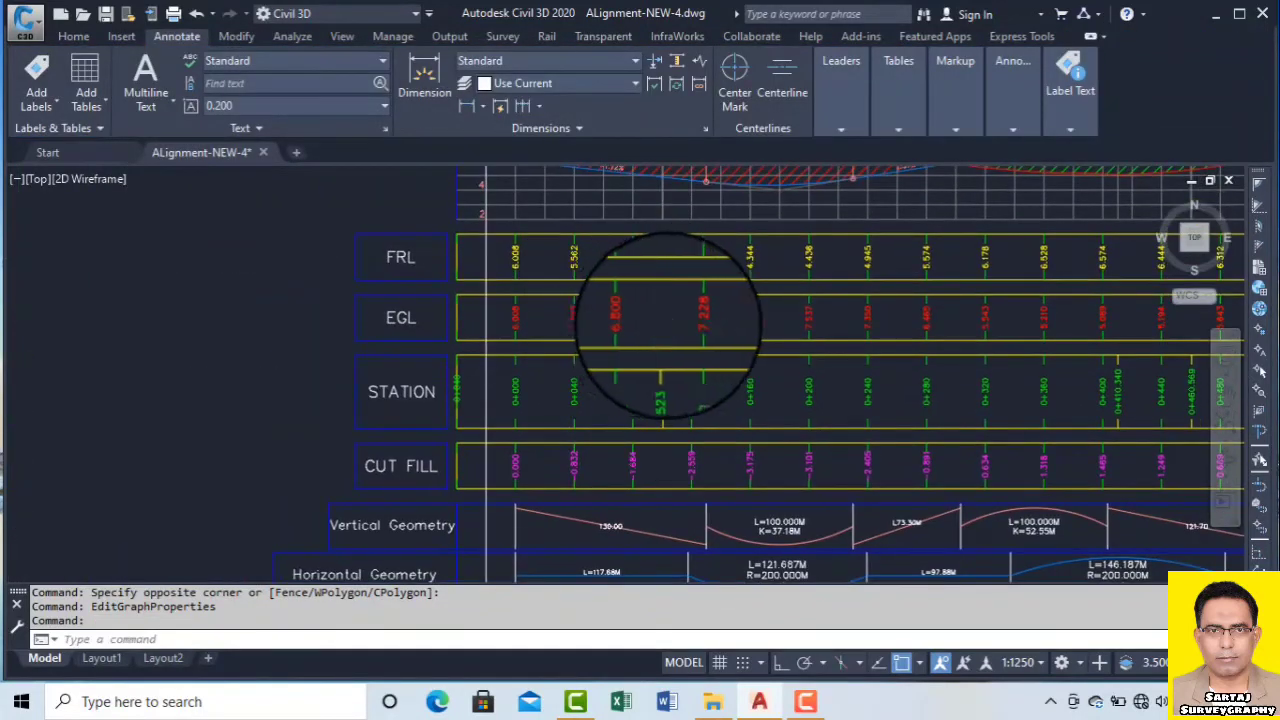
Open the FRL band's style for editing from the profile view's band properties and review its Major Station label layout.
scroll(669, 326, "up", 2)
middle_click_drag(671, 329, 686, 418)
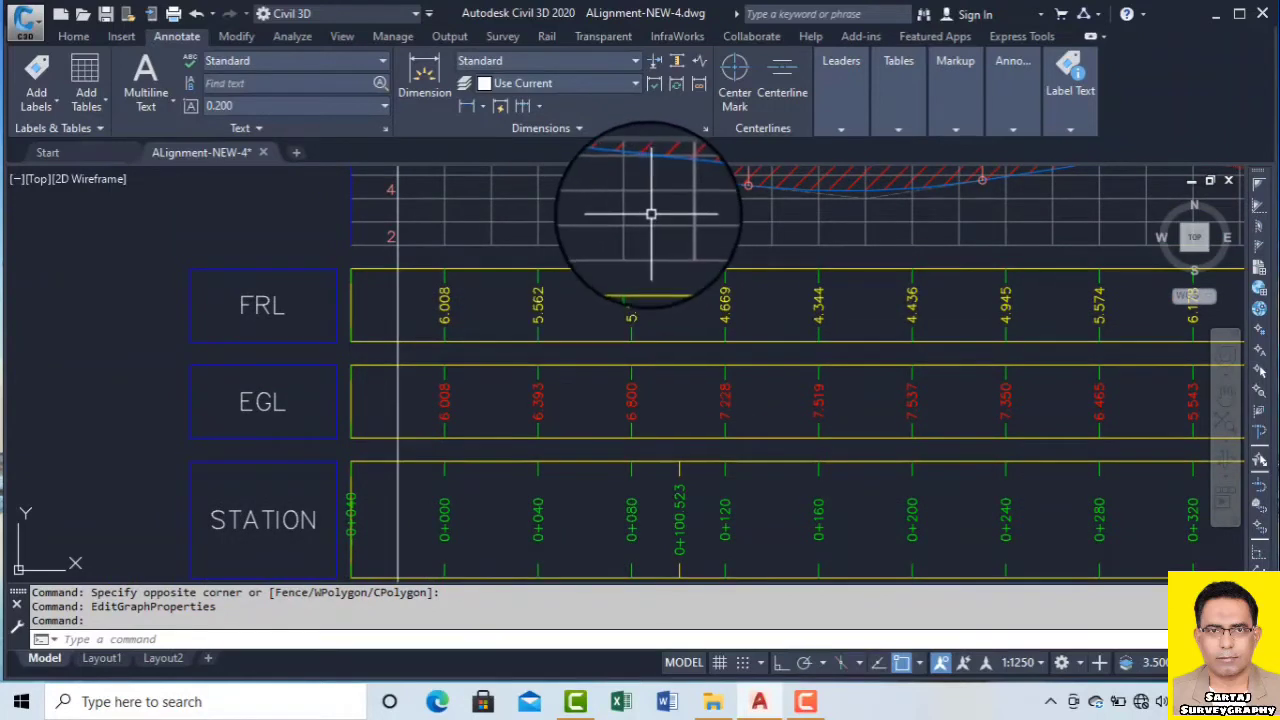
left_click(617, 206)
right_click(622, 208)
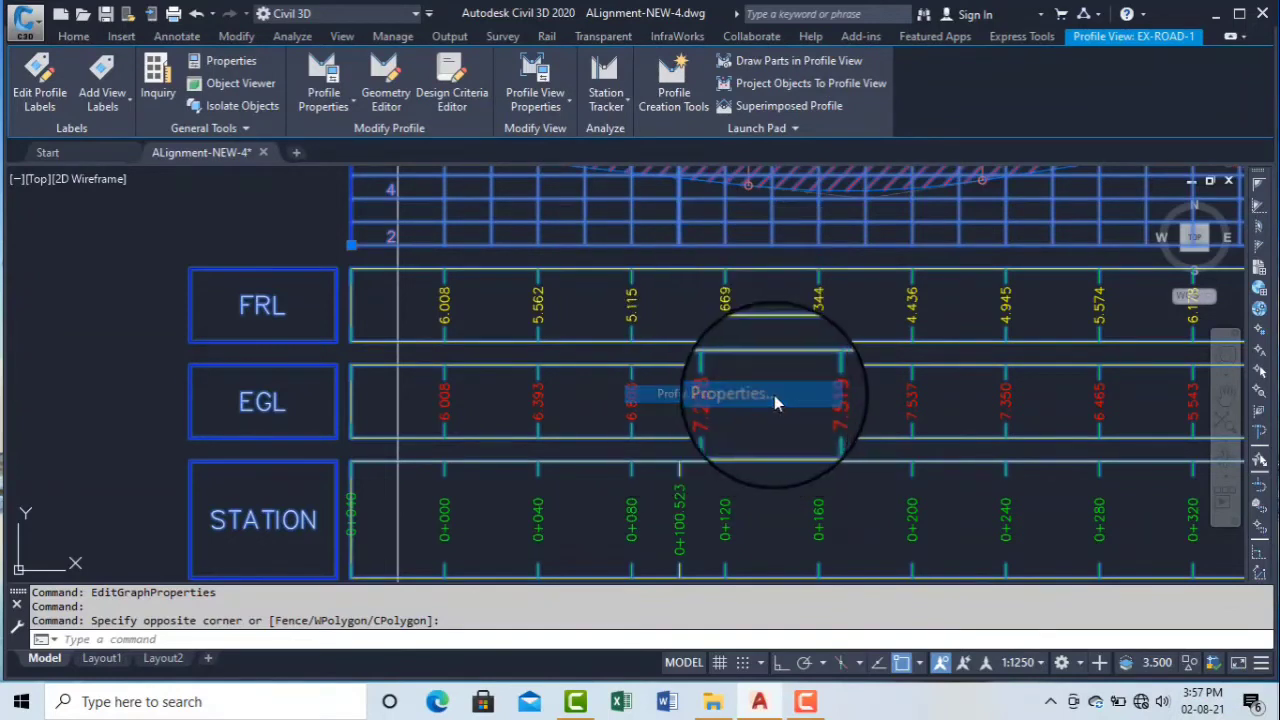
left_click(765, 393)
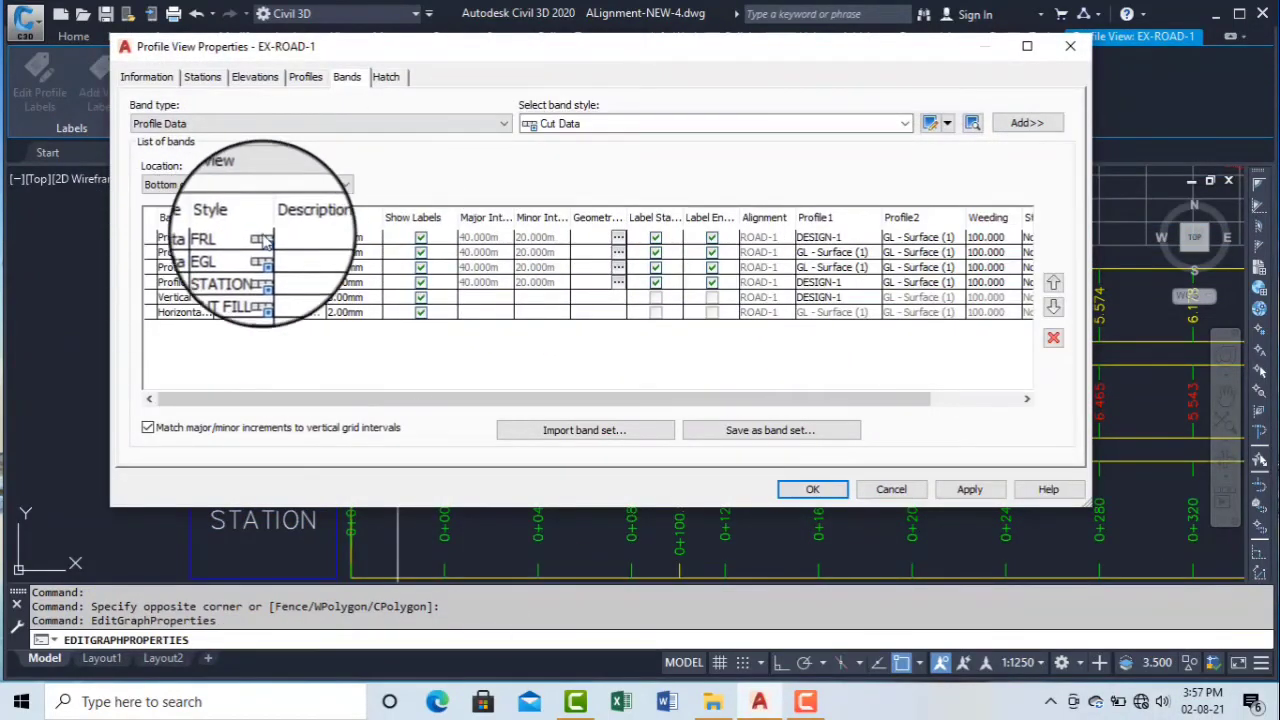
left_click(261, 238)
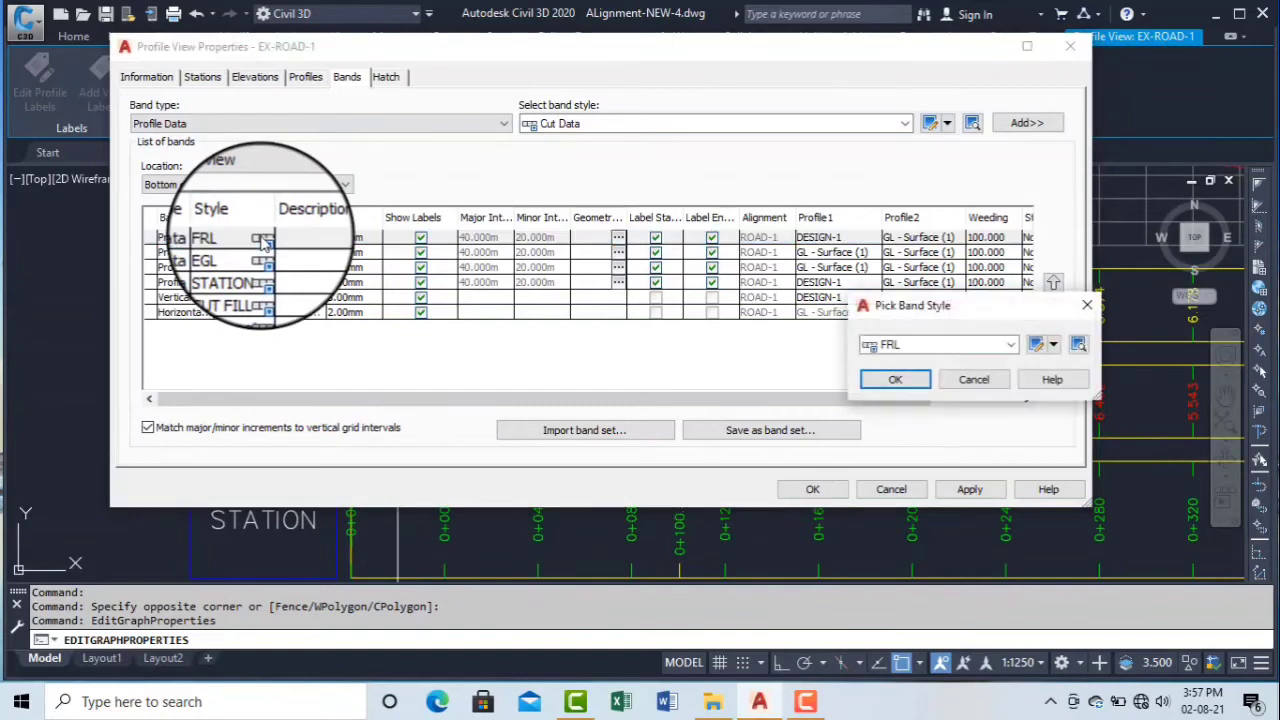
left_click(1038, 347)
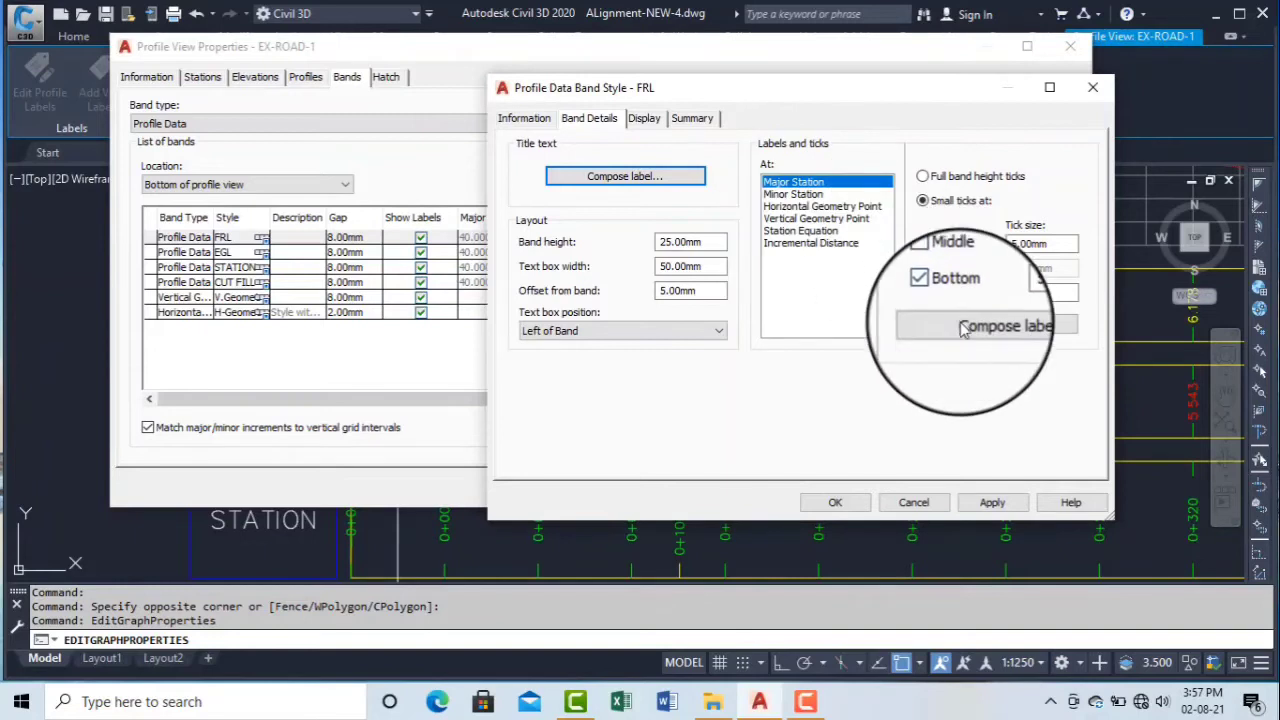
left_click(997, 324)
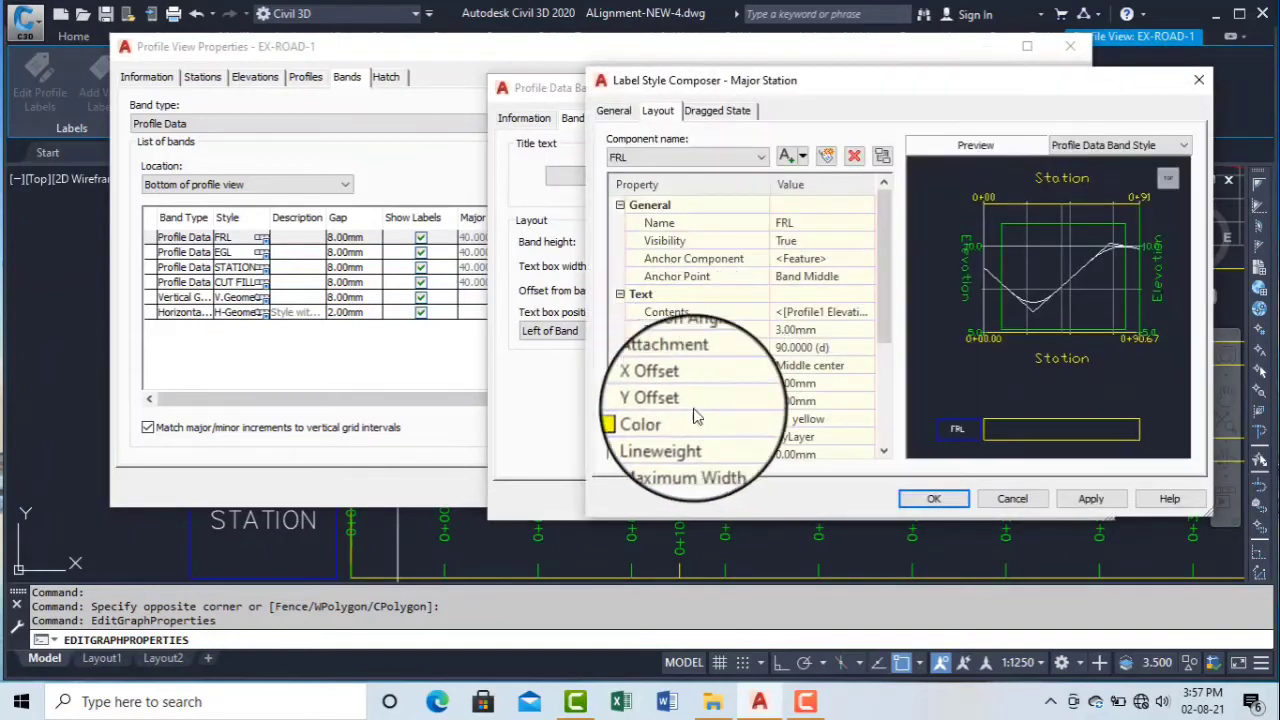
left_click(1201, 82)
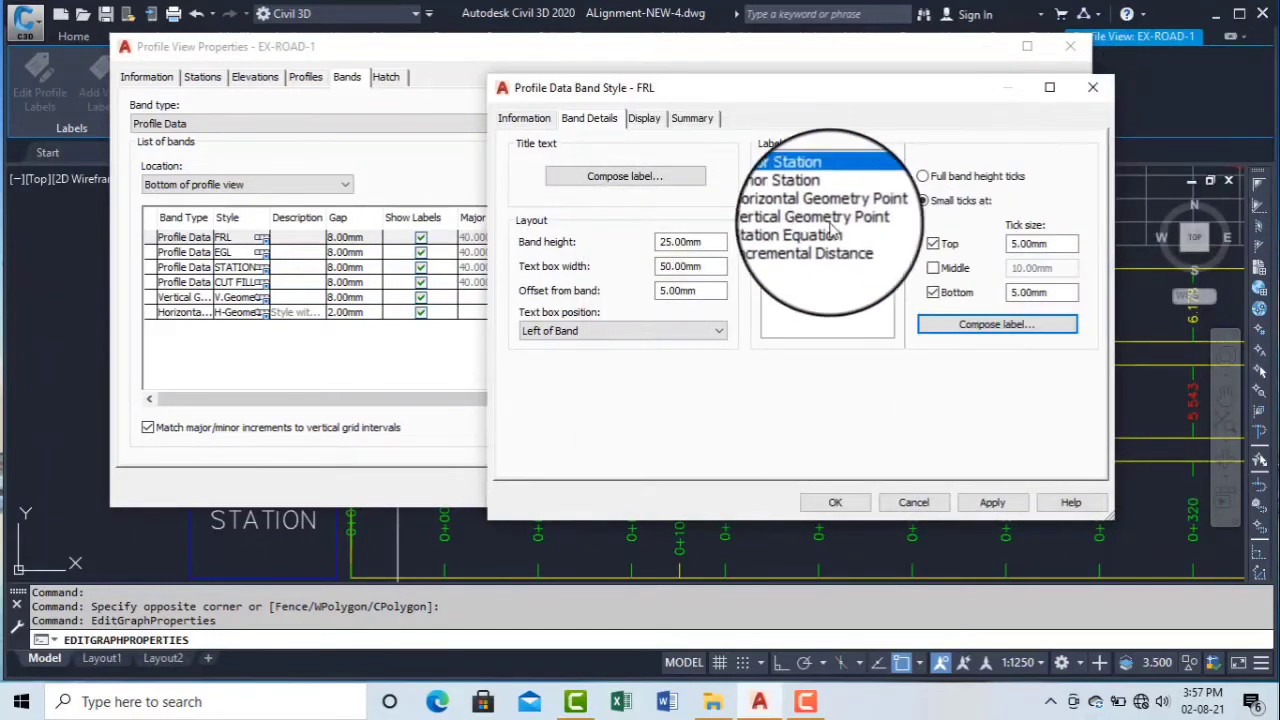
Remove the Station Value component from the FRL band's Station Equation label.
left_click(805, 231)
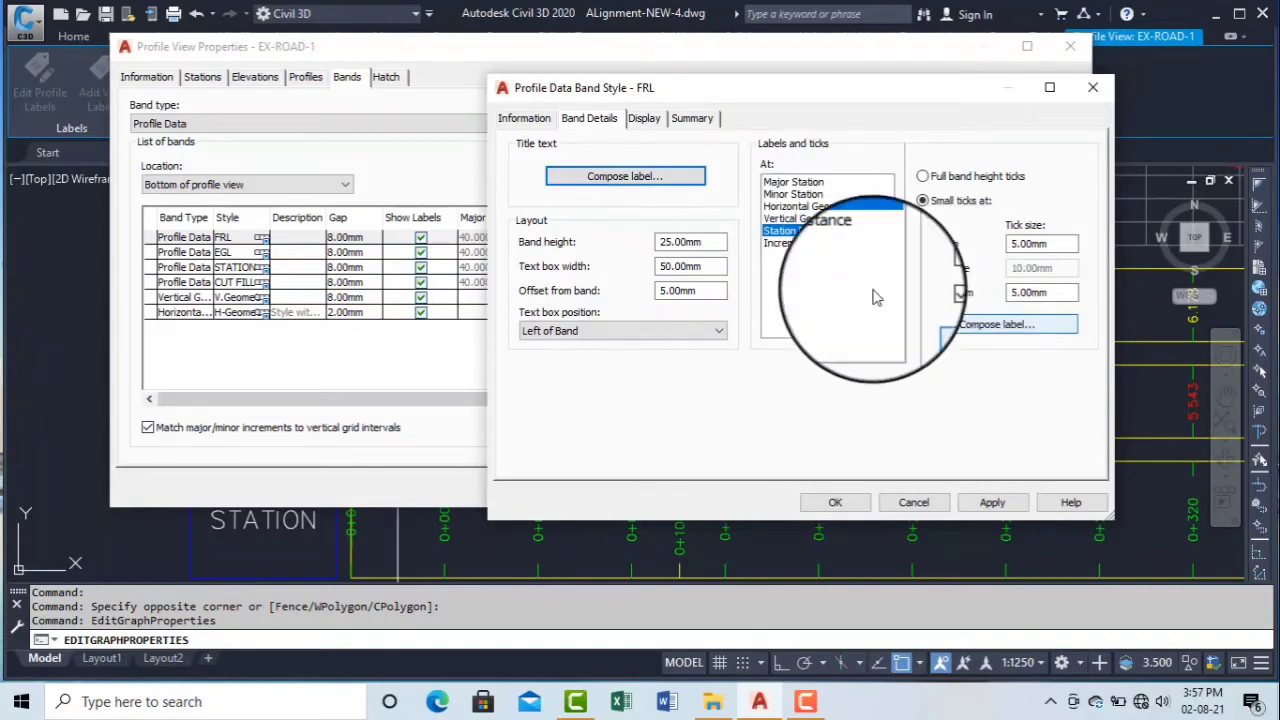
left_click(968, 330)
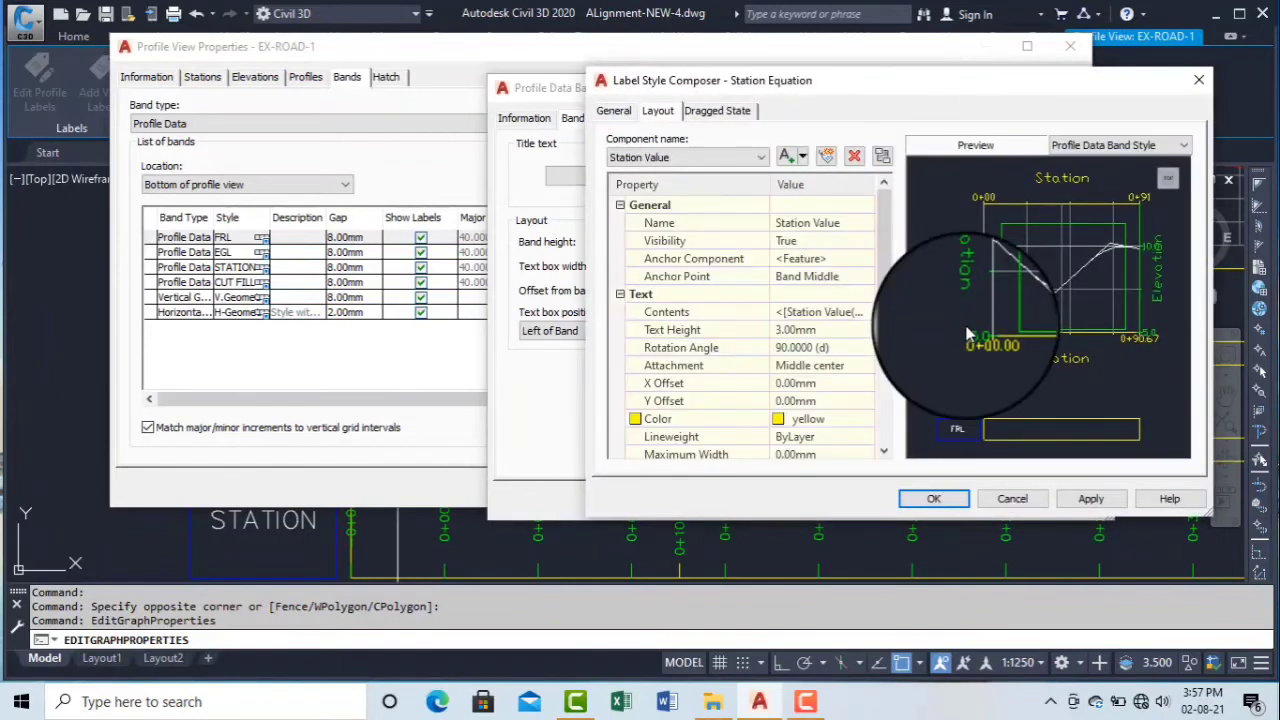
left_click(688, 178)
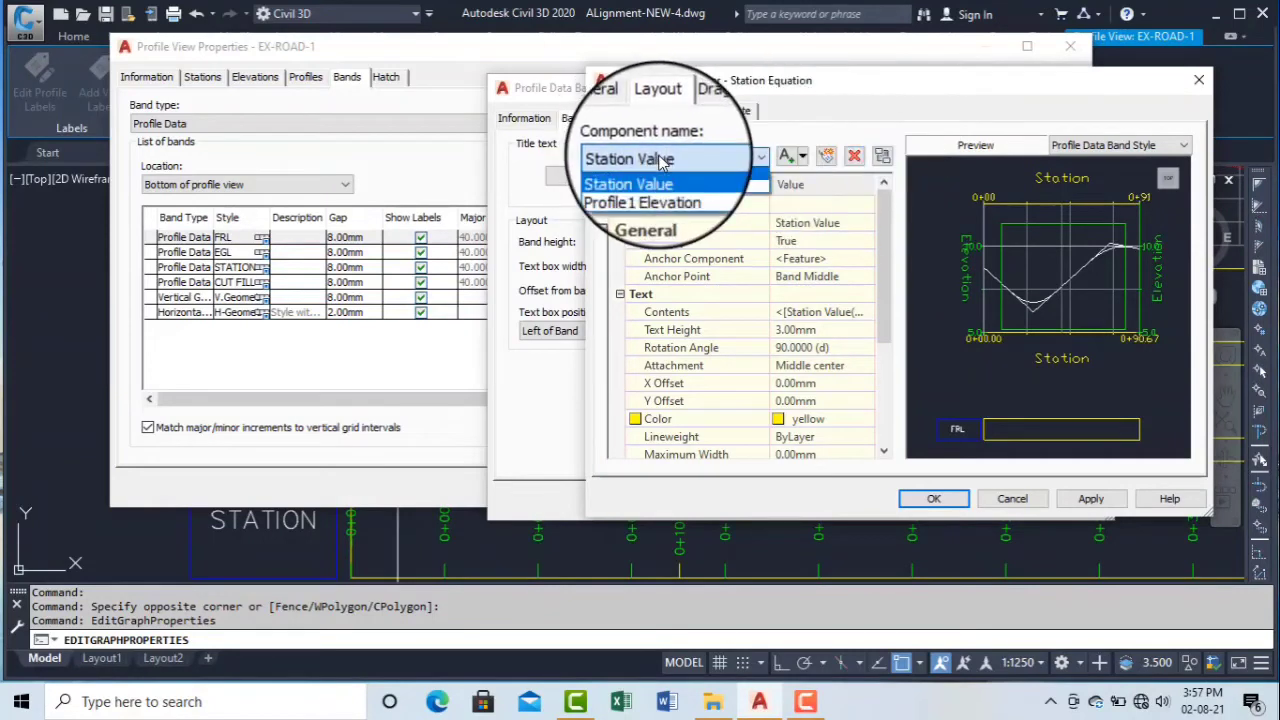
left_click(635, 182)
left_click(853, 158)
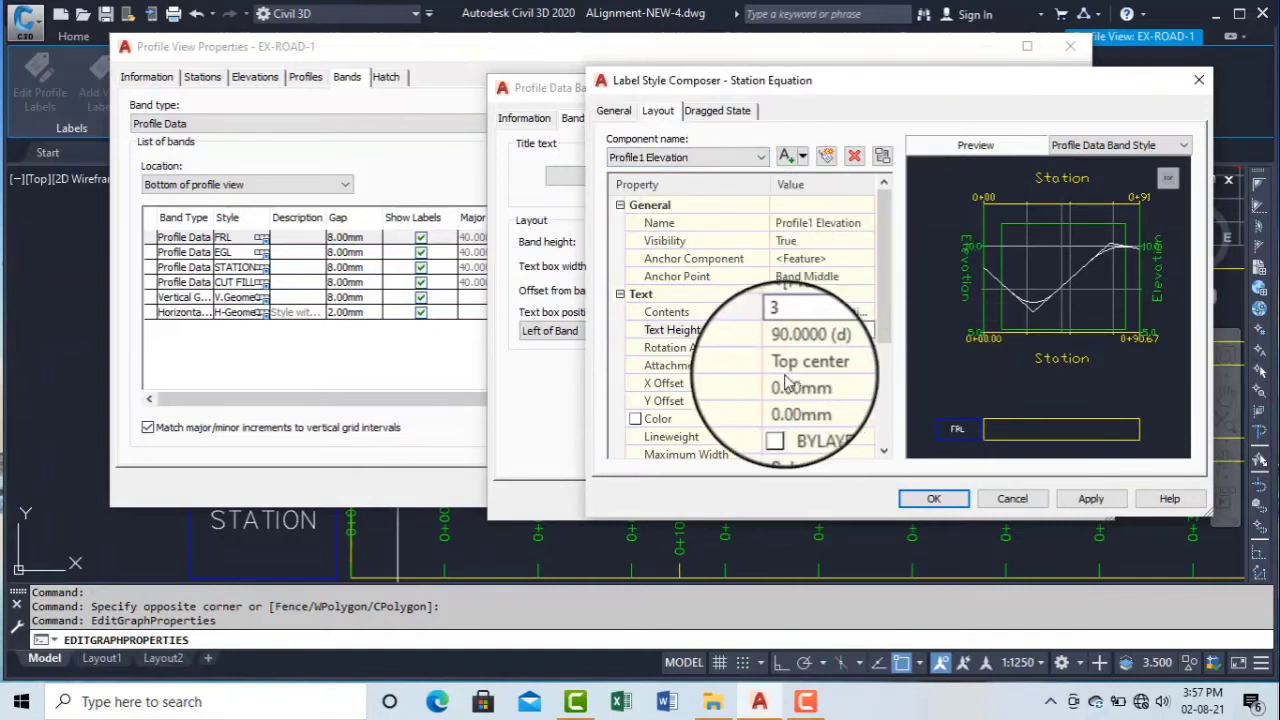
Format the Profile1 Elevation component of the FRL Station Equation label with 3 mm text height, yellow color and Middle center attachment.
left_click(783, 420)
left_click(866, 421)
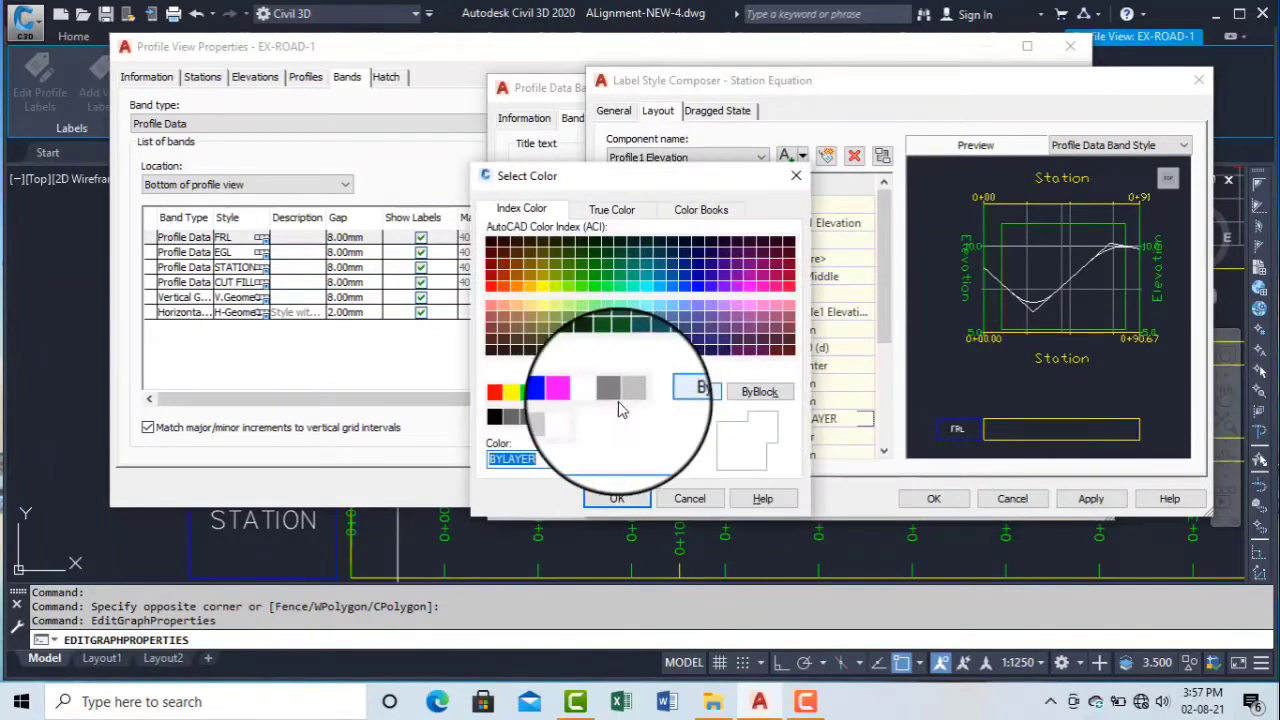
left_click(510, 391)
left_click(612, 502)
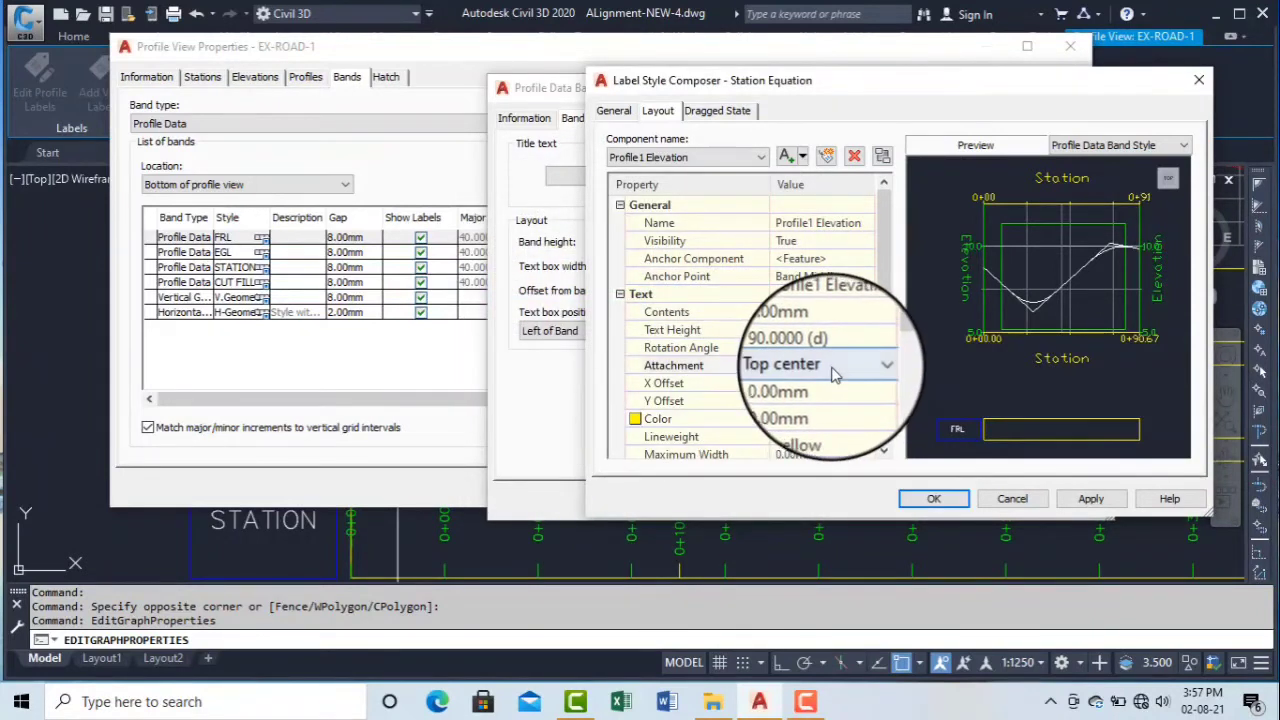
left_click(835, 373)
left_click(828, 430)
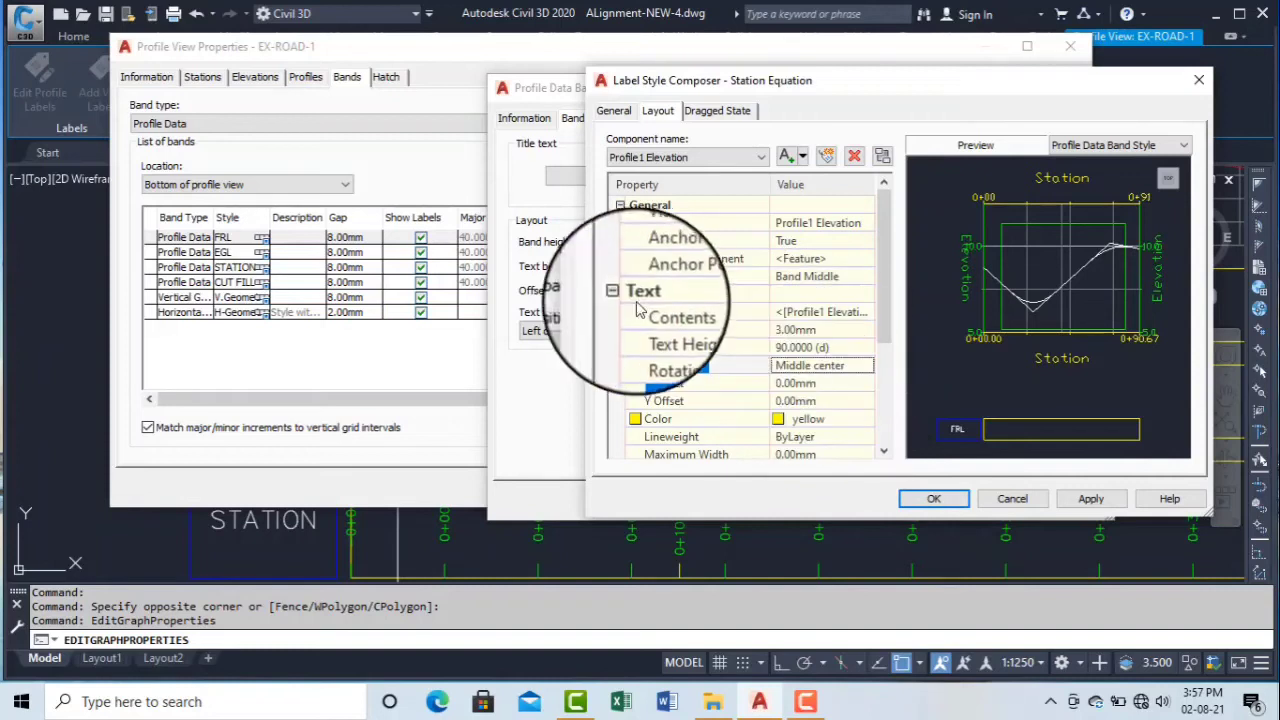
Set the Profile1 Elevation precision to 0.001 in the FRL Station Equation label's contents and save the label.
left_click(859, 316)
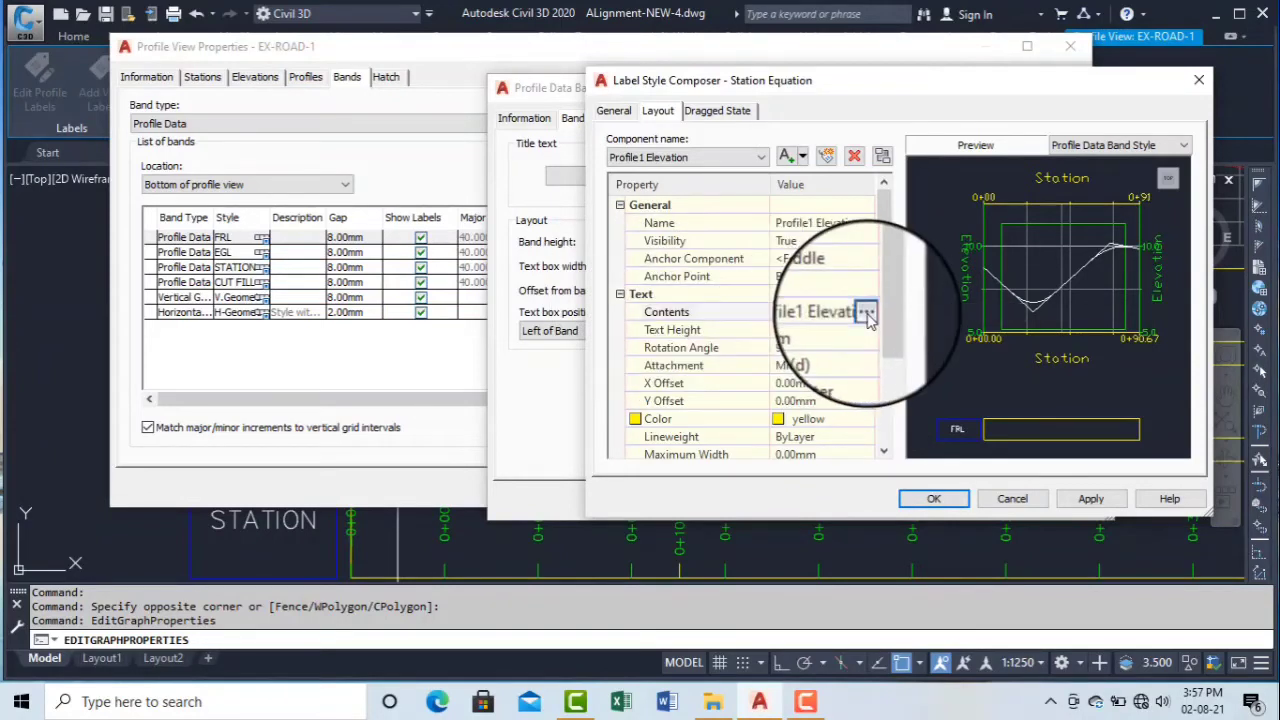
left_click(866, 313)
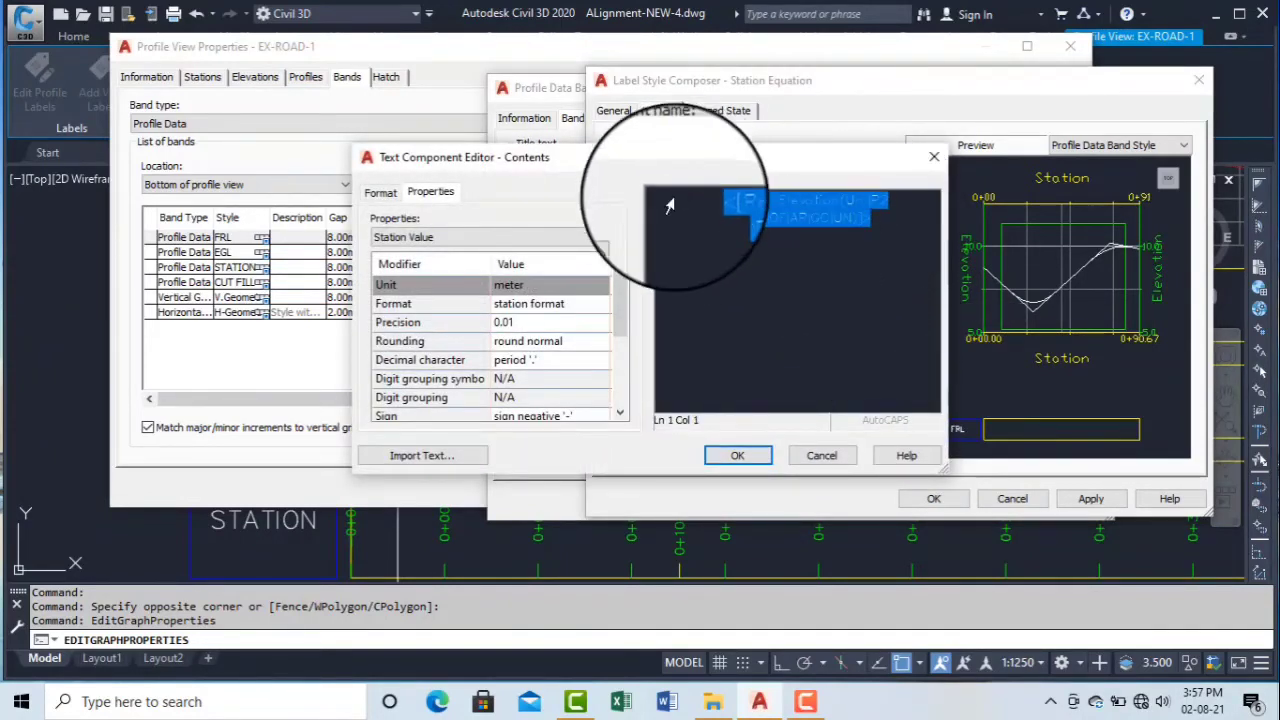
left_click(551, 305)
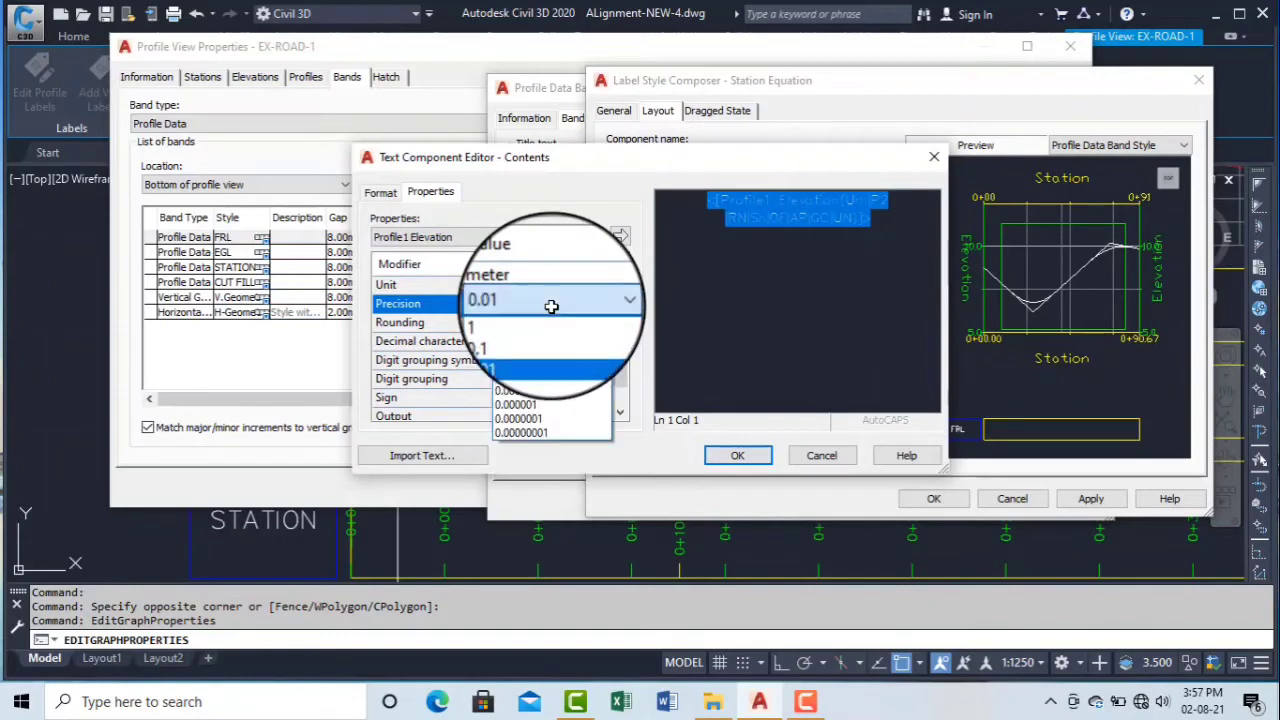
left_click(525, 362)
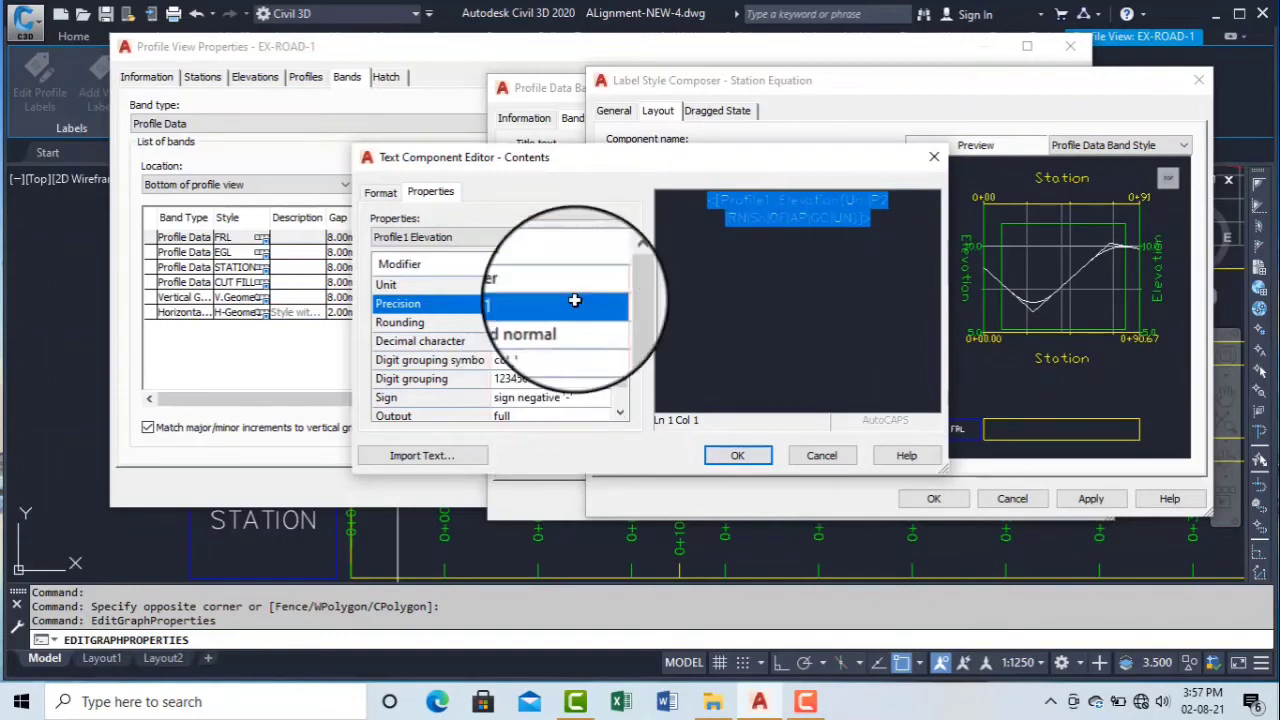
left_click(739, 461)
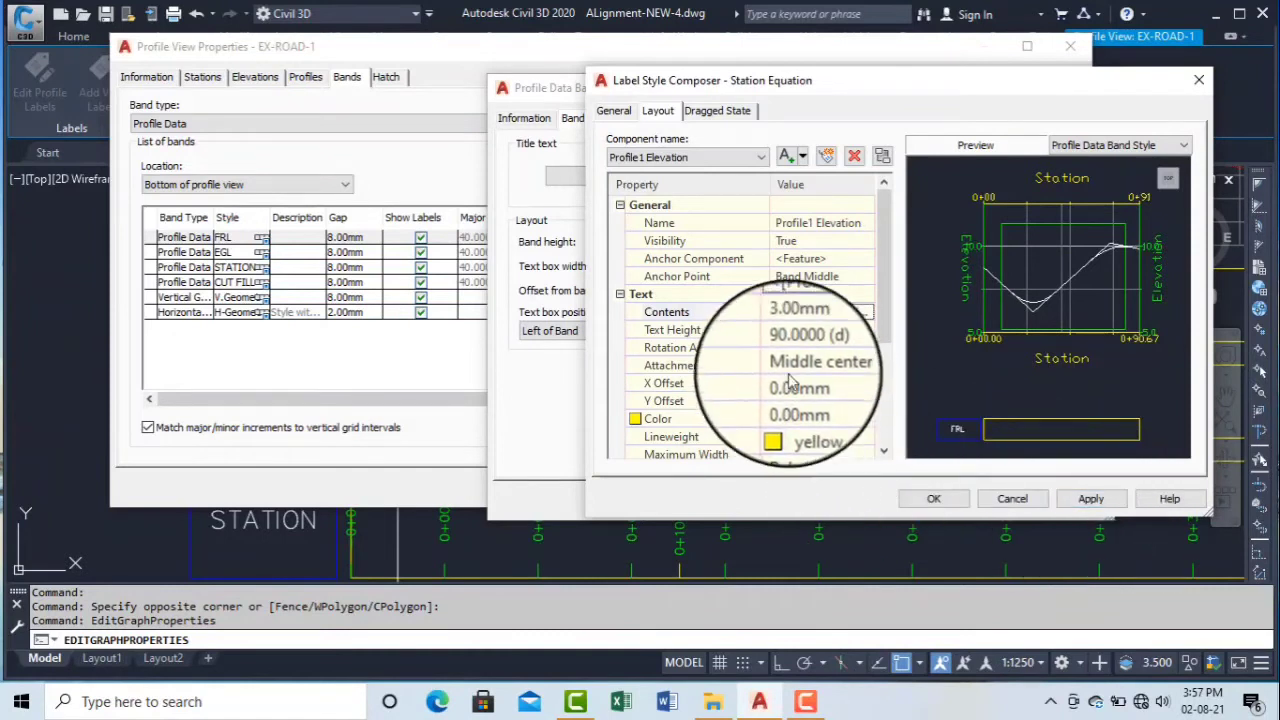
left_click(1090, 498)
left_click(940, 504)
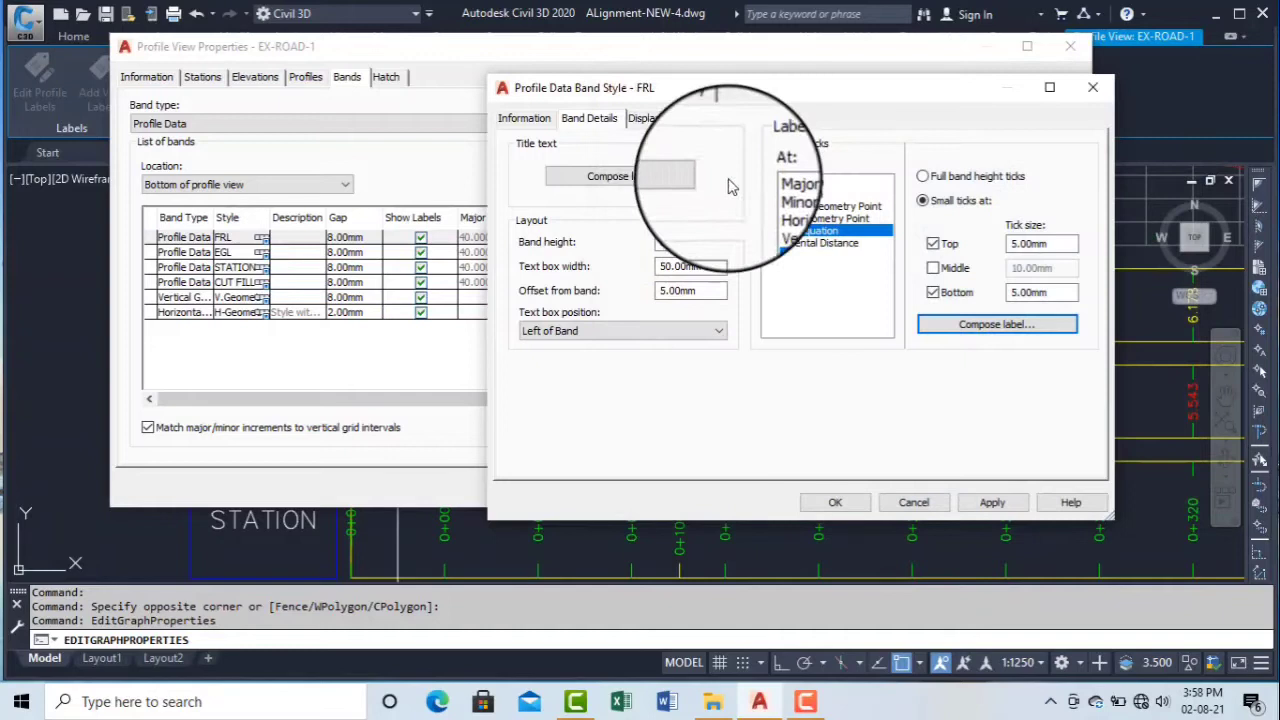
Turn on the ticks and labels at station equations in the FRL band style's display and save the style.
left_click(644, 118)
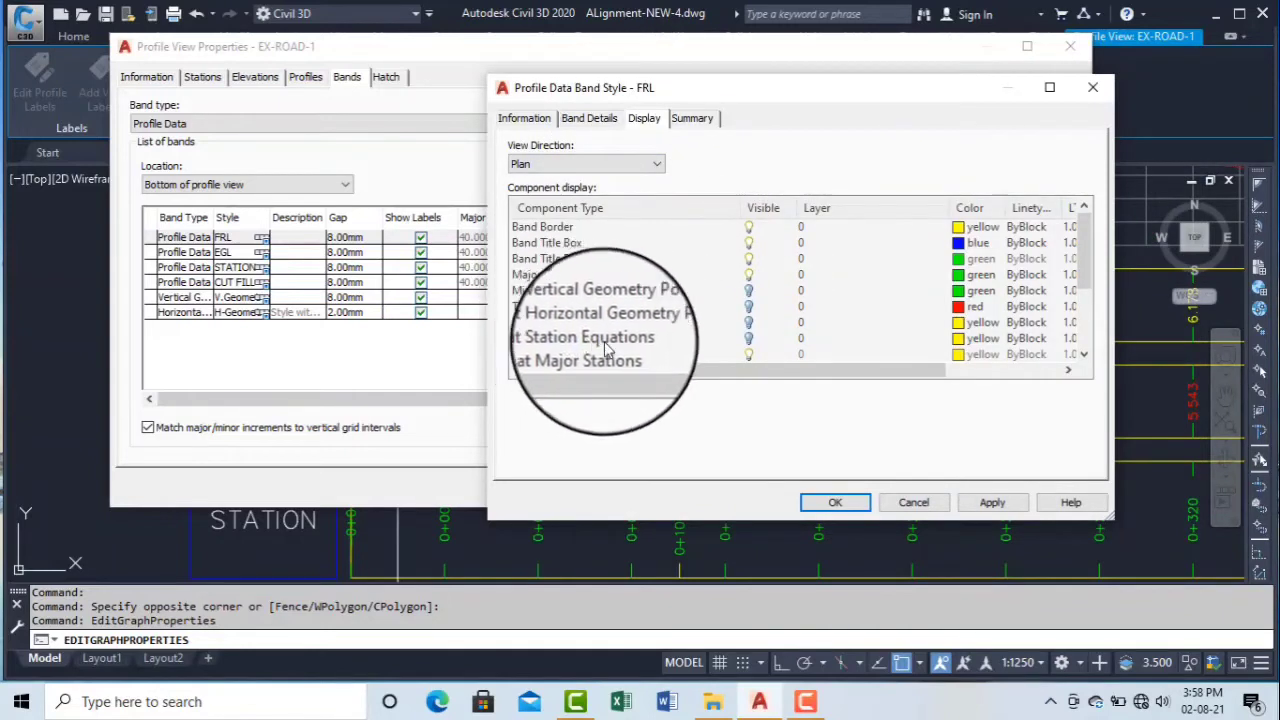
left_click(751, 342)
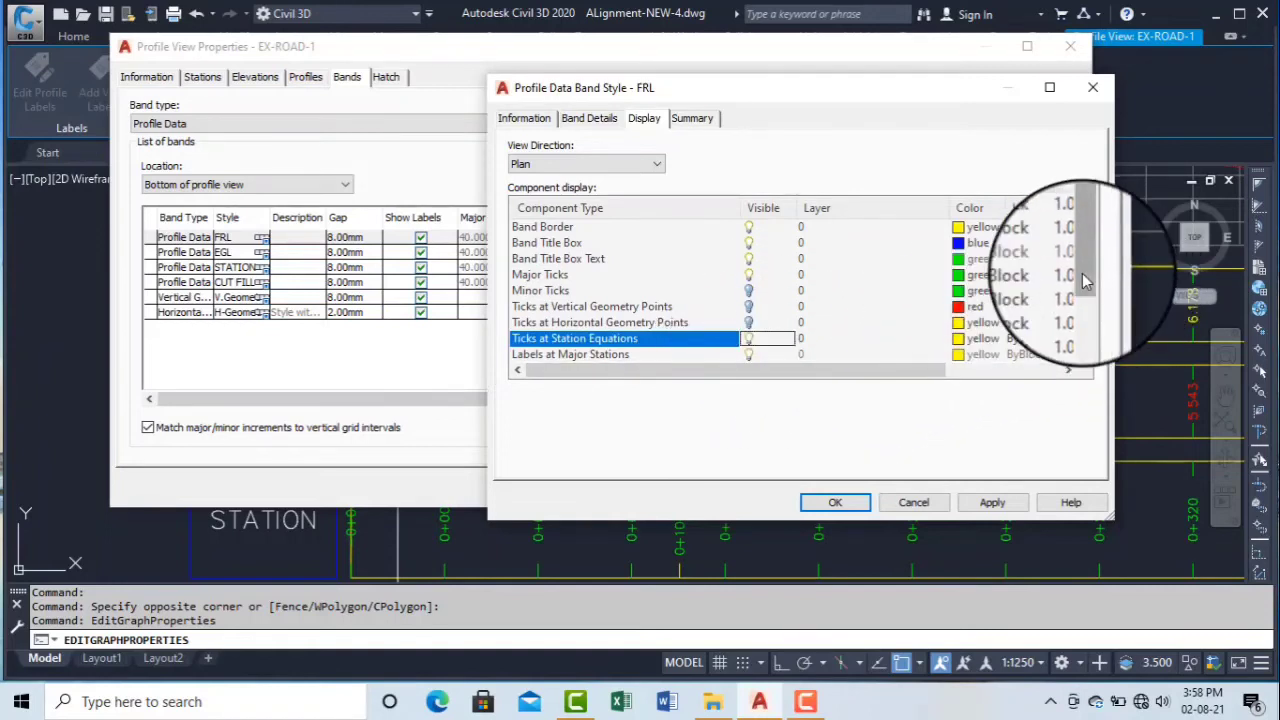
left_click_drag(1085, 277, 1081, 380)
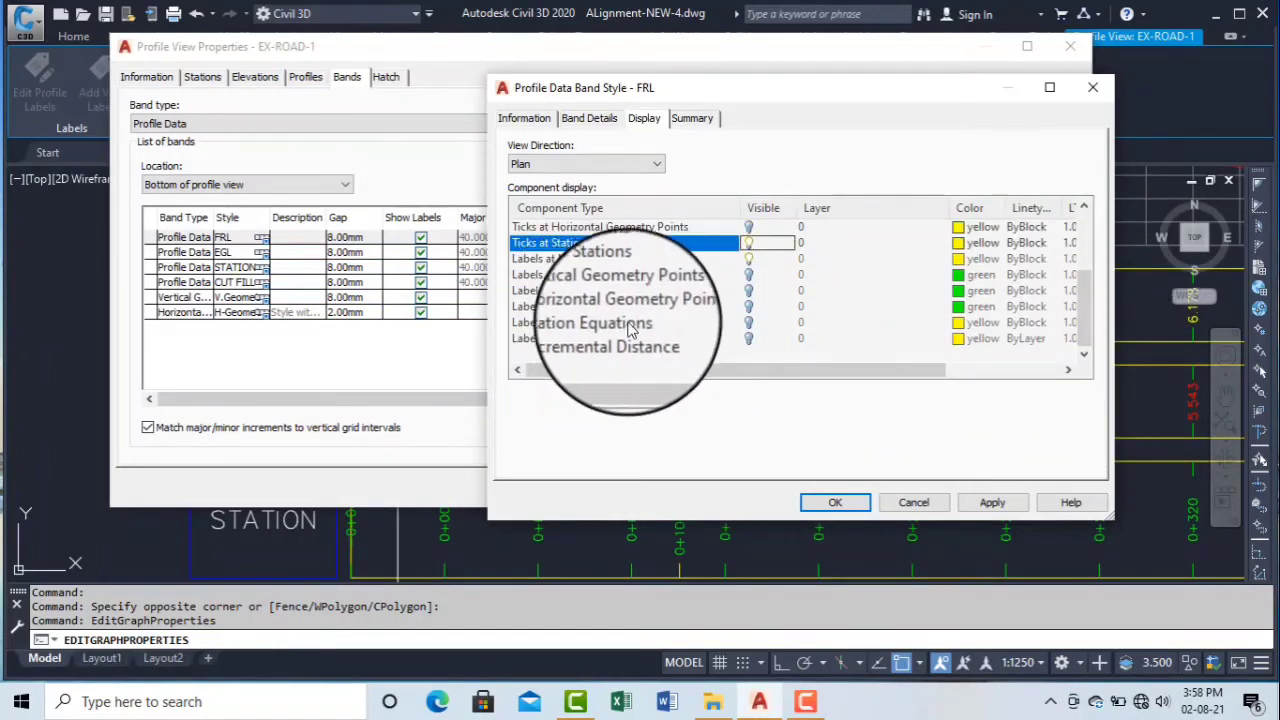
left_click(749, 322)
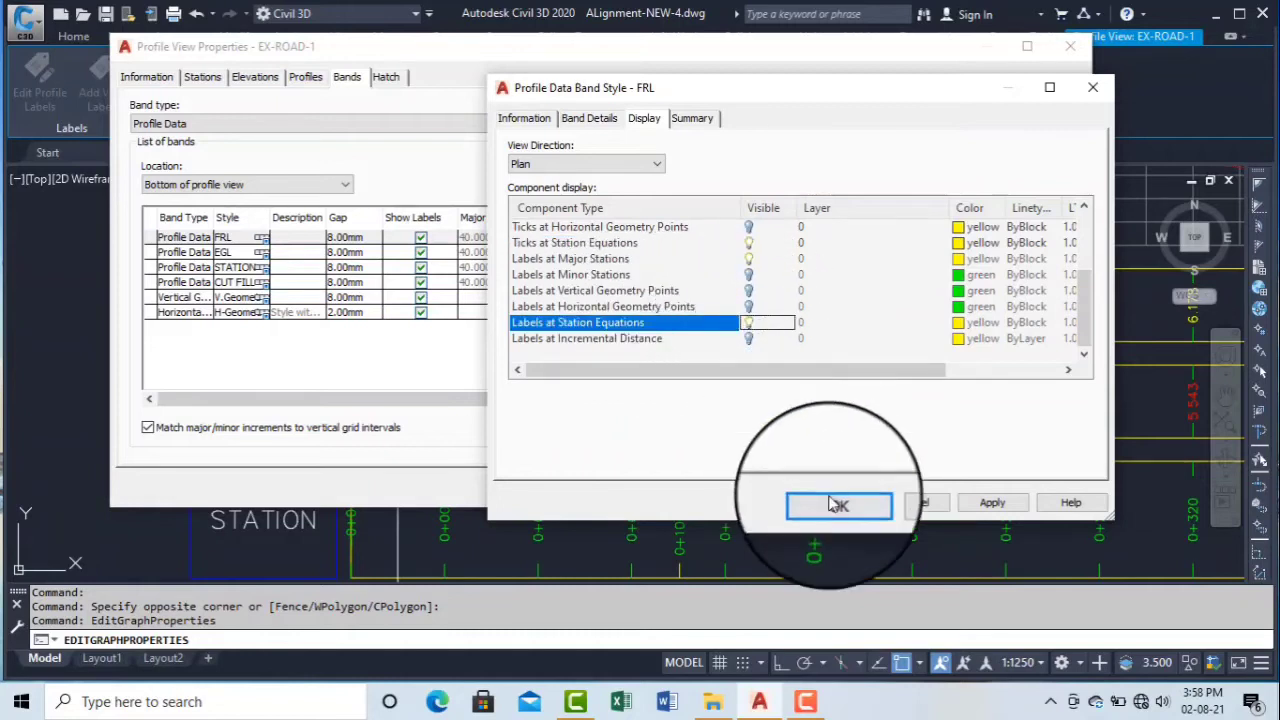
left_click(838, 505)
left_click(900, 379)
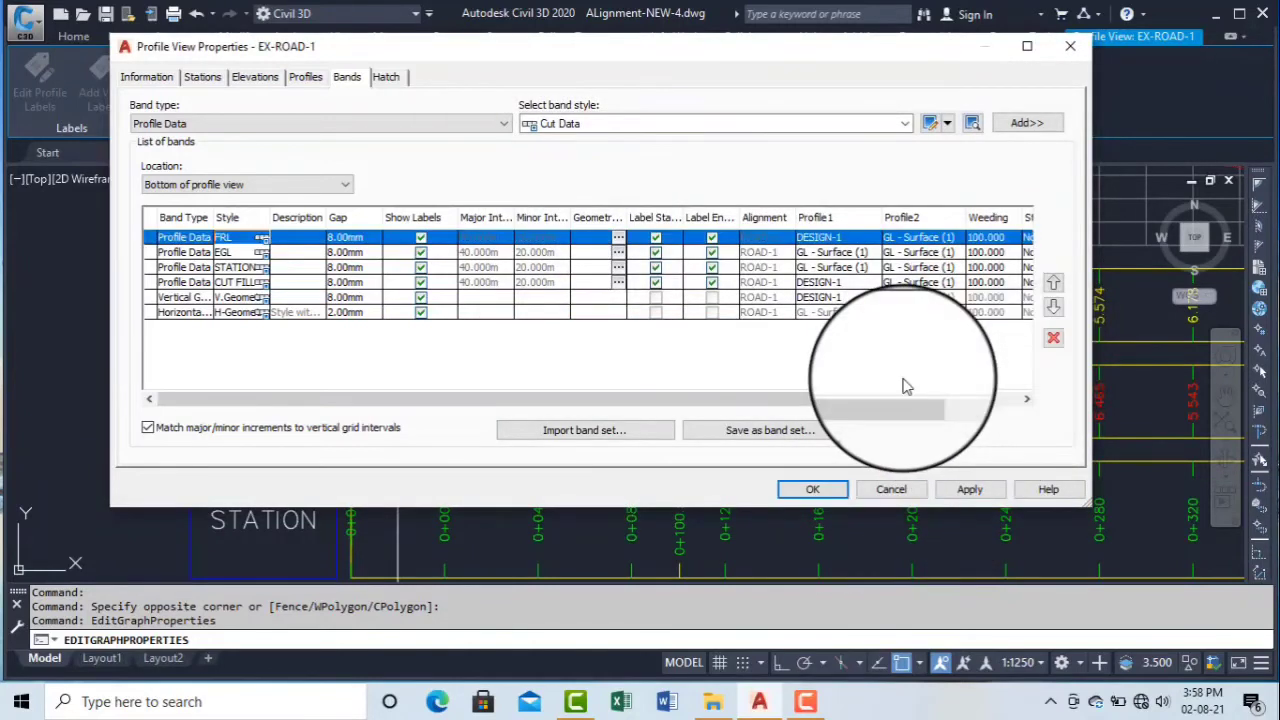
Open the EGL band's style for editing from the band list and review its Major Station label layout.
left_click(260, 253)
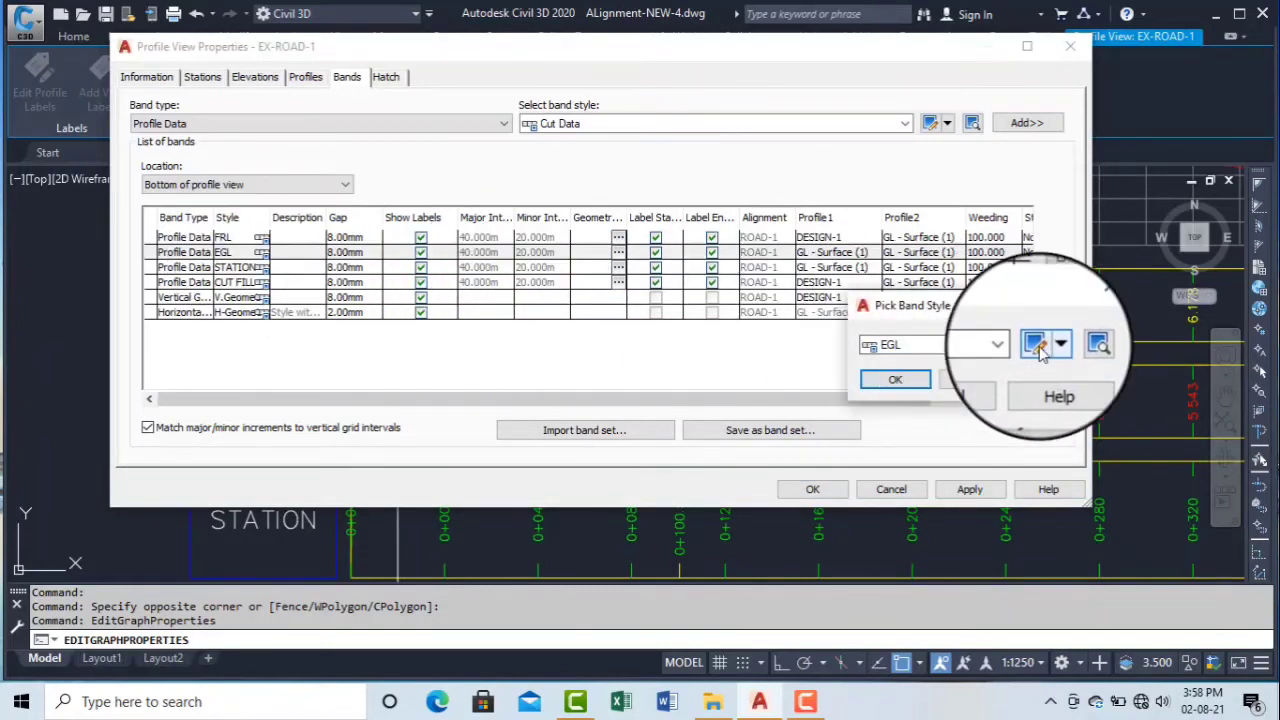
left_click(1038, 345)
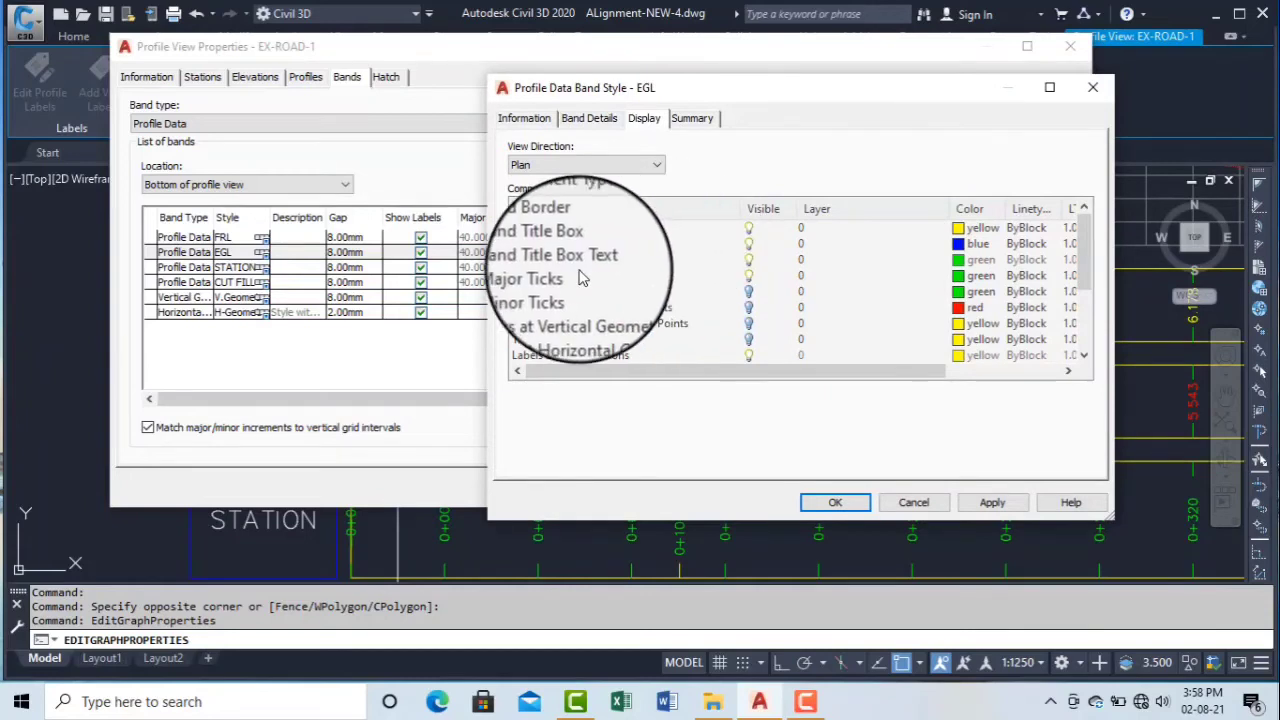
left_click(589, 118)
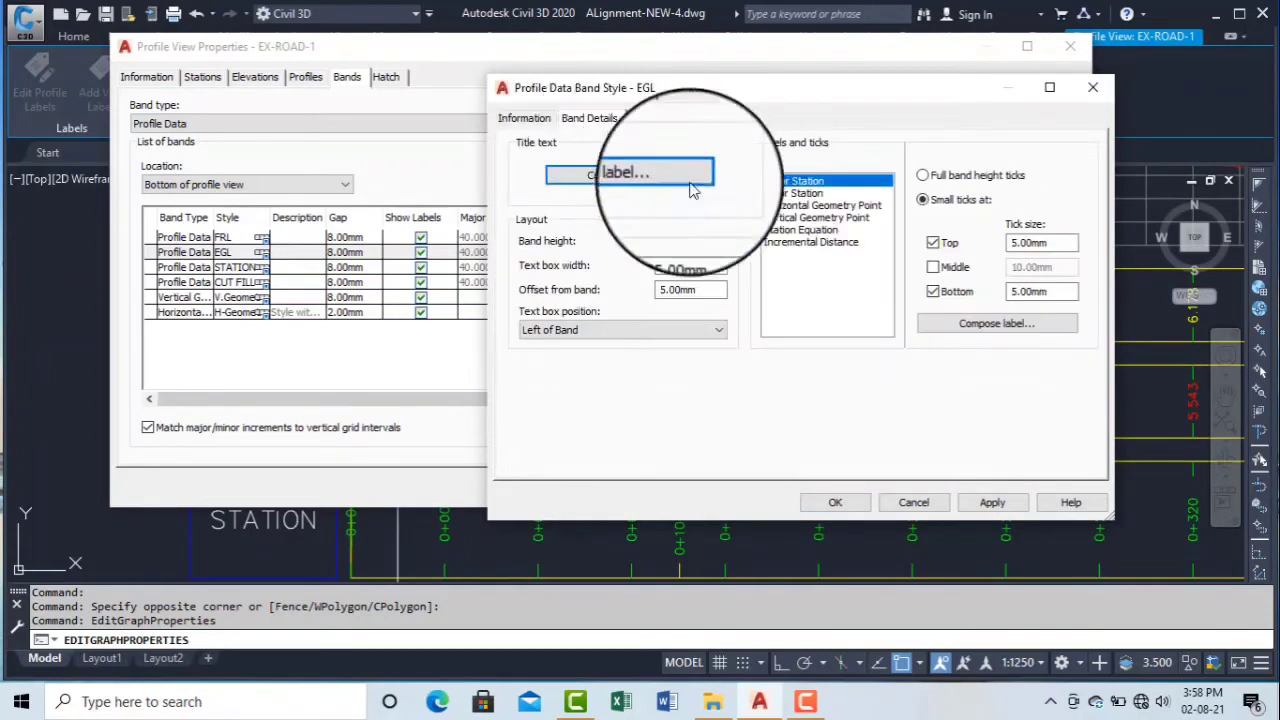
left_click(950, 320)
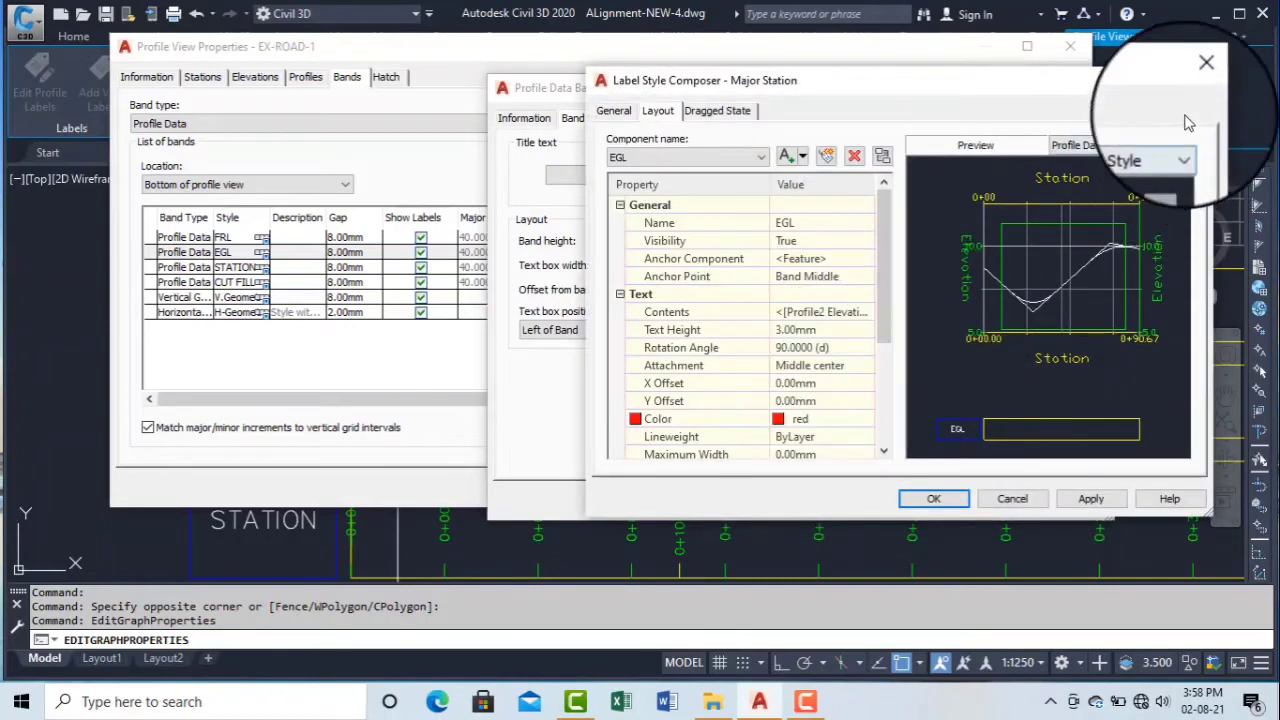
left_click(1200, 80)
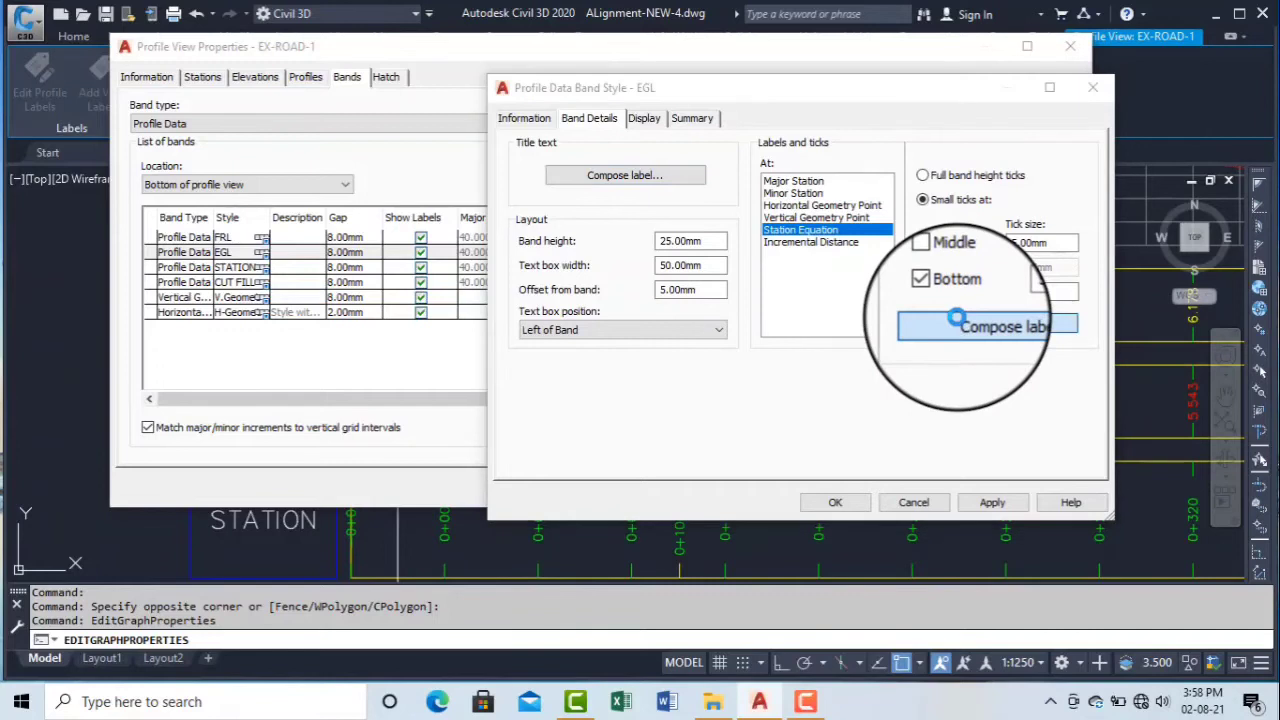
Format the Station Value component of the EGL band's Station Equation label with 3 mm text height and white color.
left_click(957, 320)
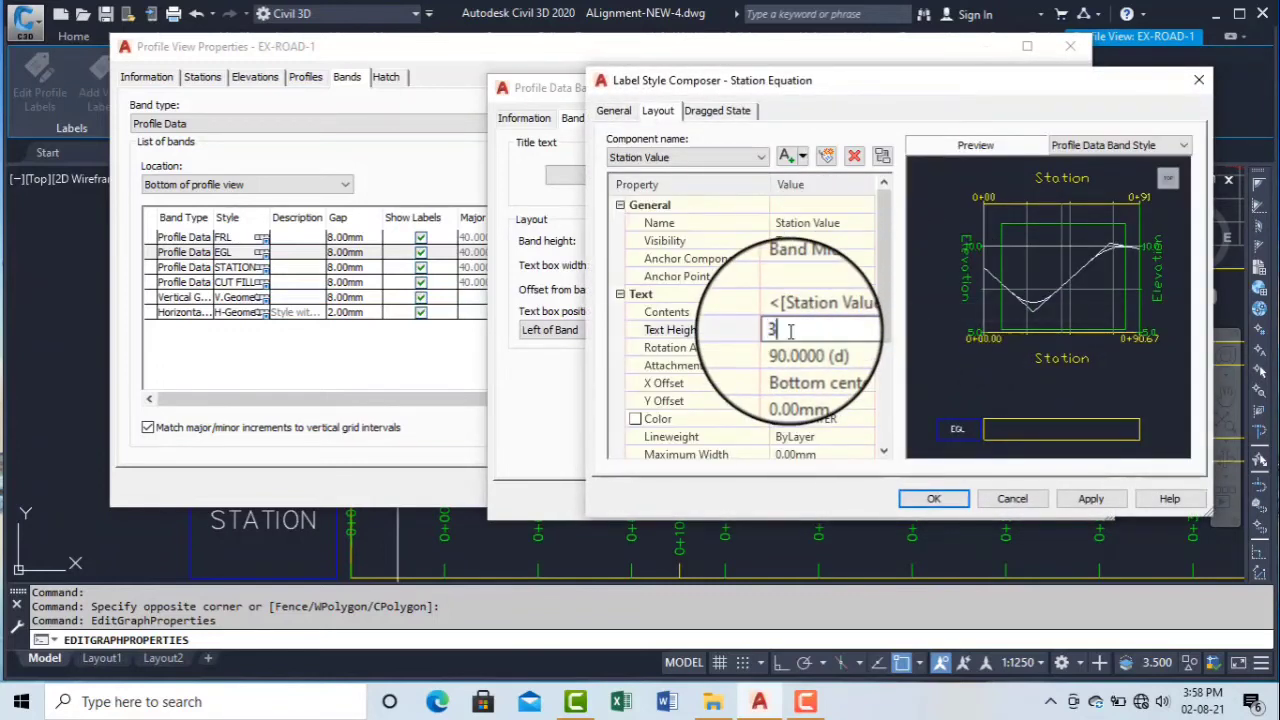
left_click(791, 421)
left_click(868, 420)
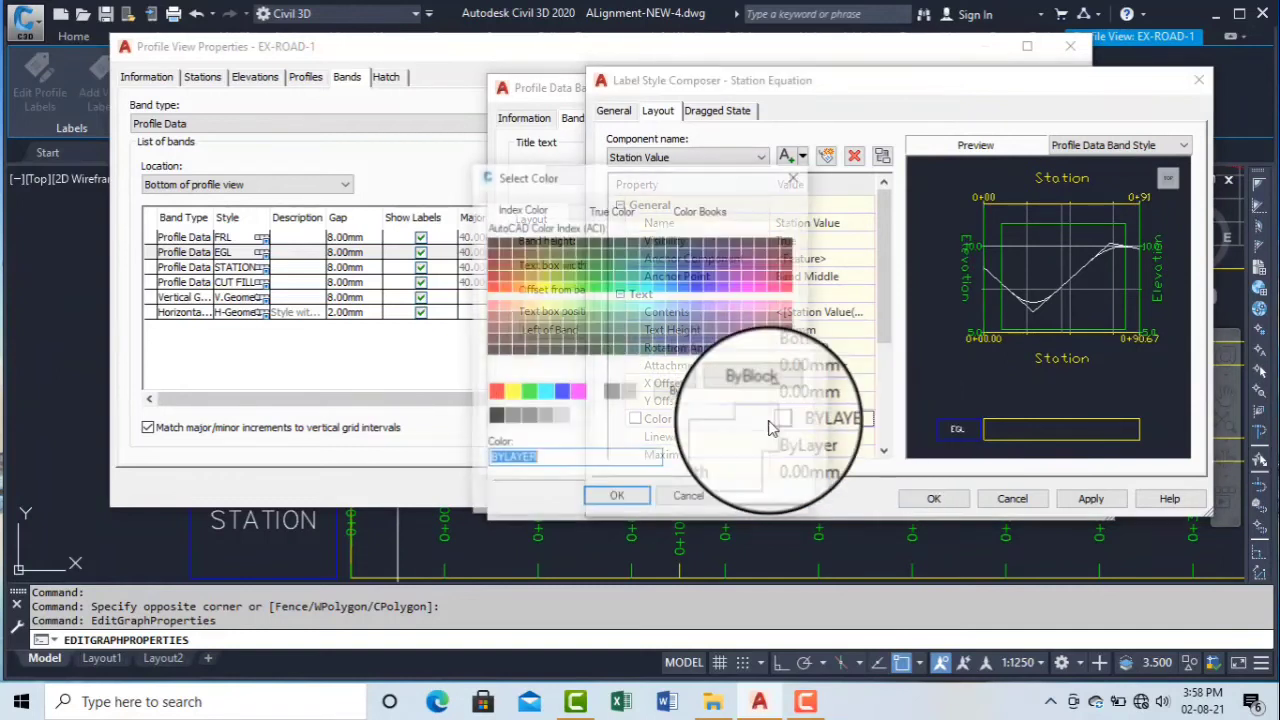
left_click(496, 394)
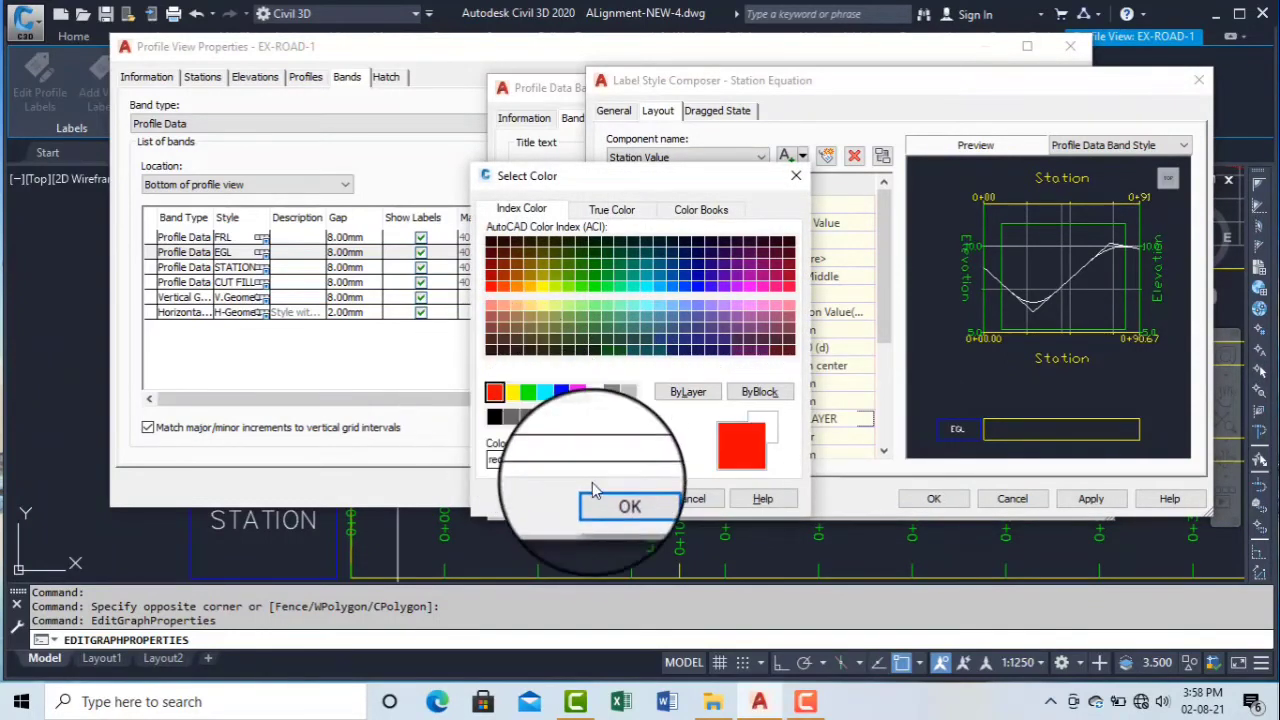
left_click(617, 498)
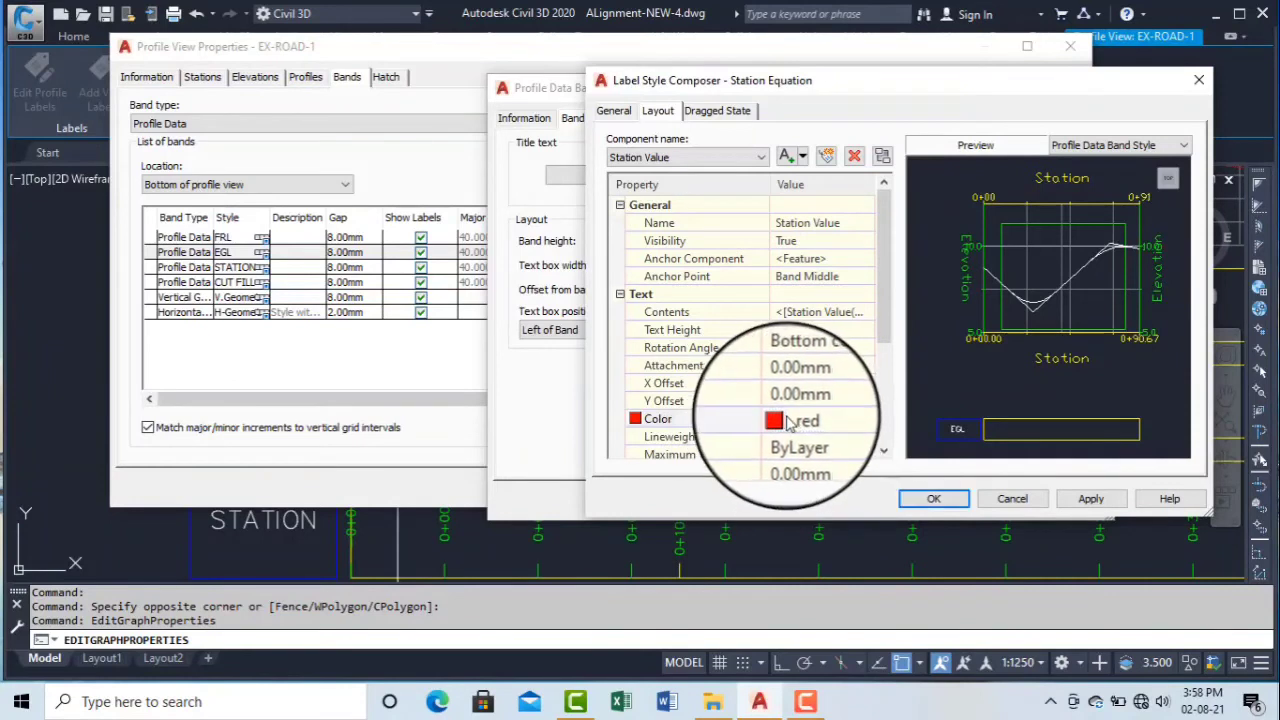
left_click(788, 422)
left_click(866, 419)
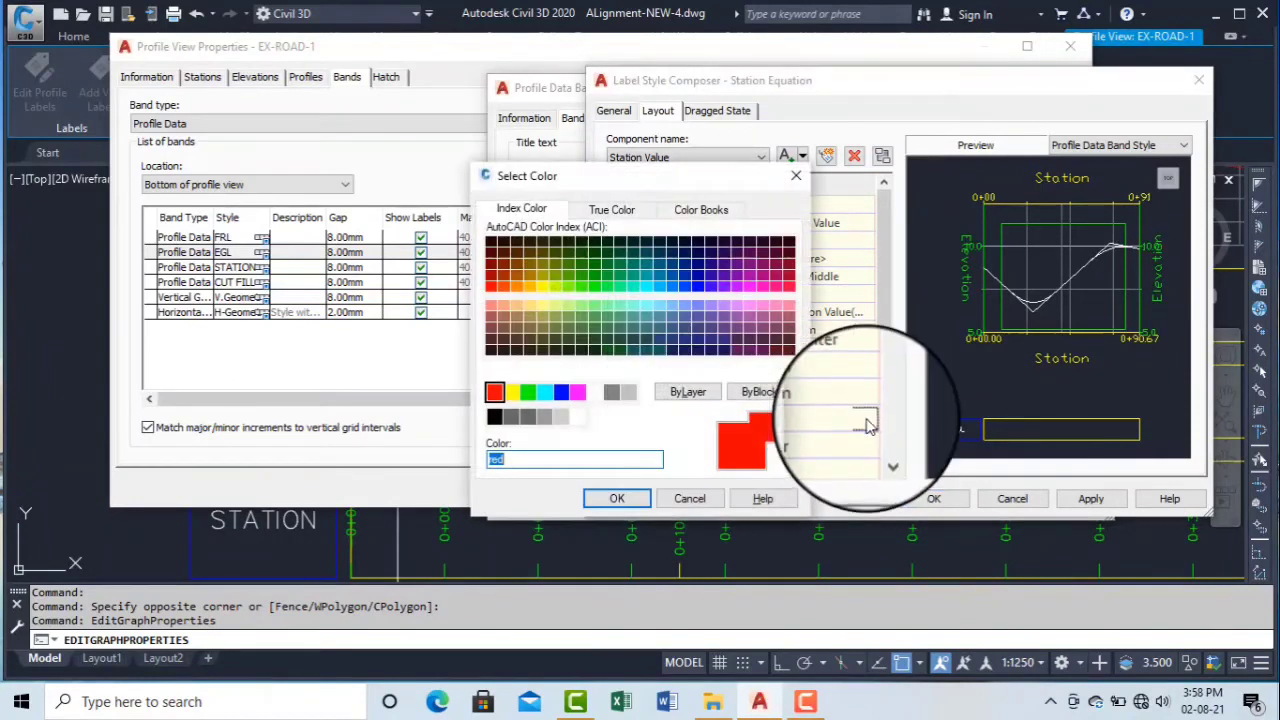
left_click(596, 393)
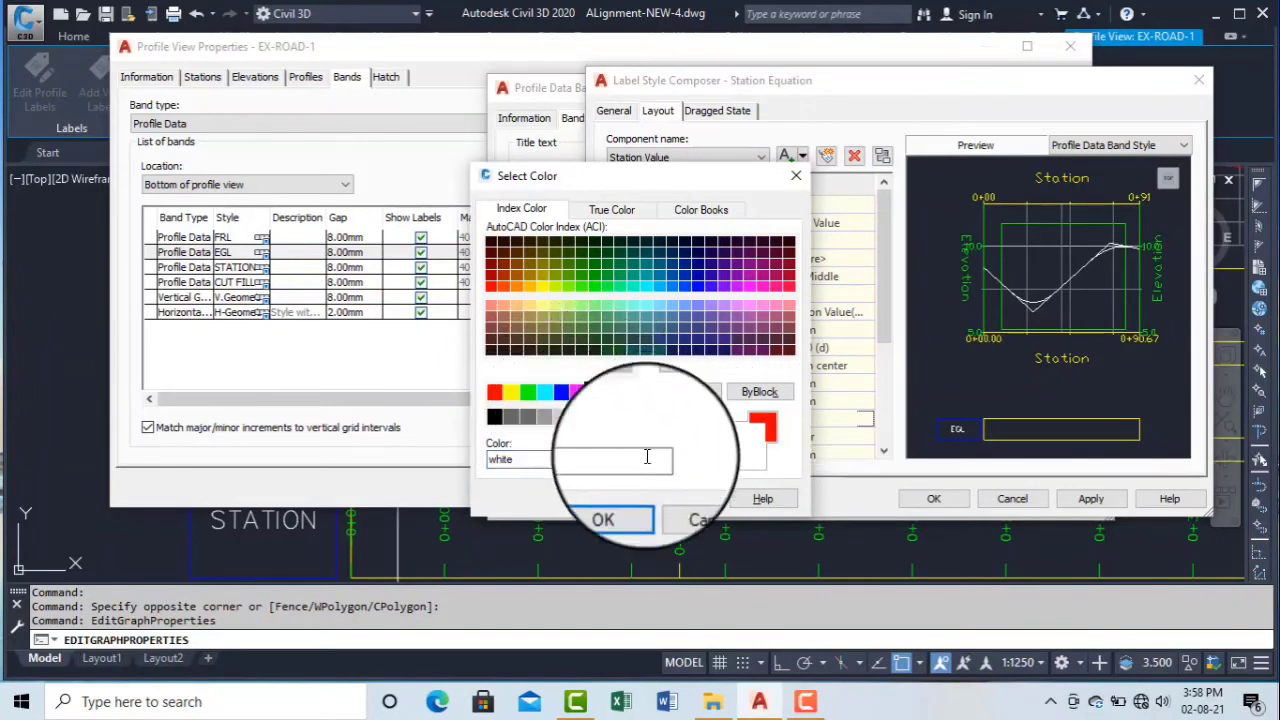
left_click(612, 498)
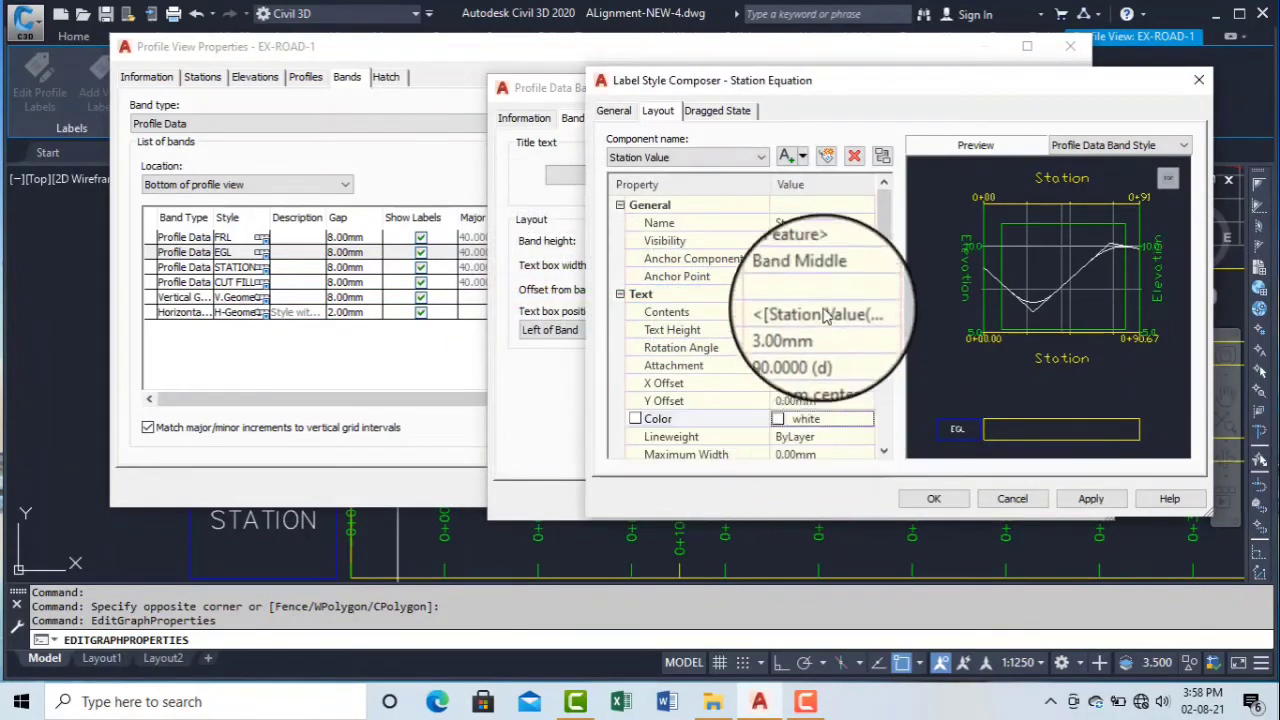
Set the Station Value precision to 0.001 in the EGL Station Equation label's contents and save the label.
left_click(862, 313)
left_click(868, 313)
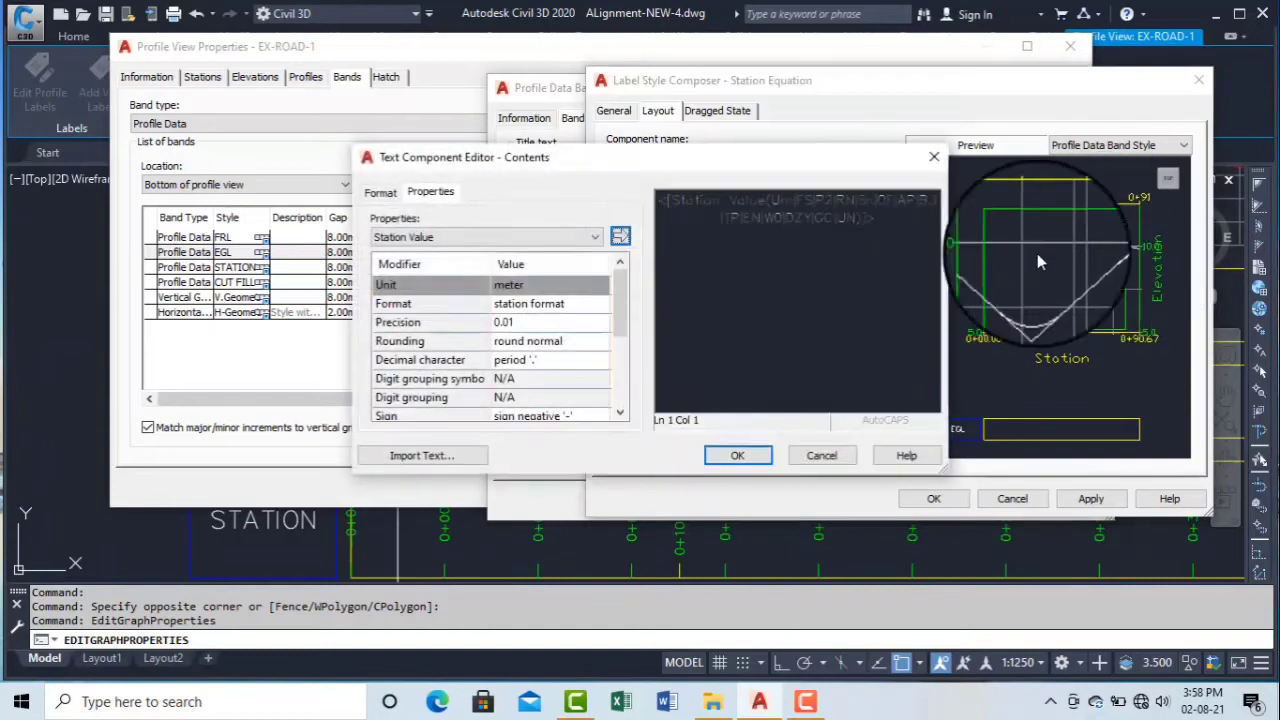
left_click(550, 323)
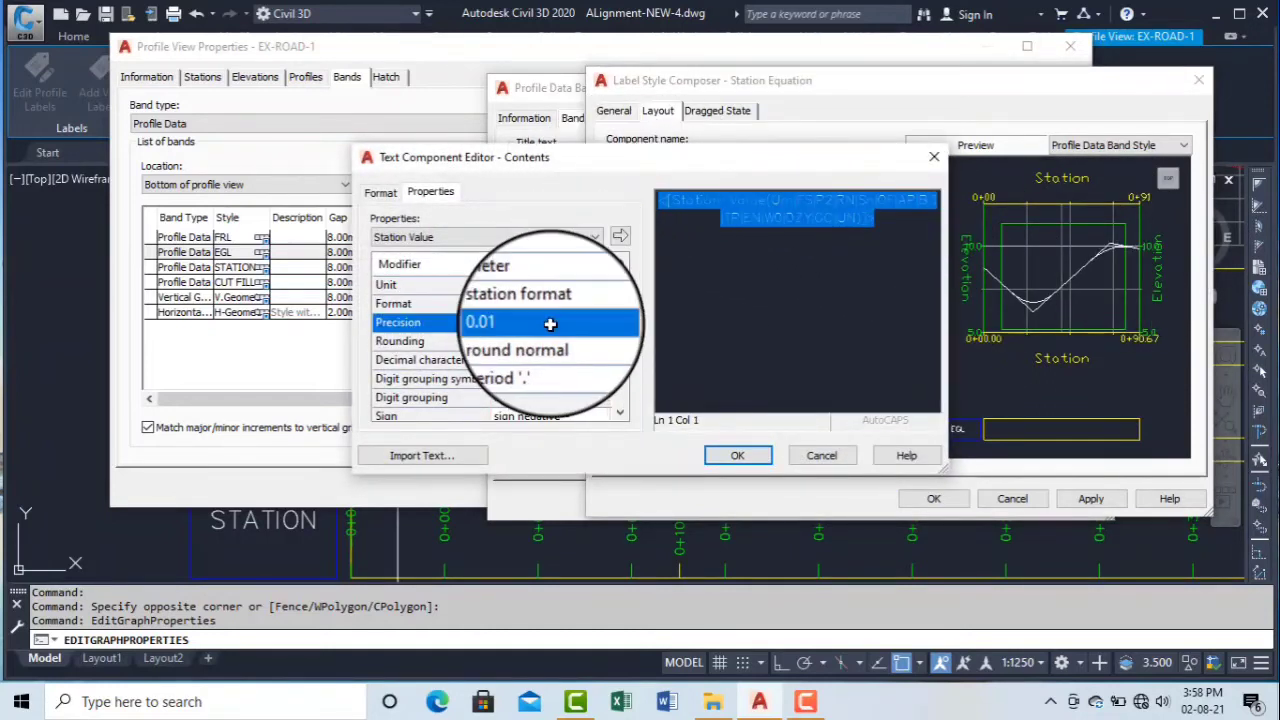
left_click(550, 323)
left_click(530, 378)
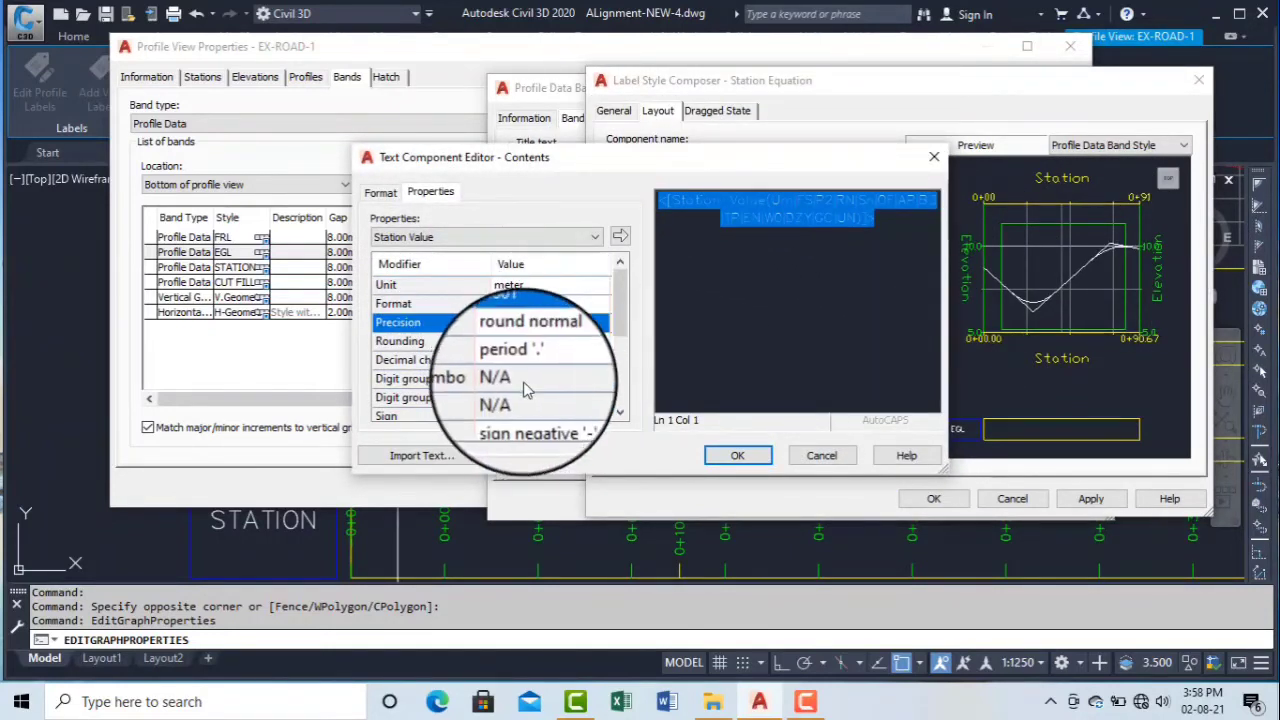
left_click(740, 457)
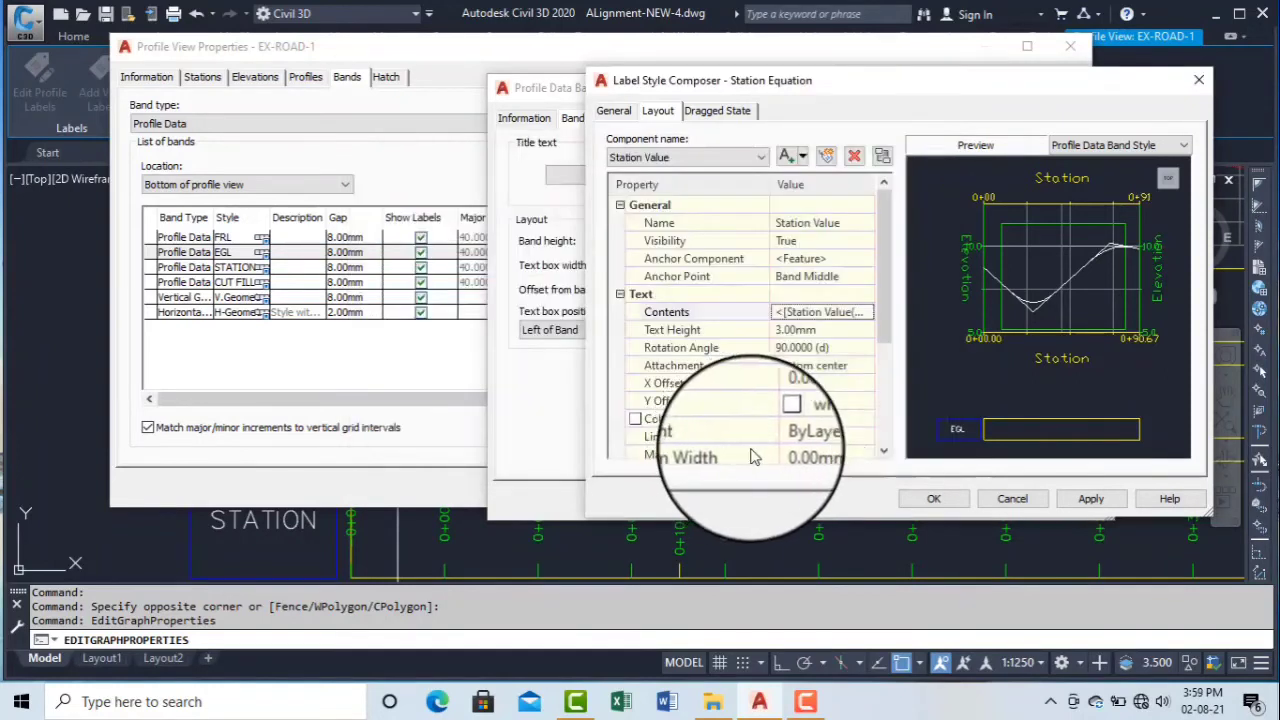
left_click(935, 500)
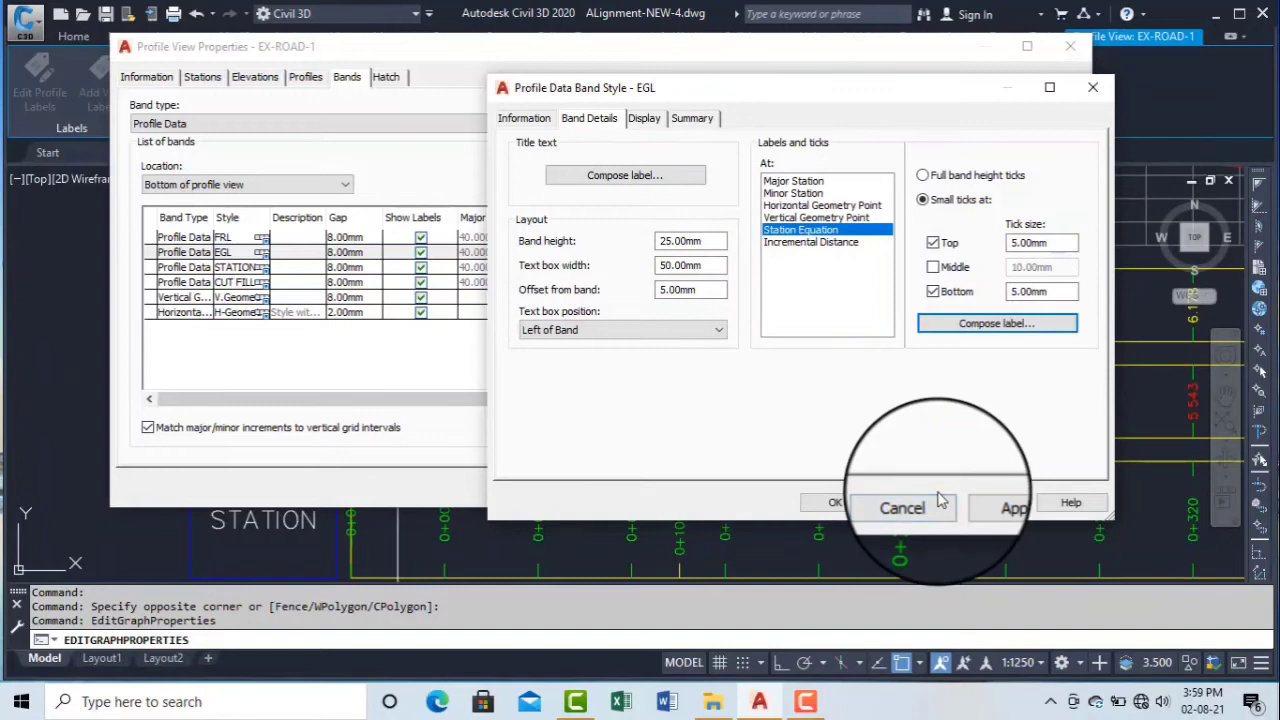
Reopen the EGL band's Station Equation label and remove its Station Value component.
left_click(953, 322)
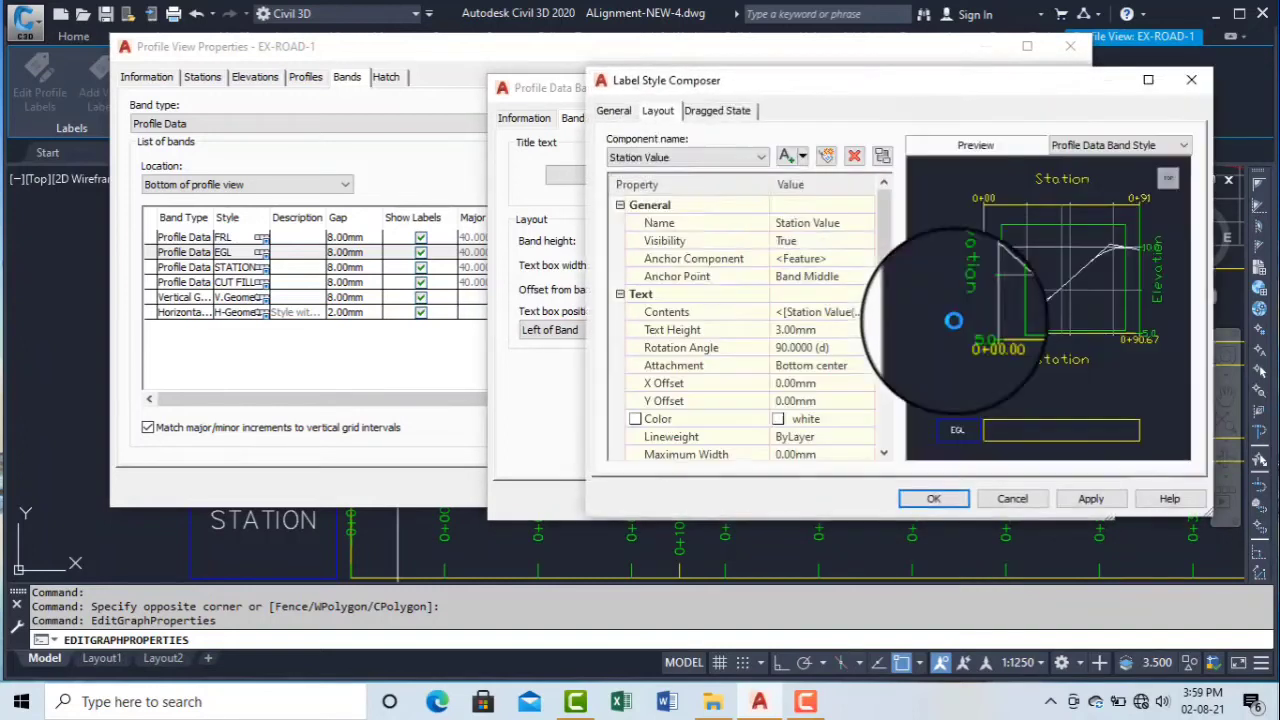
left_click(681, 159)
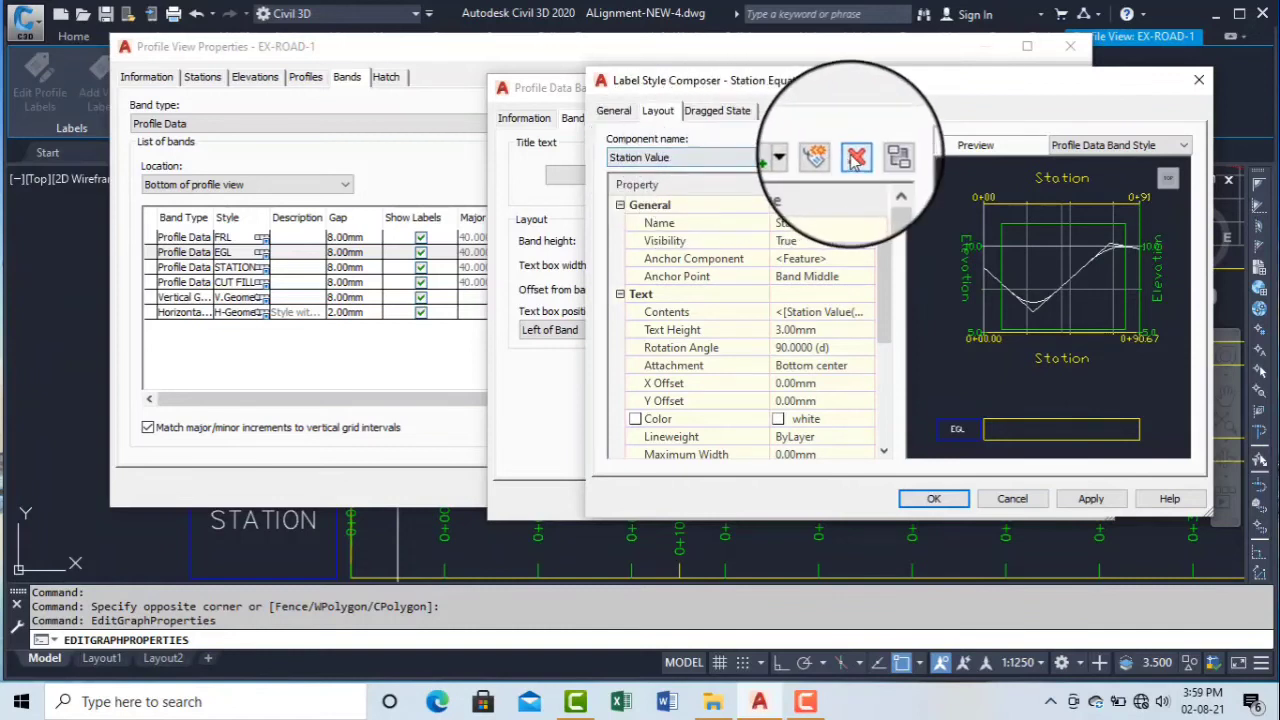
left_click(855, 156)
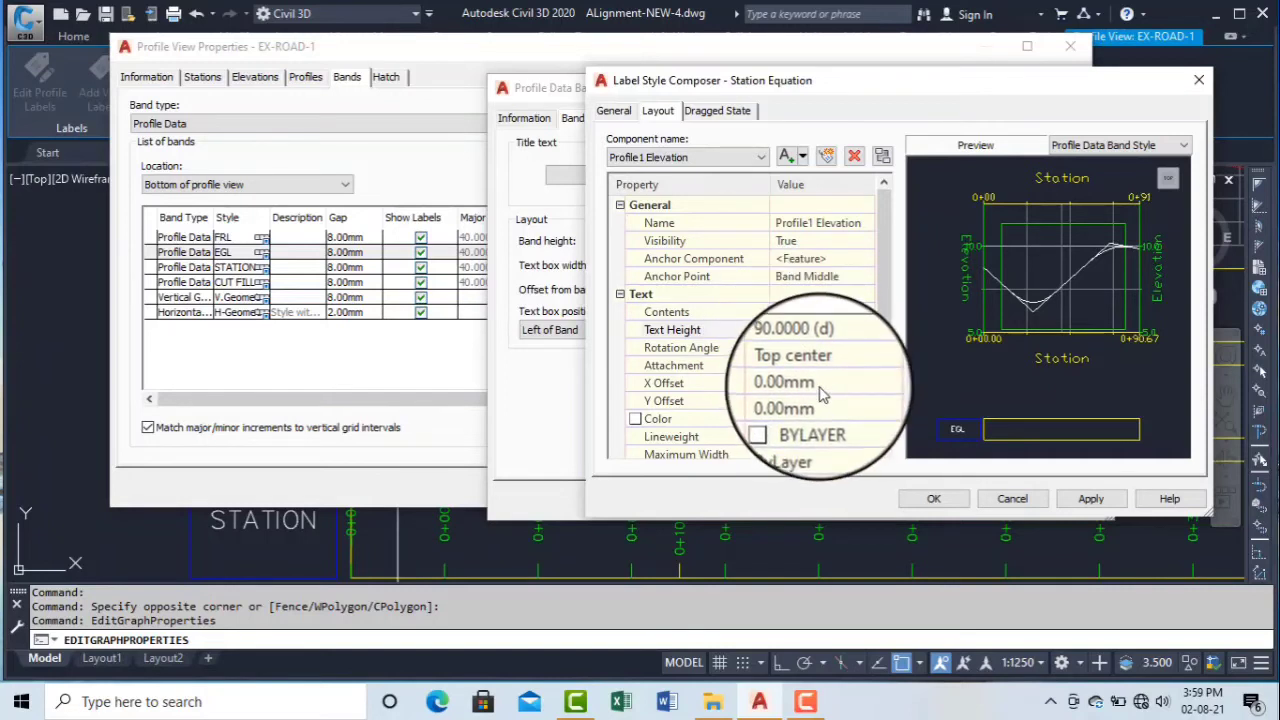
Set the Profile1 Elevation precision to 0.001 in the EGL Station Equation label's contents and check the label's component list.
left_click(820, 312)
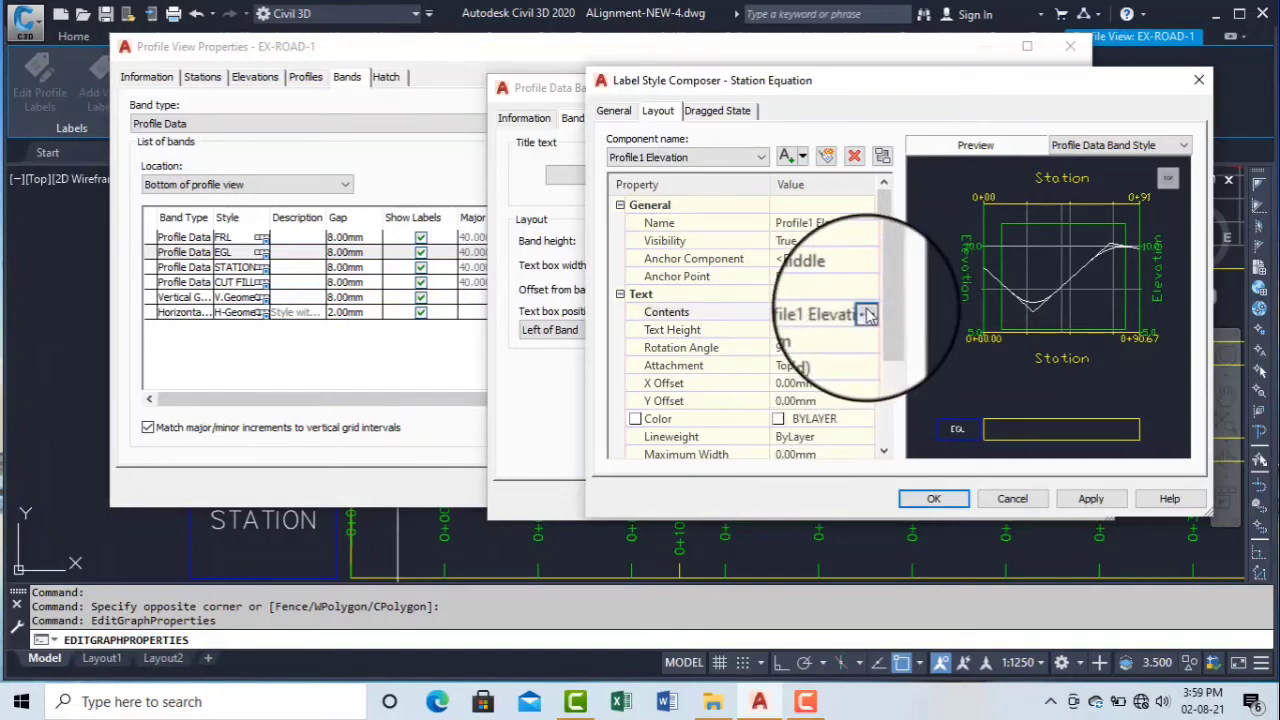
left_click(866, 312)
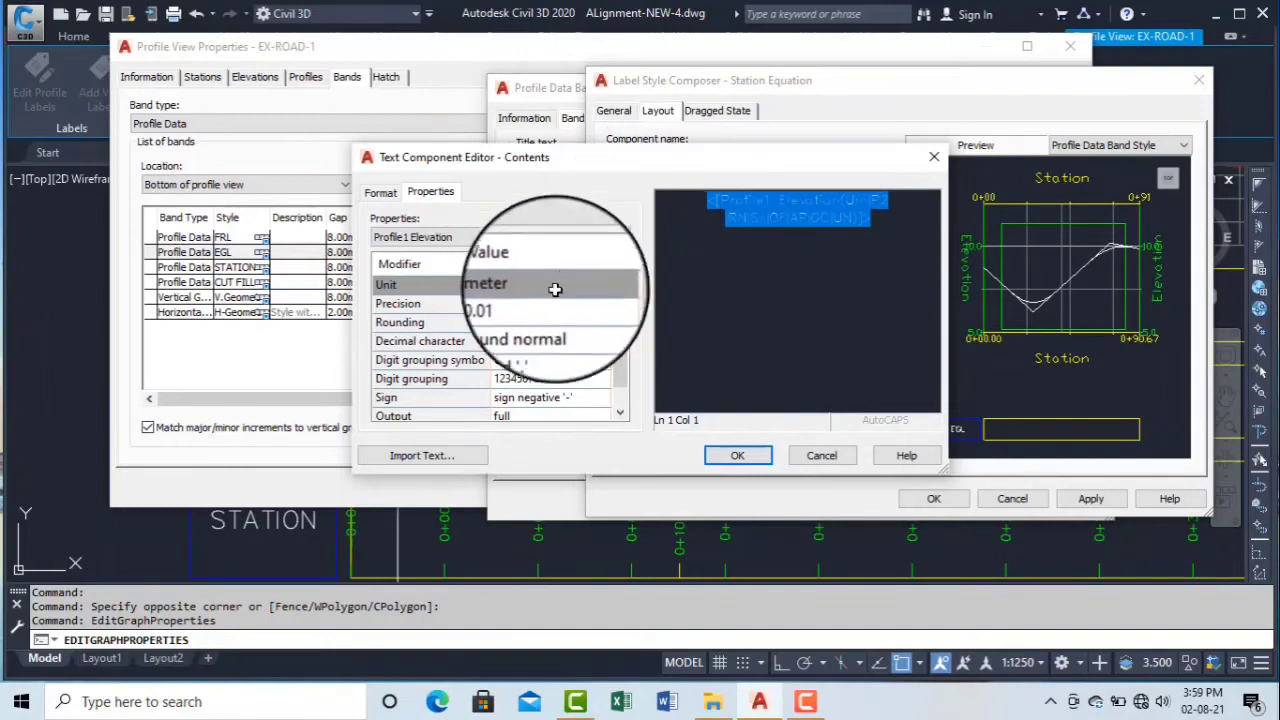
left_click(548, 302)
left_click(548, 302)
left_click(555, 358)
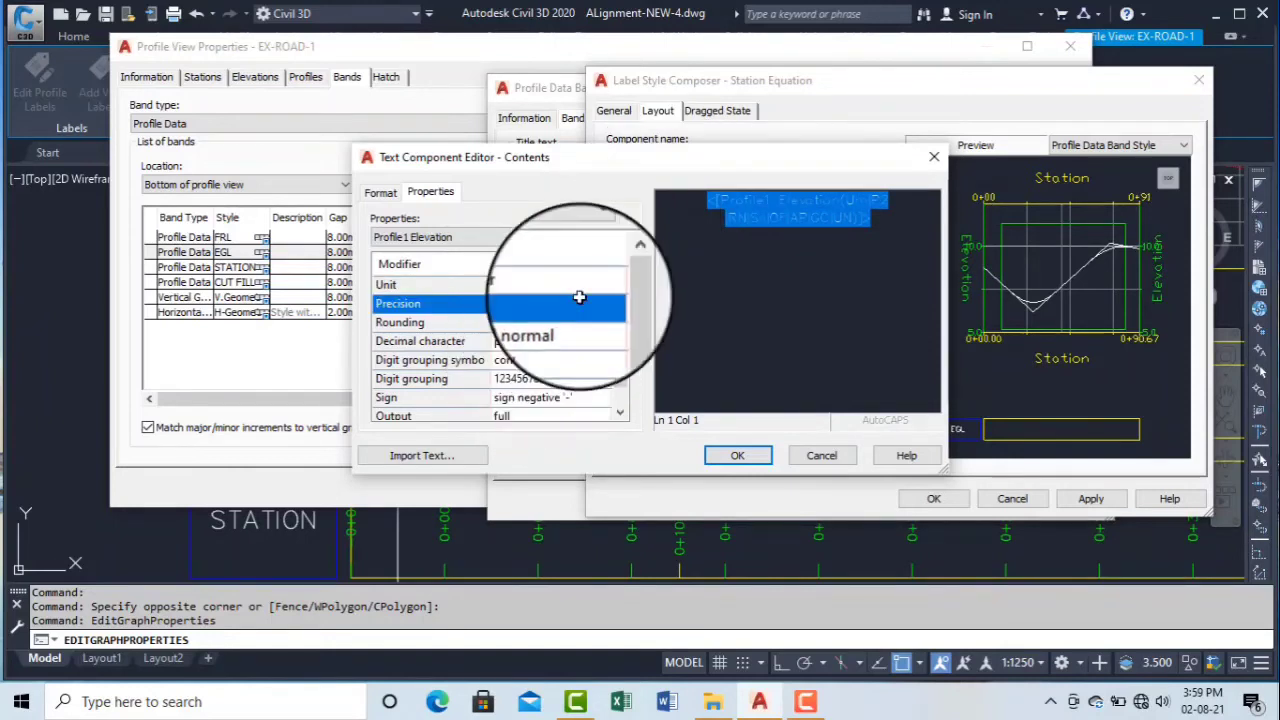
left_click(737, 455)
left_click(672, 160)
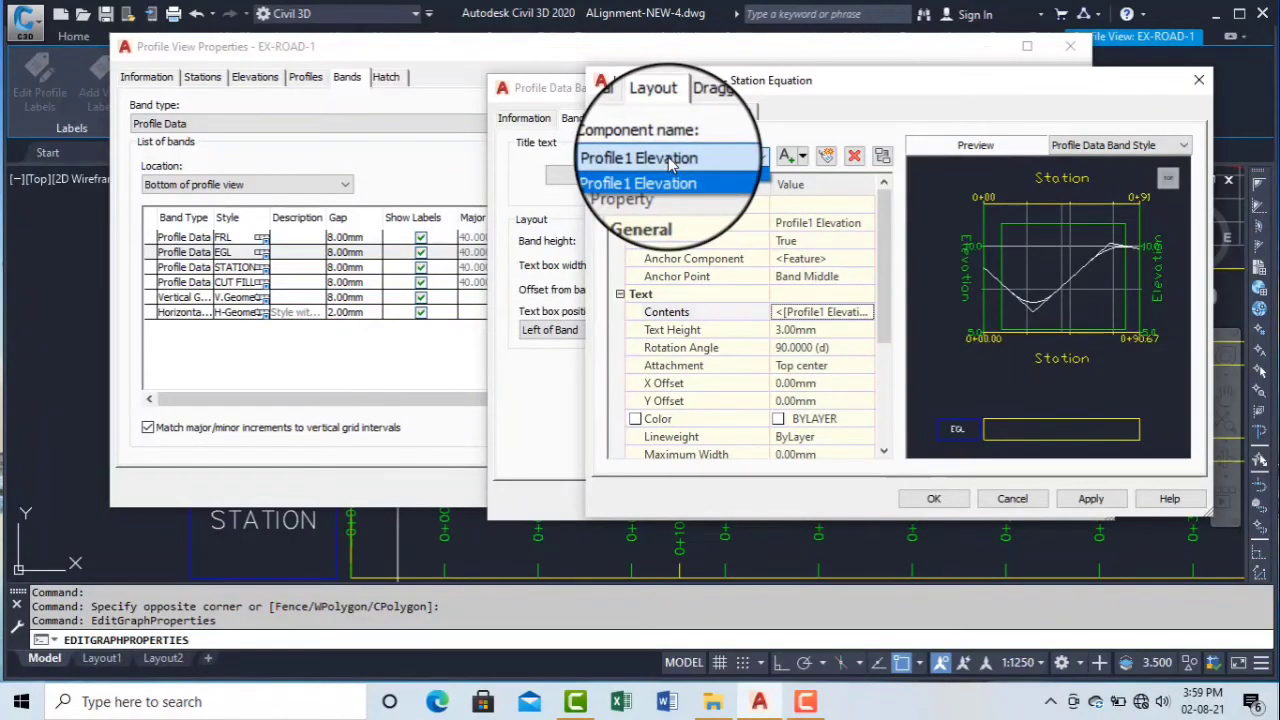
Set the Profile1 Elevation component's attachment to Middle center and its color to white in the EGL Station Equation label, and save the label.
left_click(678, 172)
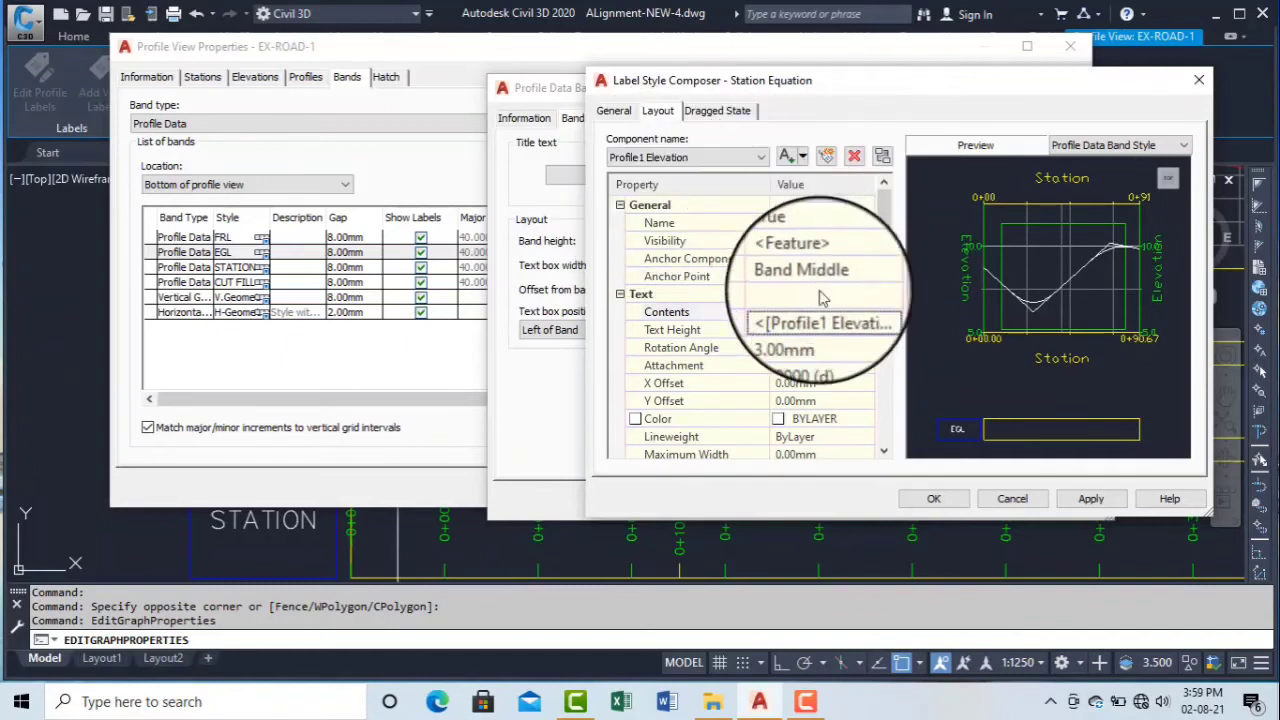
left_click(838, 370)
left_click(840, 367)
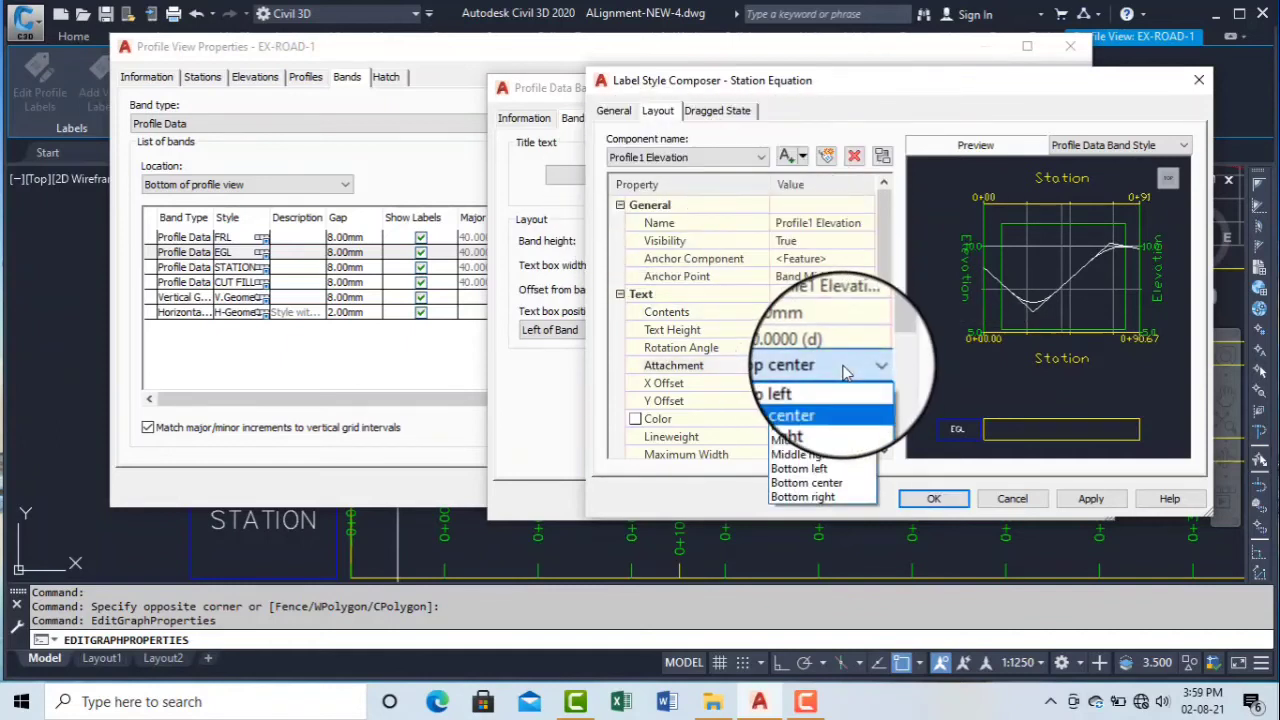
left_click(836, 446)
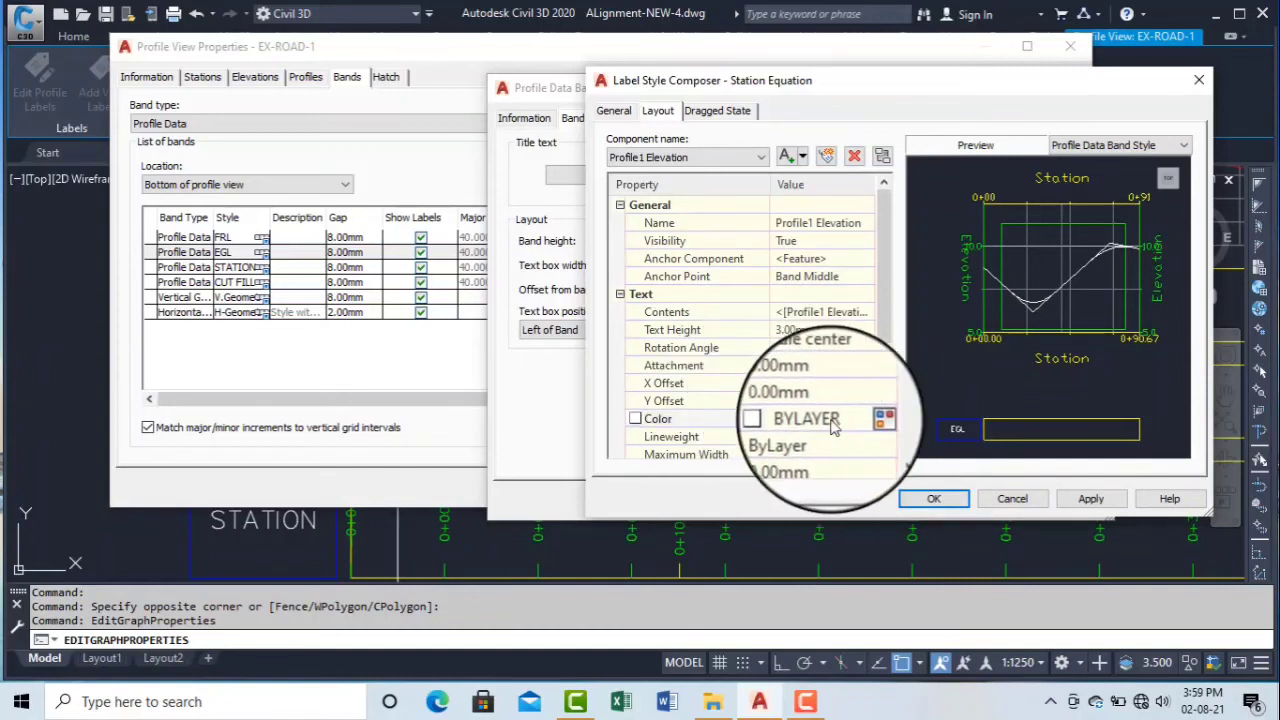
left_click(884, 418)
left_click(588, 392)
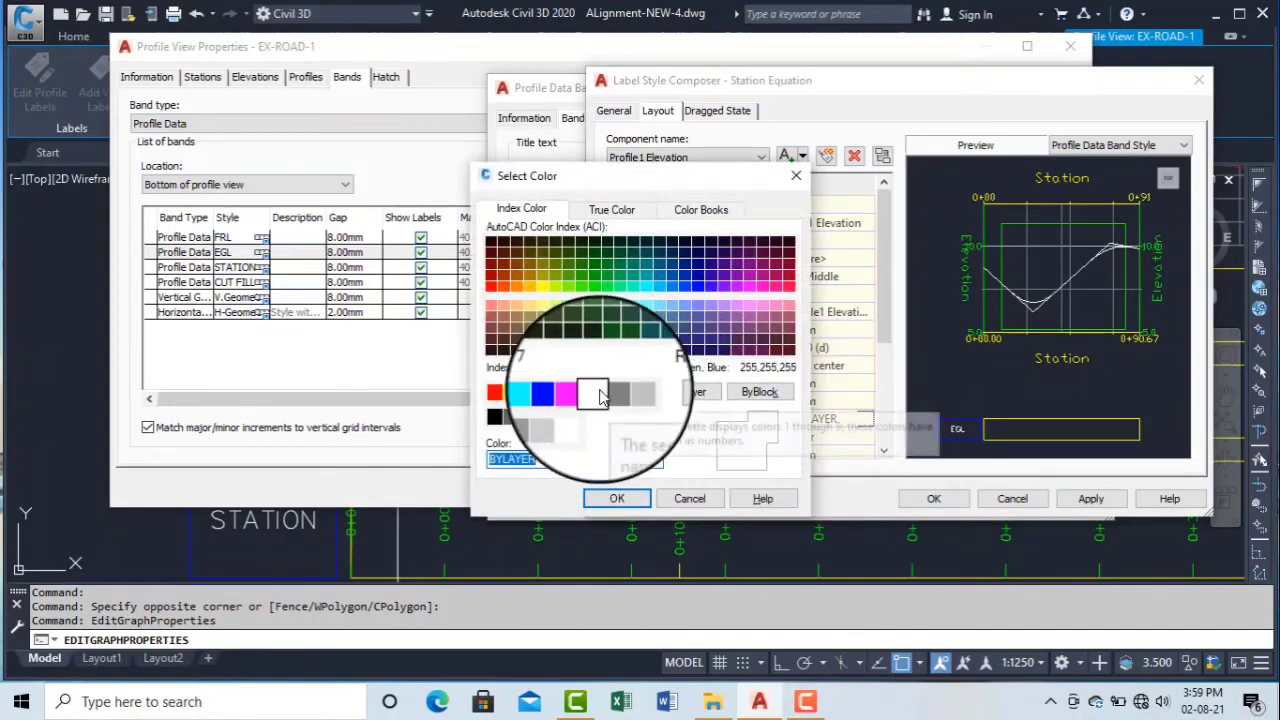
left_click(617, 498)
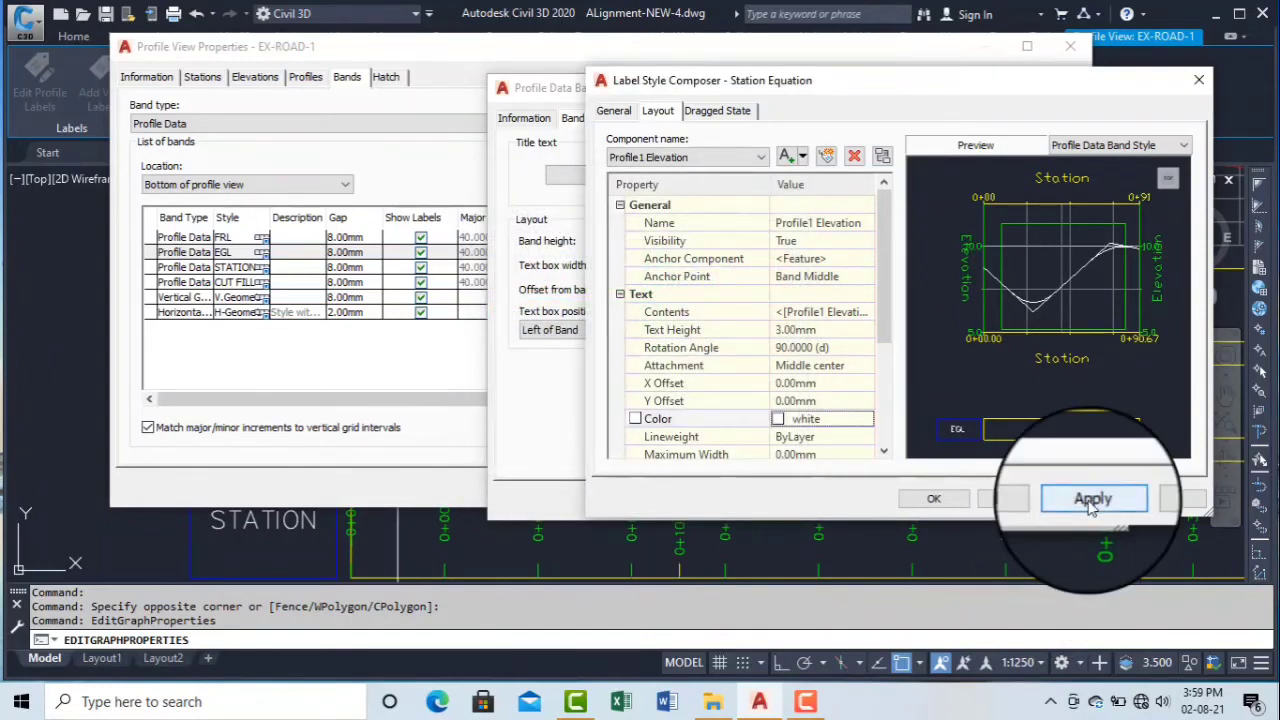
left_click(925, 500)
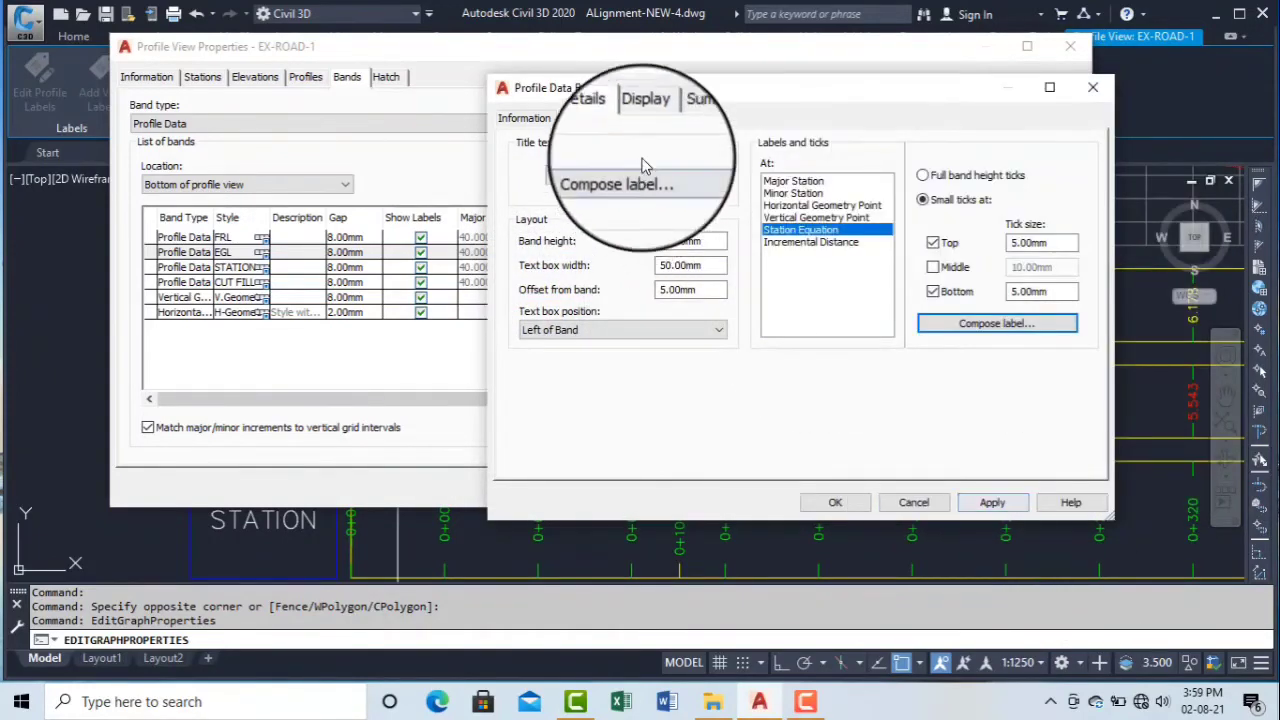
Turn on the labels and ticks at station equations in the EGL band style's display and apply the profile view changes.
left_click(644, 118)
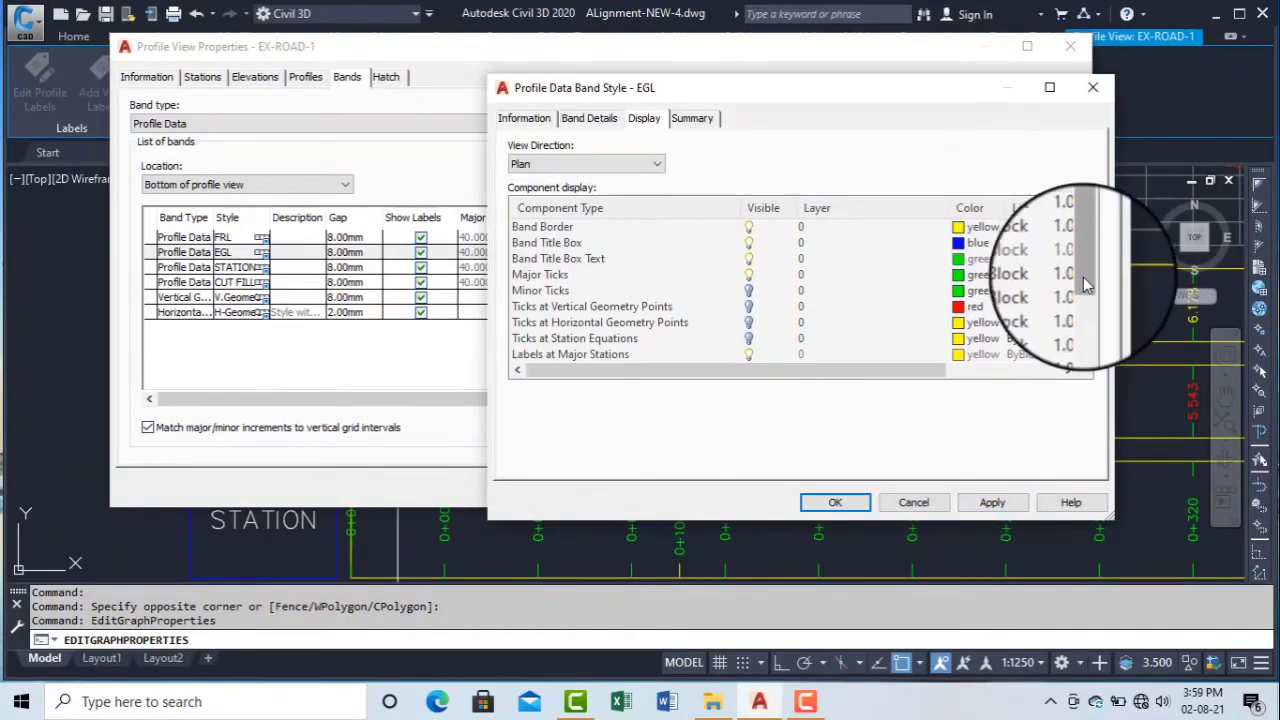
scroll(1070, 300, "down", 2)
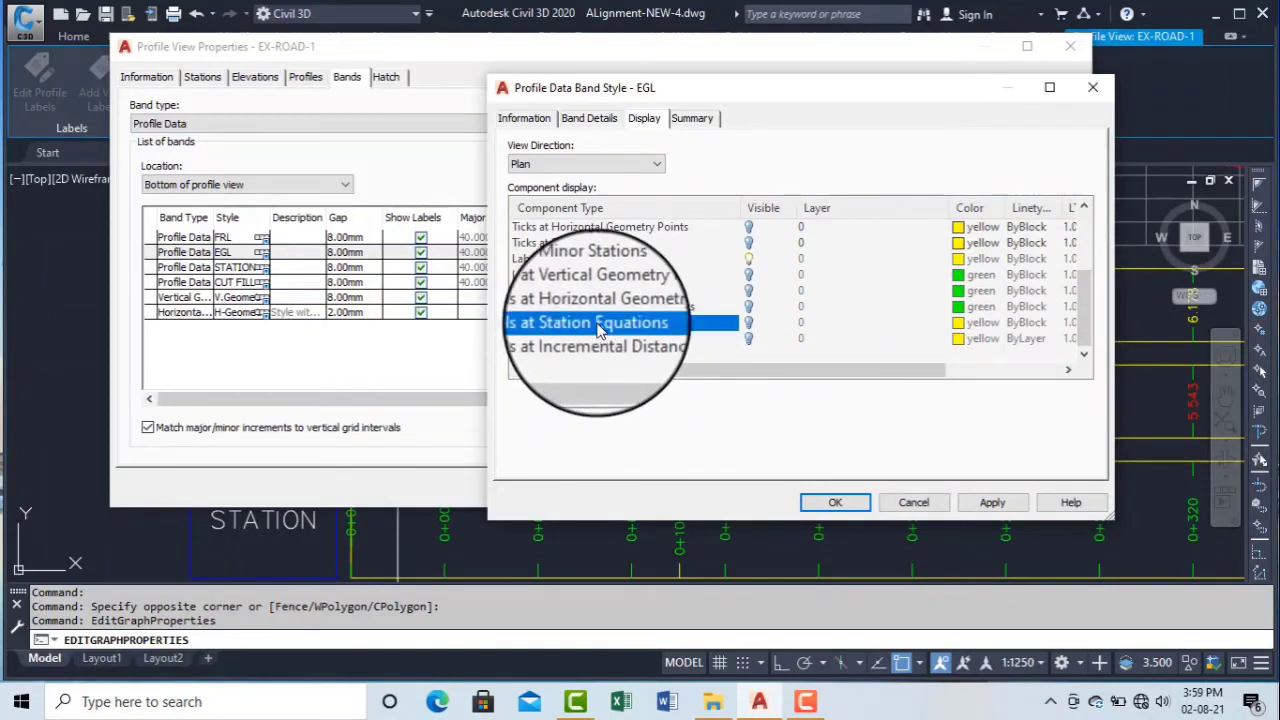
left_click(748, 322)
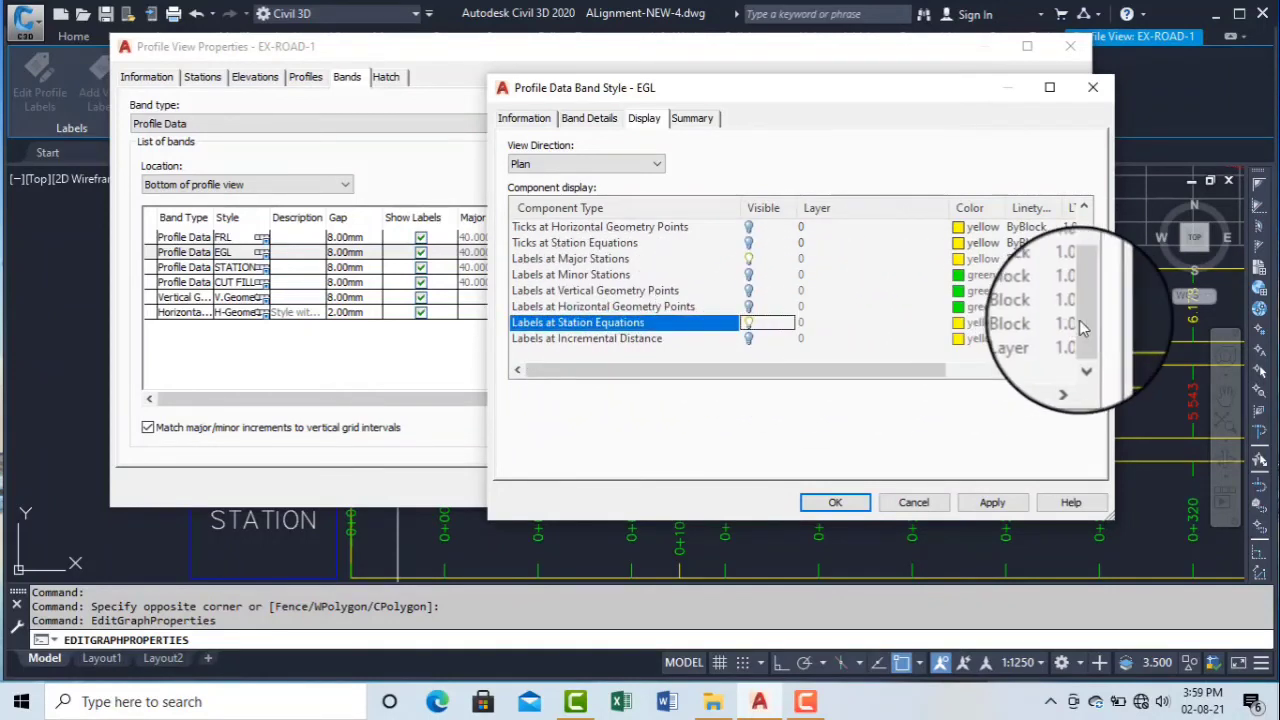
left_click_drag(1084, 320, 1086, 263)
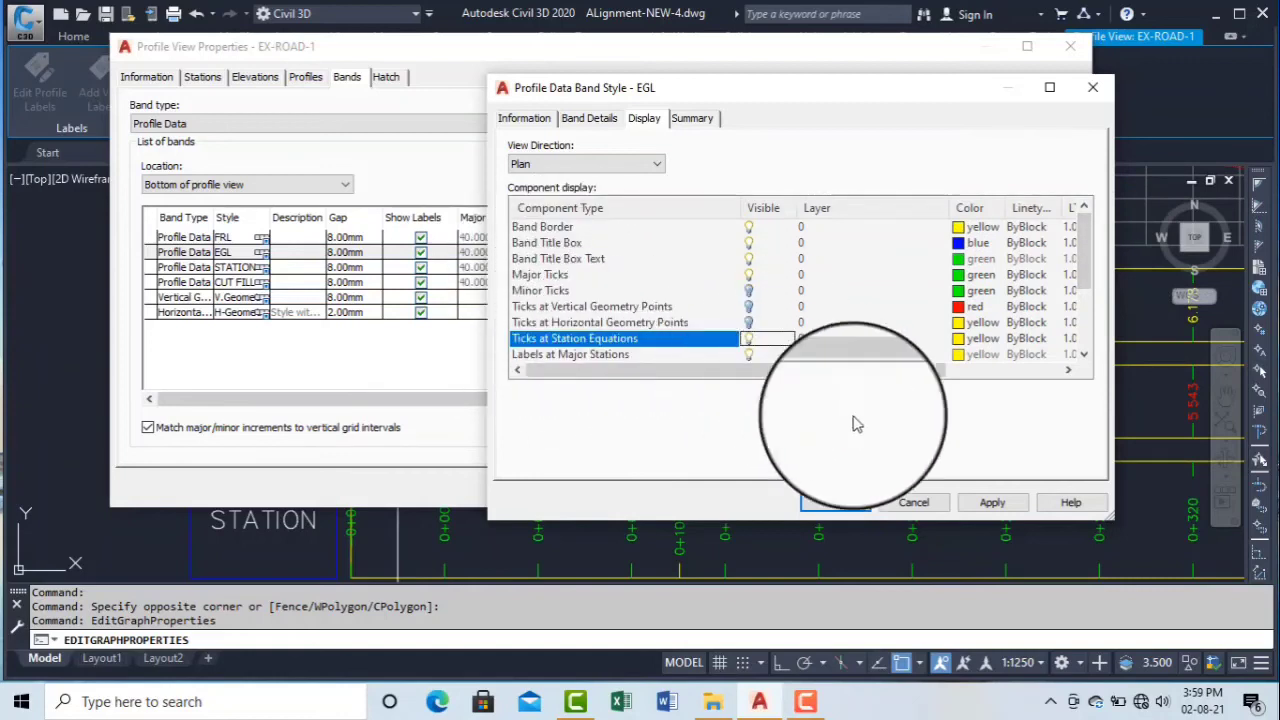
left_click(835, 502)
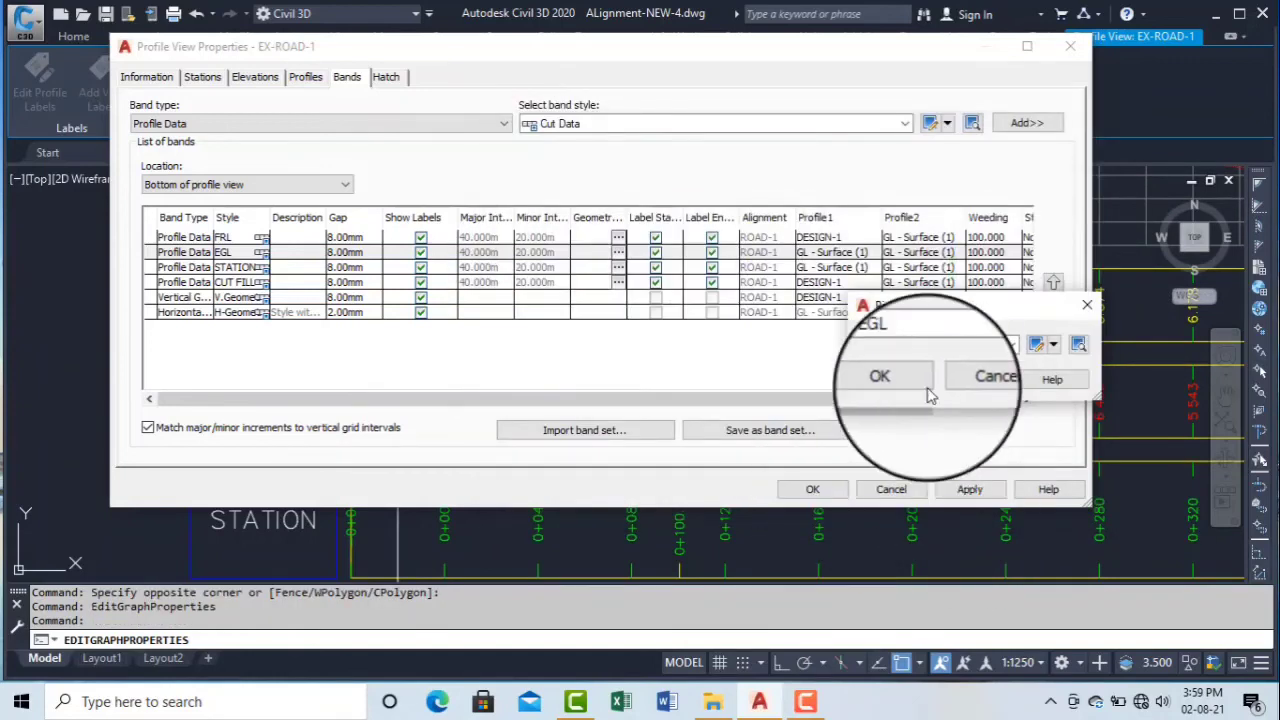
left_click(812, 489)
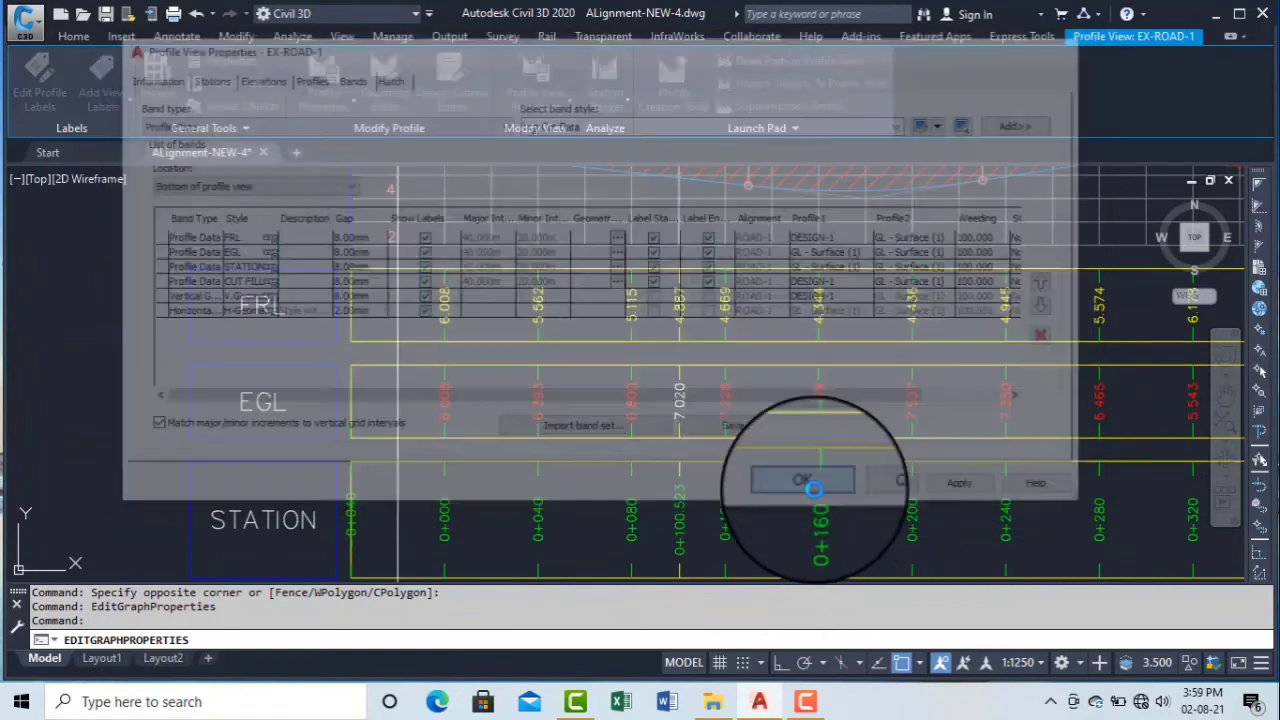
Examine the station equation elevations and ticks in the FRL and EGL bands along the profile view.
scroll(680, 405, "up", 4)
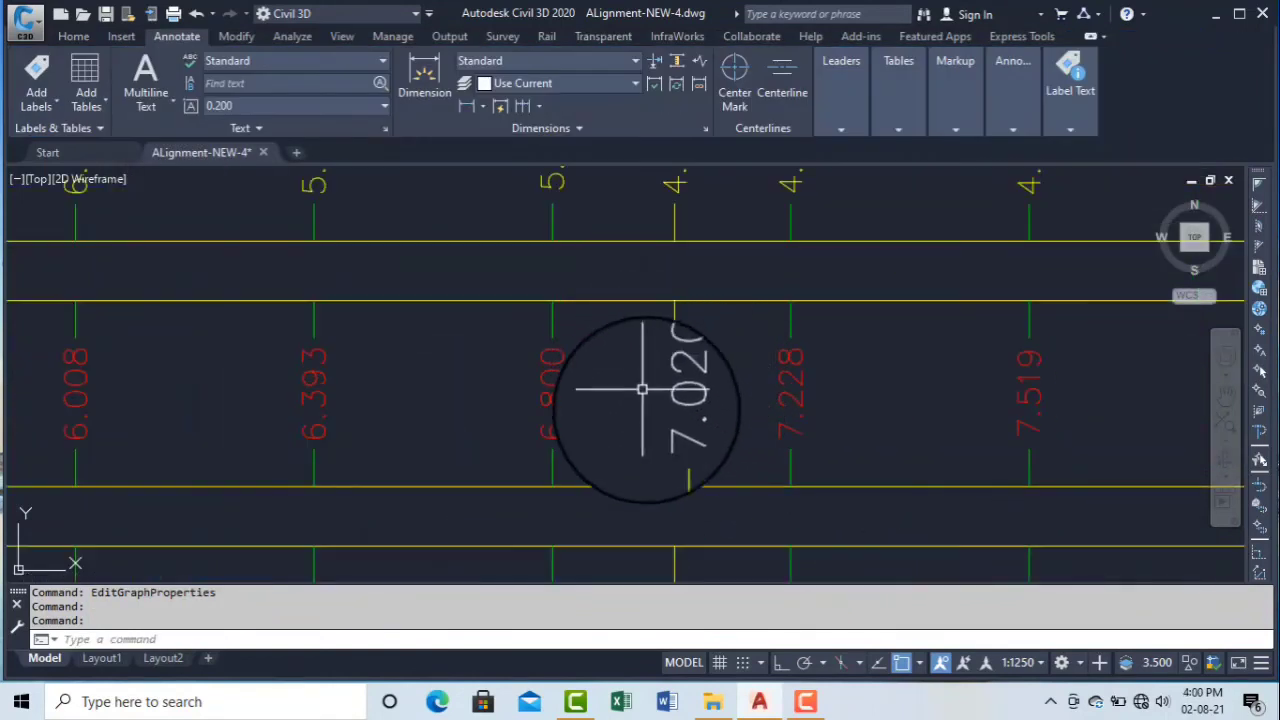
scroll(650, 423, "down", 4)
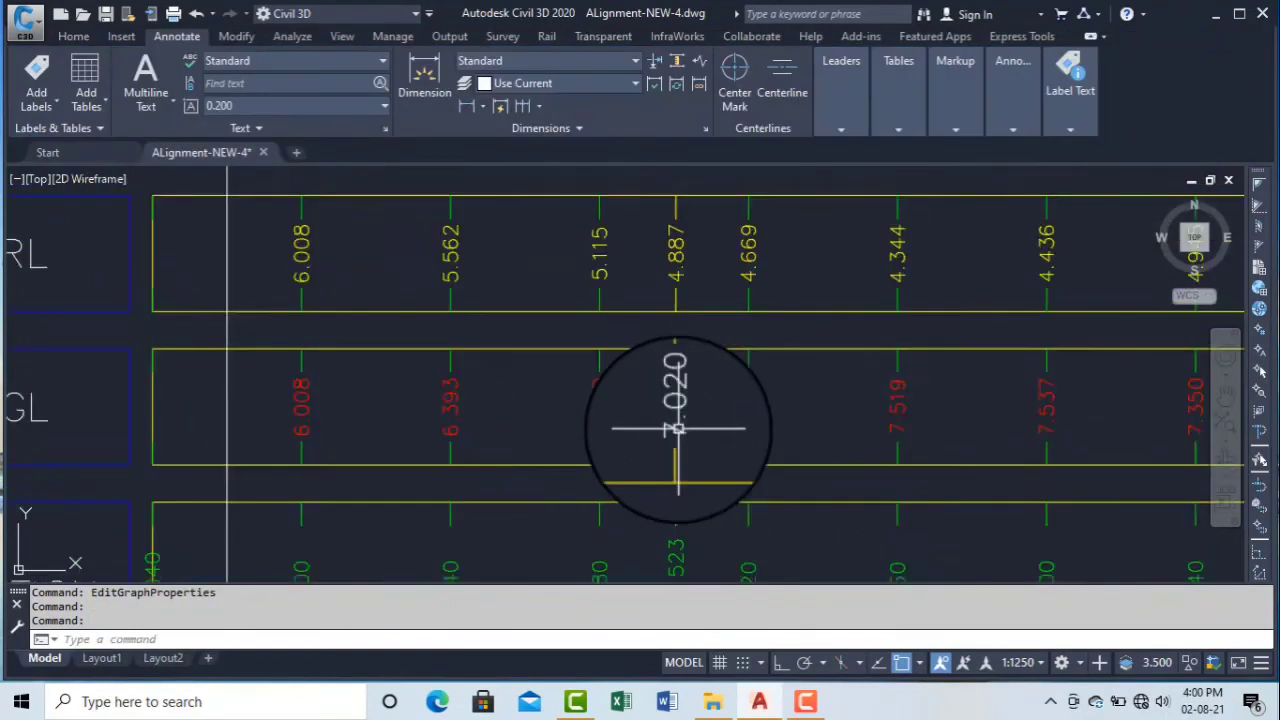
scroll(700, 360, "up", 3)
mouse_move(705, 372)
middle_mouse_down()
mouse_move(677, 298)
mouse_move(687, 460)
middle_mouse_up()
scroll(702, 306, "down", 2)
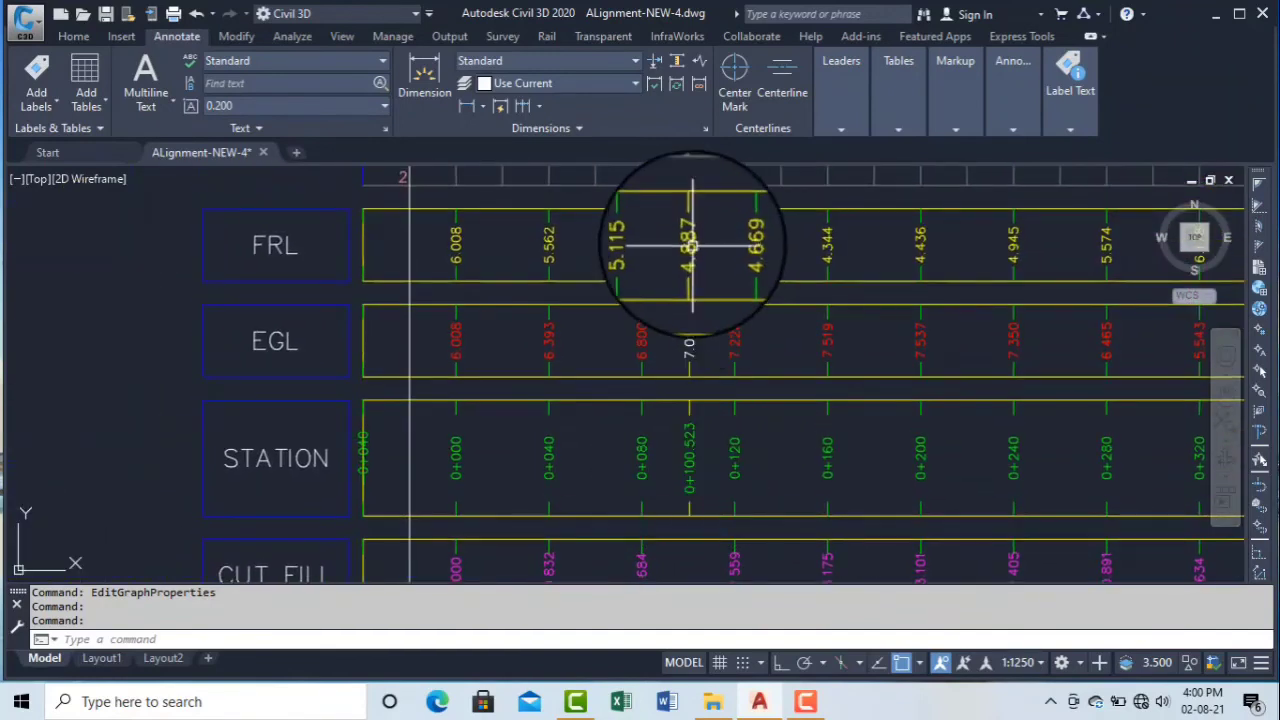
middle_click_drag(611, 248, 402, 290)
scroll(511, 260, "down", 2)
middle_click_drag(977, 337, 774, 337)
scroll(777, 243, "down", 2)
middle_click_drag(854, 523, 750, 420)
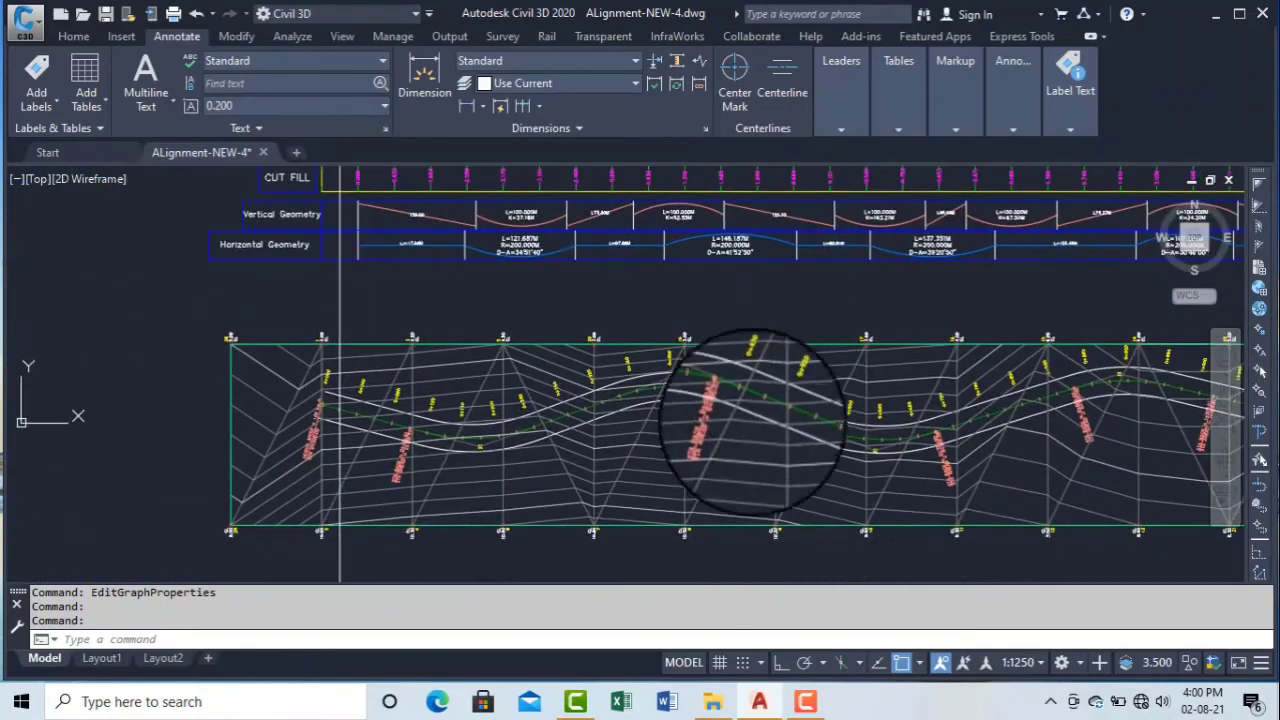
middle_click_drag(712, 240, 705, 404)
middle_click_drag(713, 299, 718, 376)
scroll(734, 298, "up", 6)
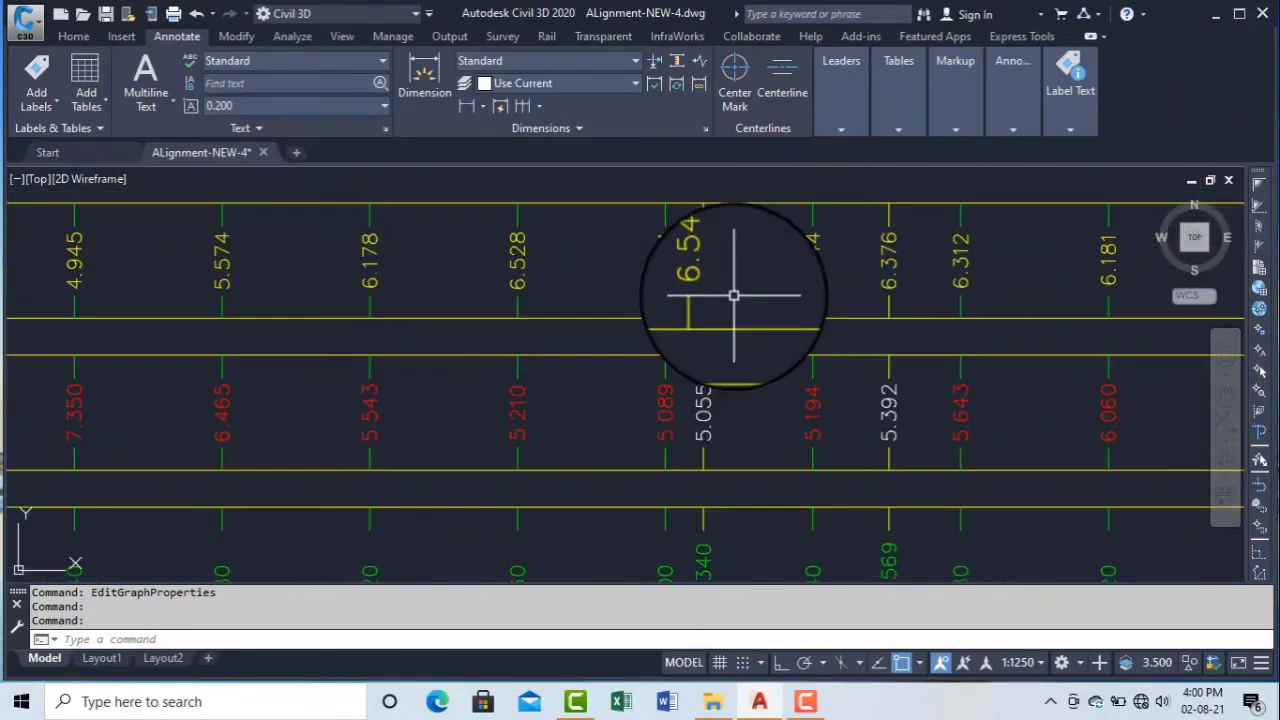
middle_click_drag(725, 297, 683, 308)
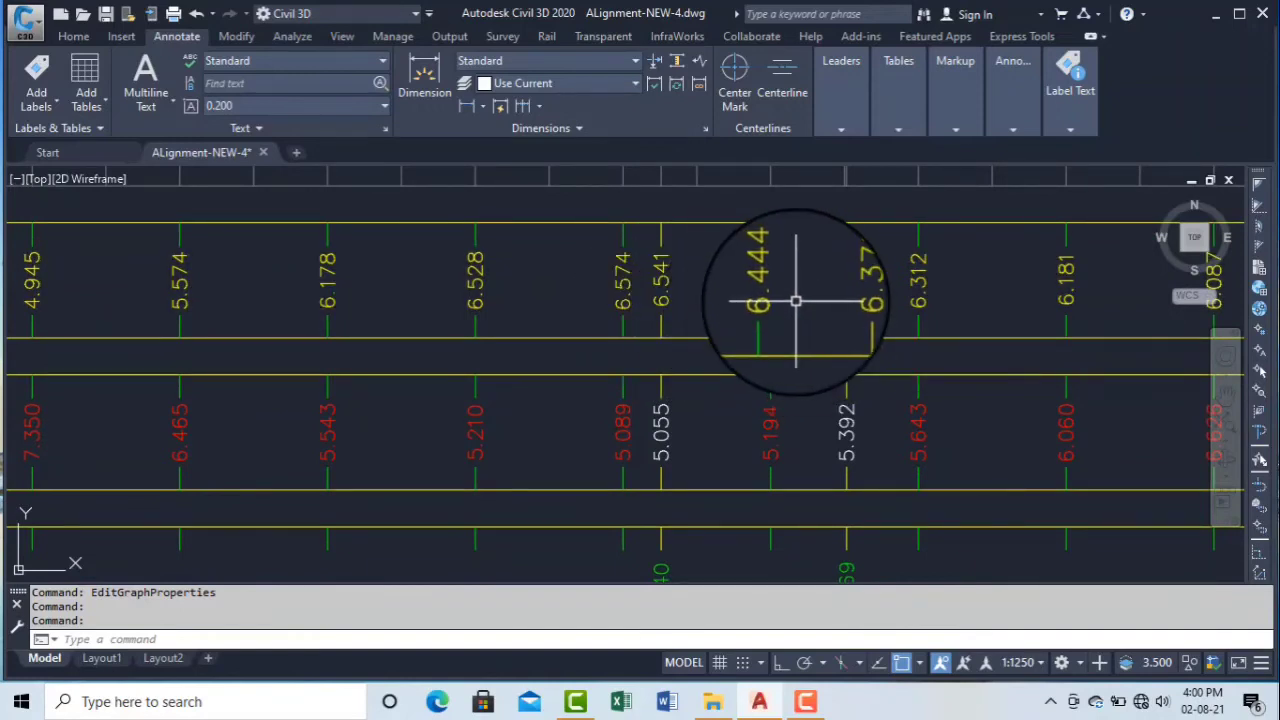
Compare the station equation labels across the FRL, EGL and STATION bands over the whole profile view.
scroll(786, 300, "down", 10)
scroll(771, 357, "up", 10)
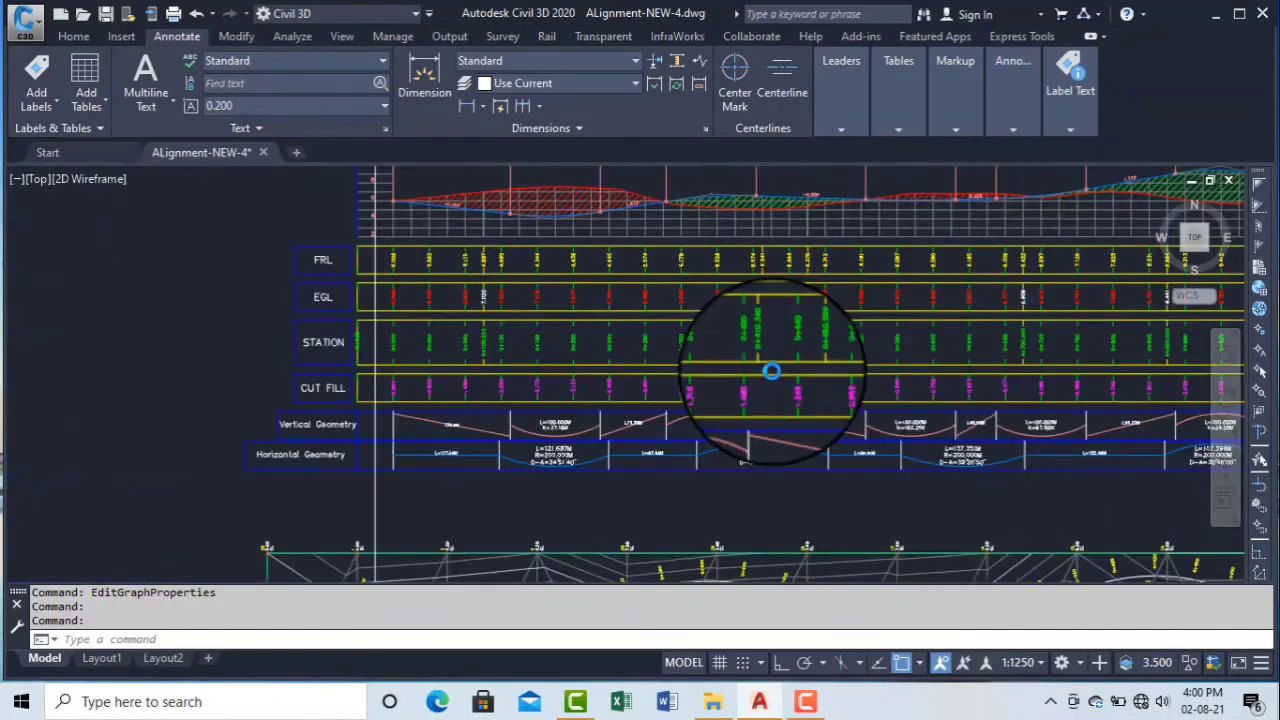
scroll(780, 380, "down", 5)
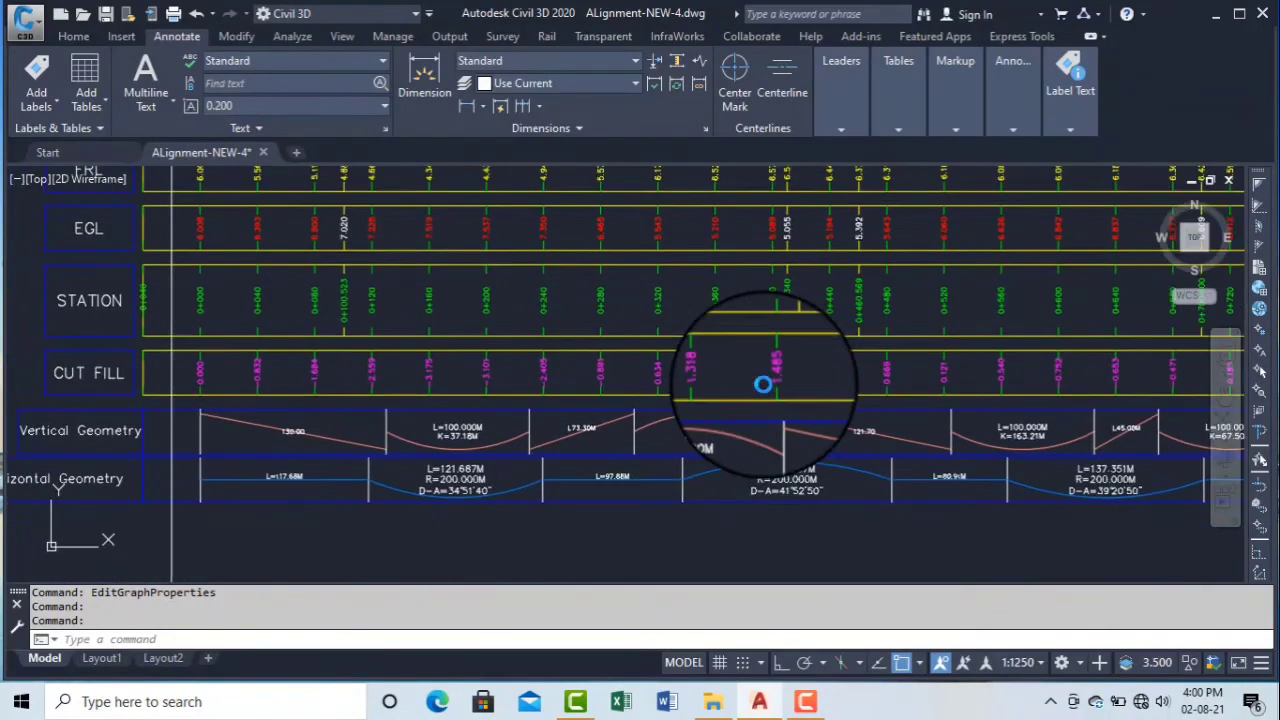
scroll(565, 300, "up", 5)
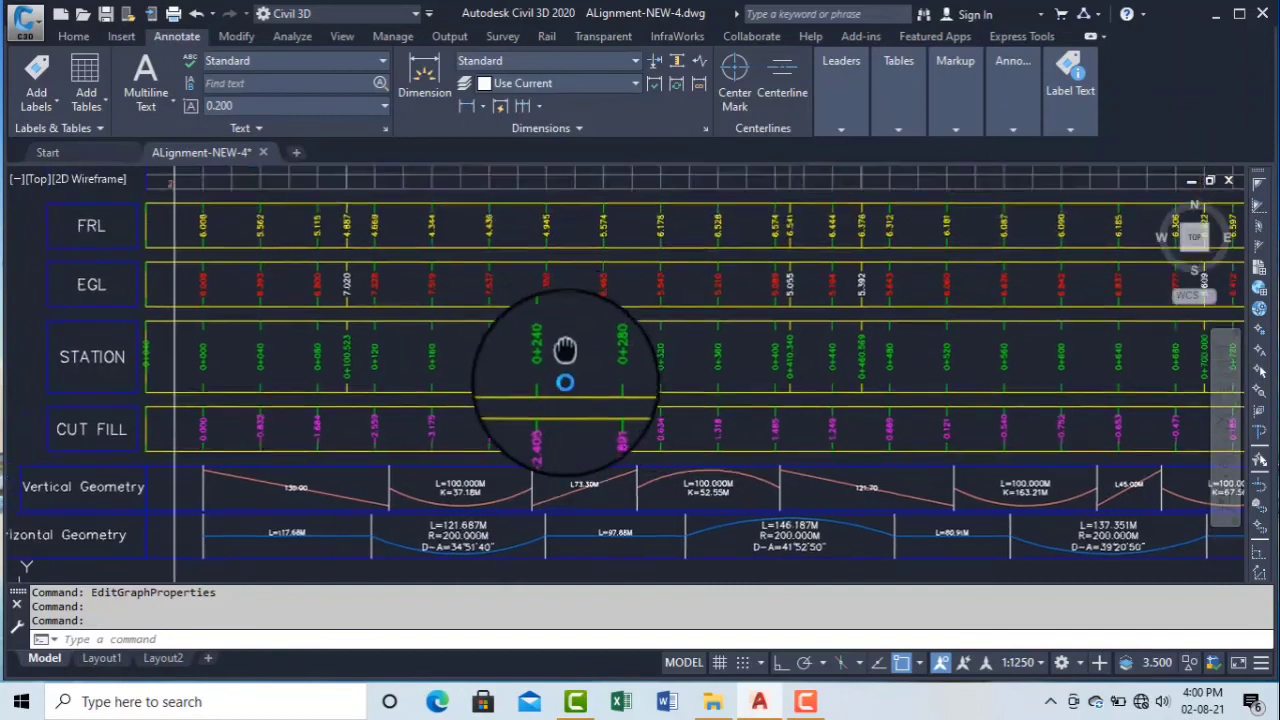
scroll(571, 273, "down", 5)
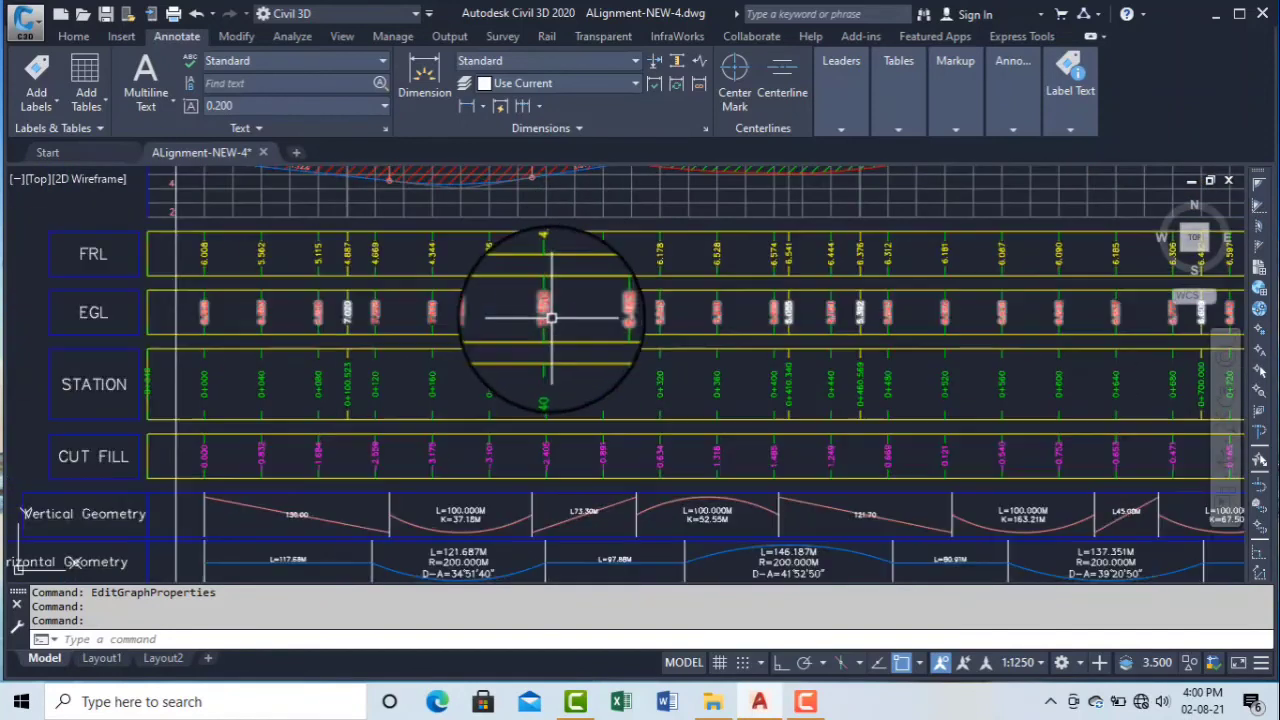
scroll(580, 285, "down", 3)
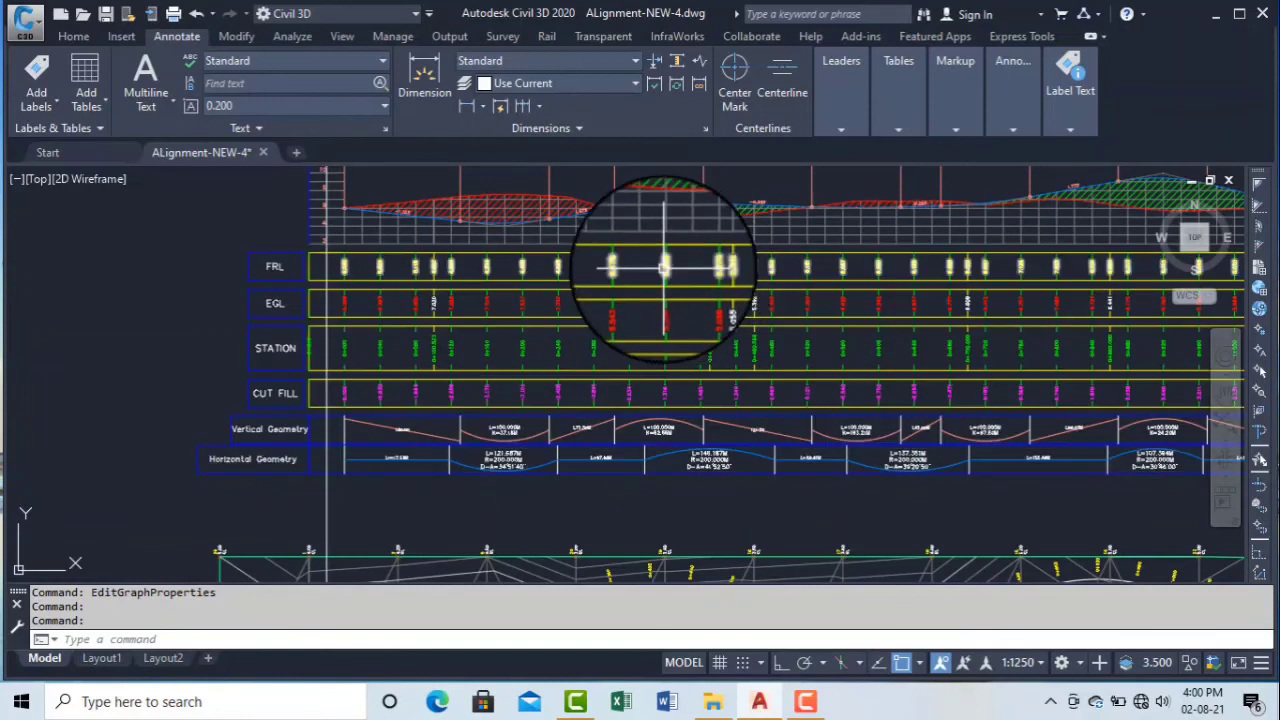
scroll(665, 262, "up", 4)
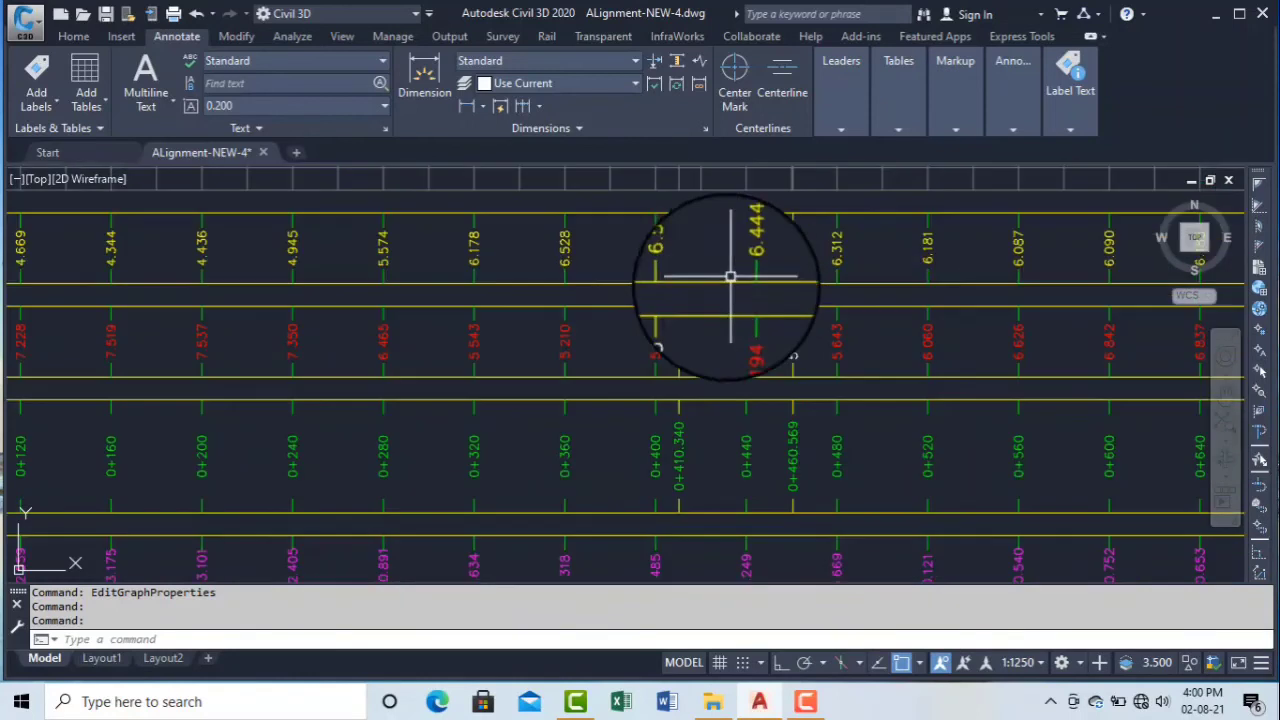
scroll(679, 323, "down", 2)
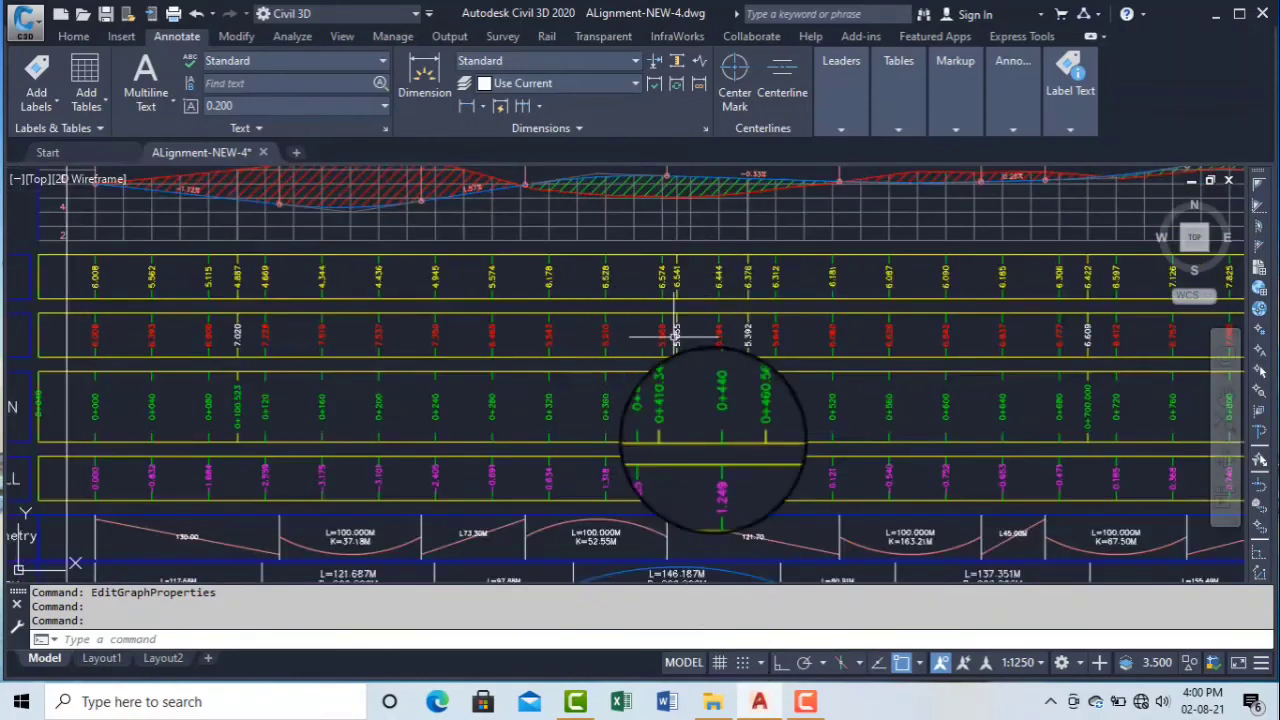
mouse_move(810, 706)
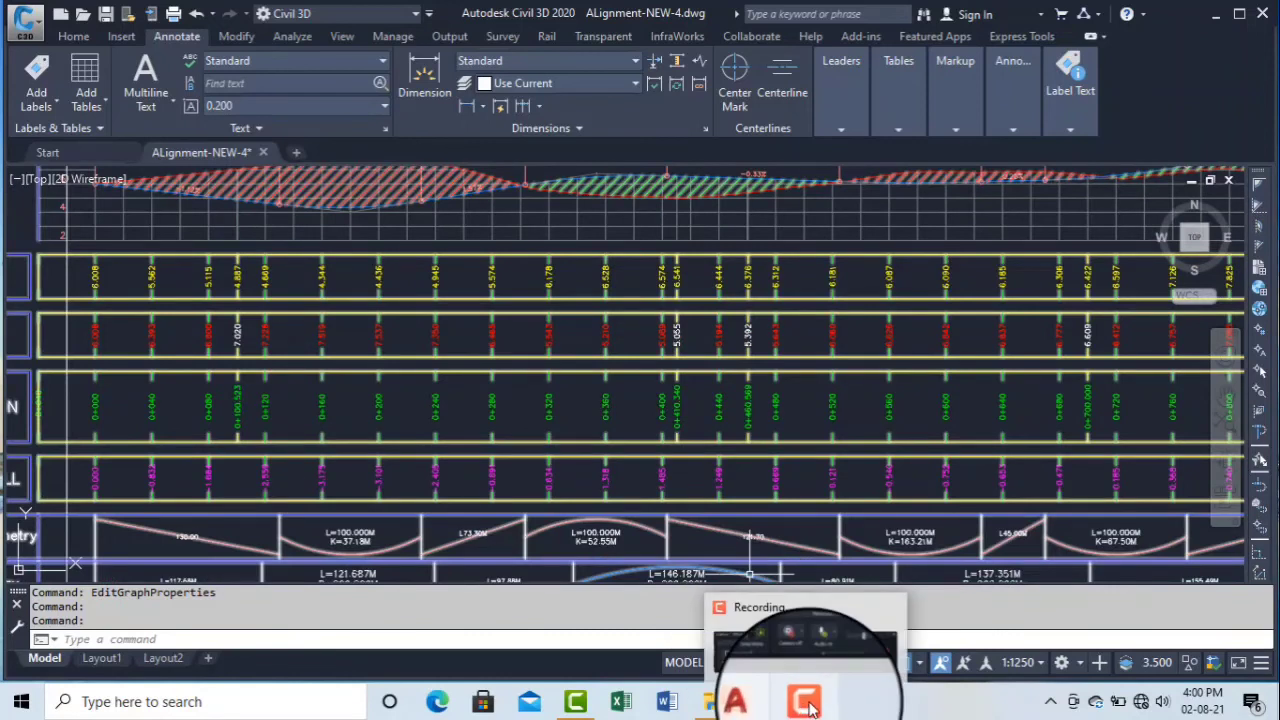
left_click(810, 706)
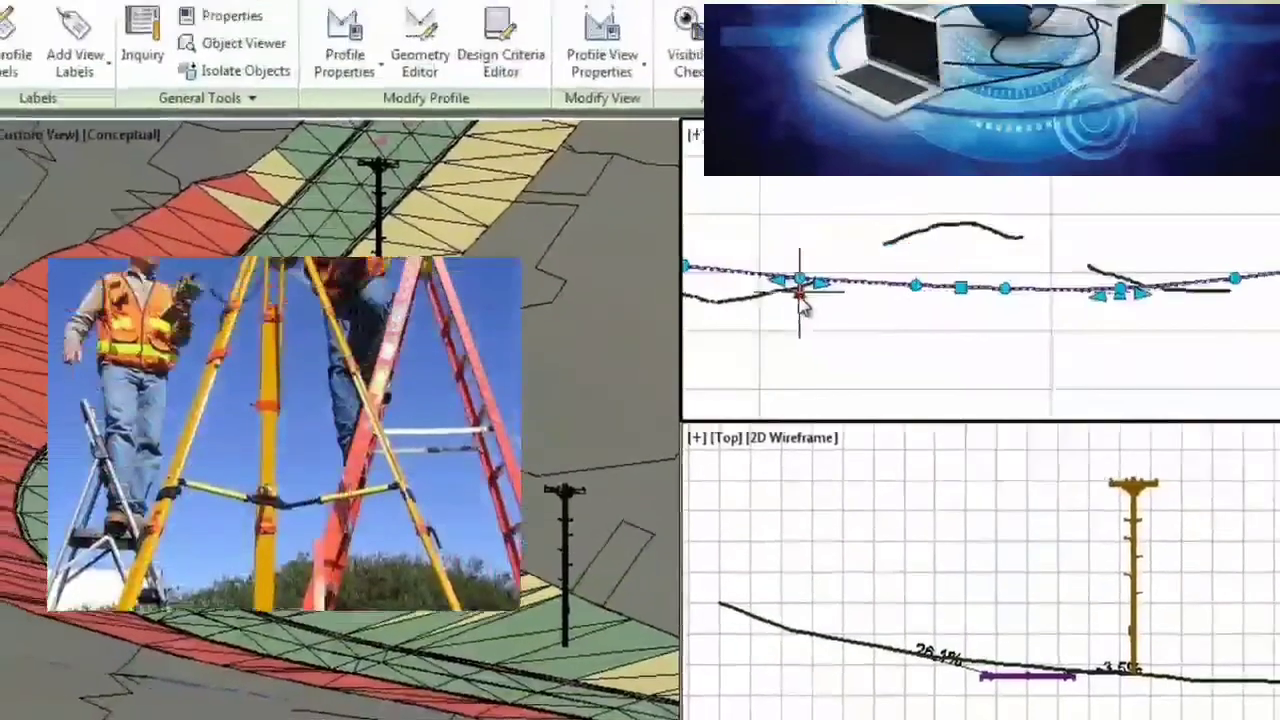